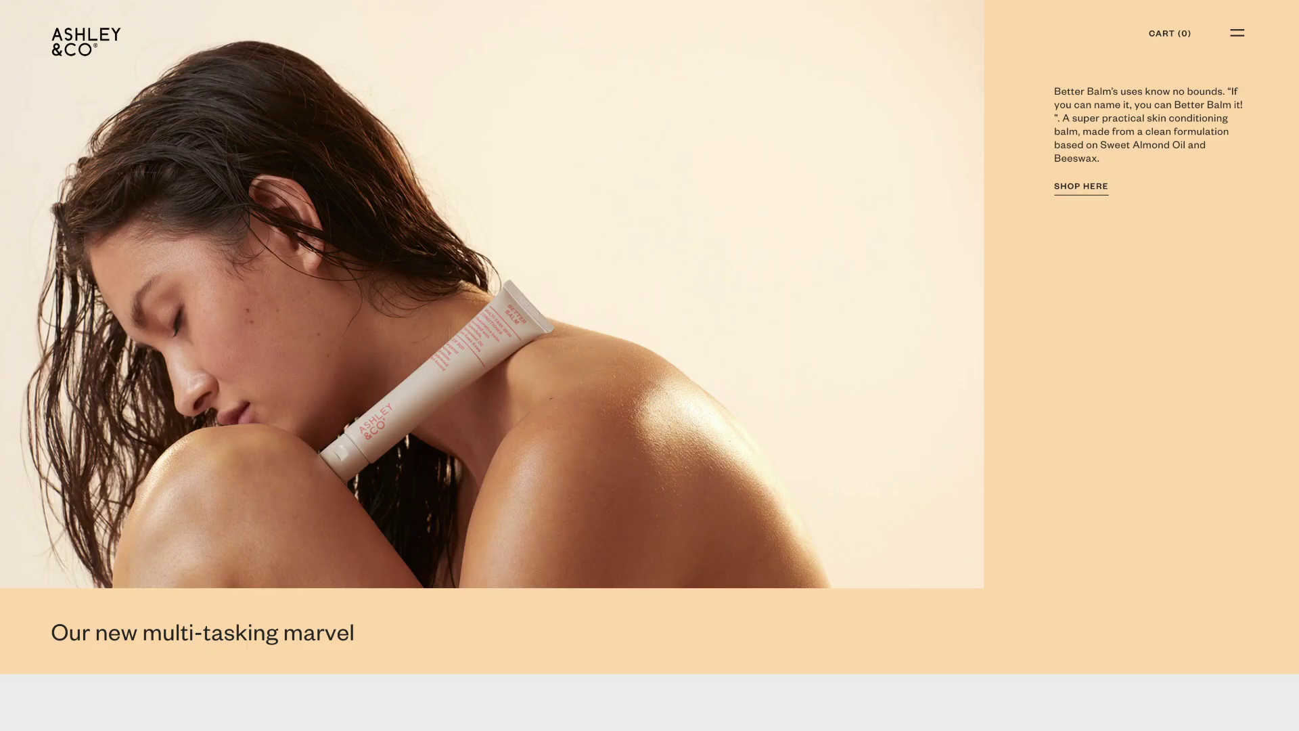
Step: Inspect the Ashley & Co page in DevTools, comparing its mobile emulation with the desktop layout
{"action": "scroll", "coordinate": [649, 366], "scroll_direction": "down", "scroll_amount": 4}
{"action": "scroll", "coordinate": [650, 365], "scroll_direction": "down", "scroll_amount": 6}
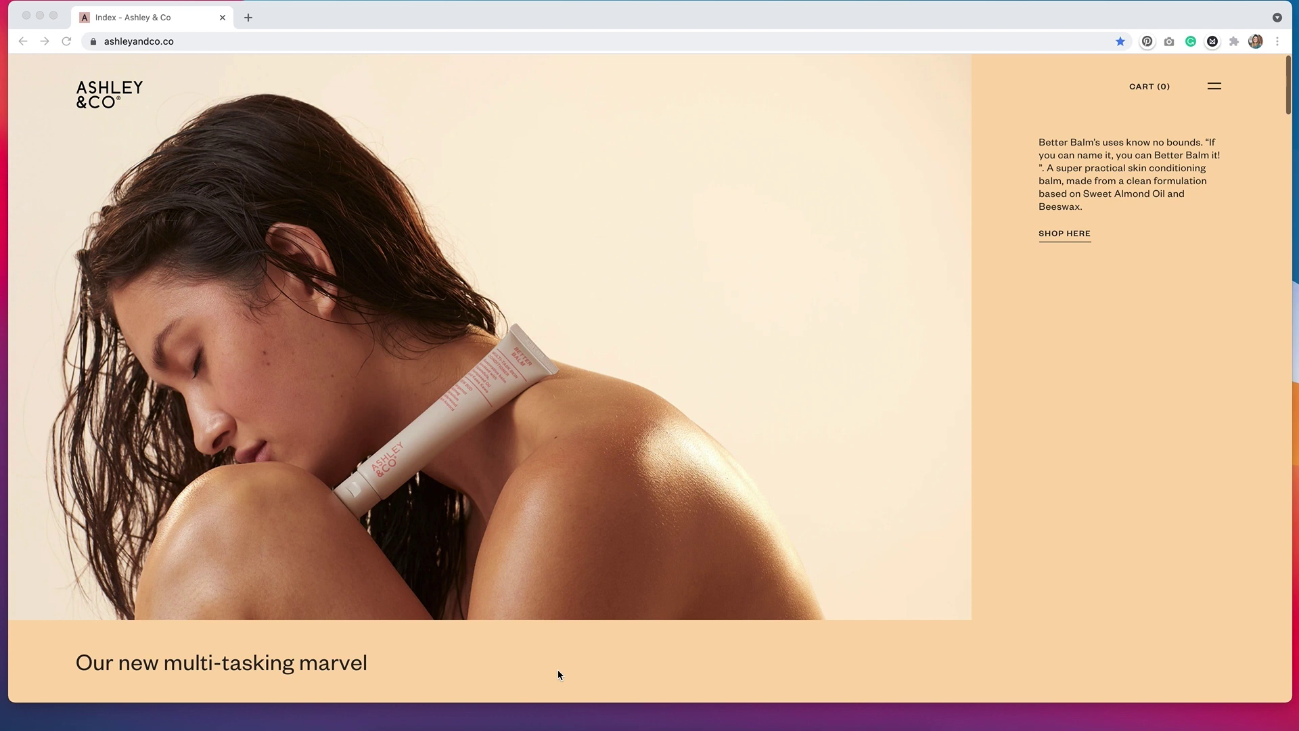
{"action": "right_click", "coordinate": [1231, 521]}
{"action": "left_click", "coordinate": [1190, 707]}
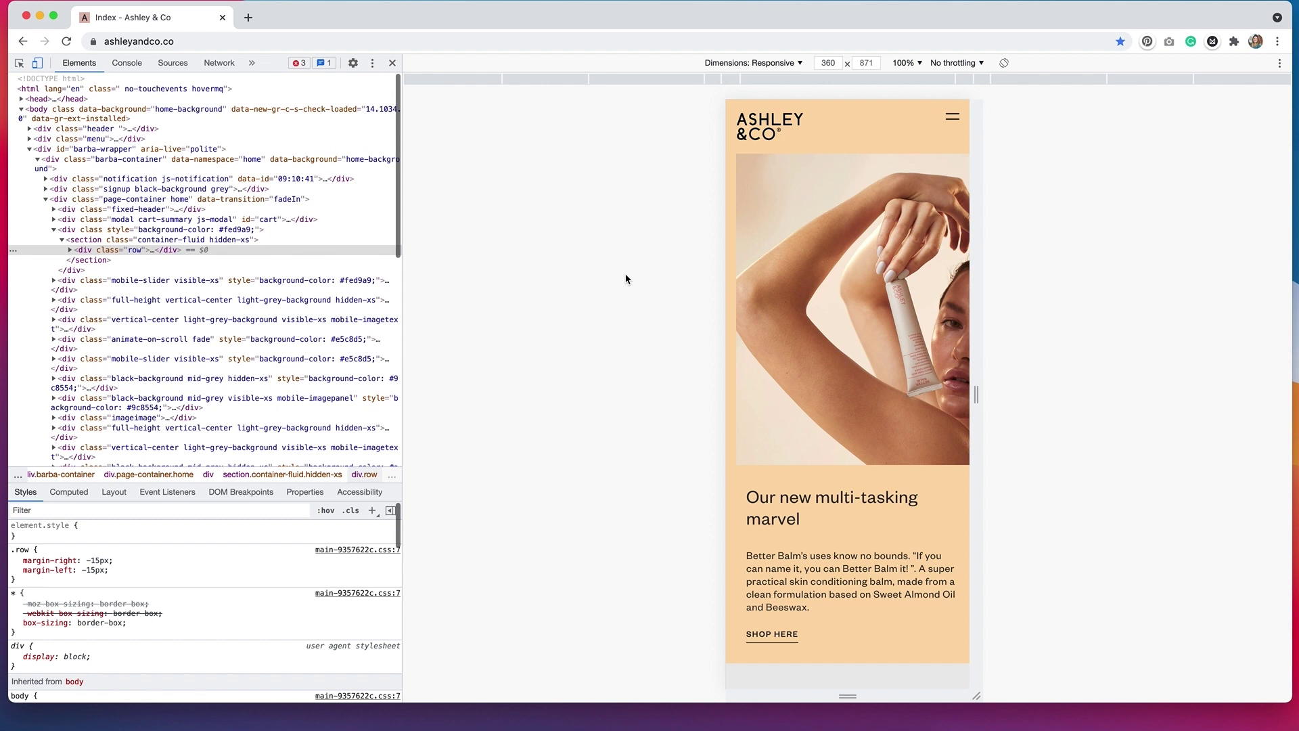
{"action": "scroll", "coordinate": [945, 546], "scroll_direction": "down", "scroll_amount": 1}
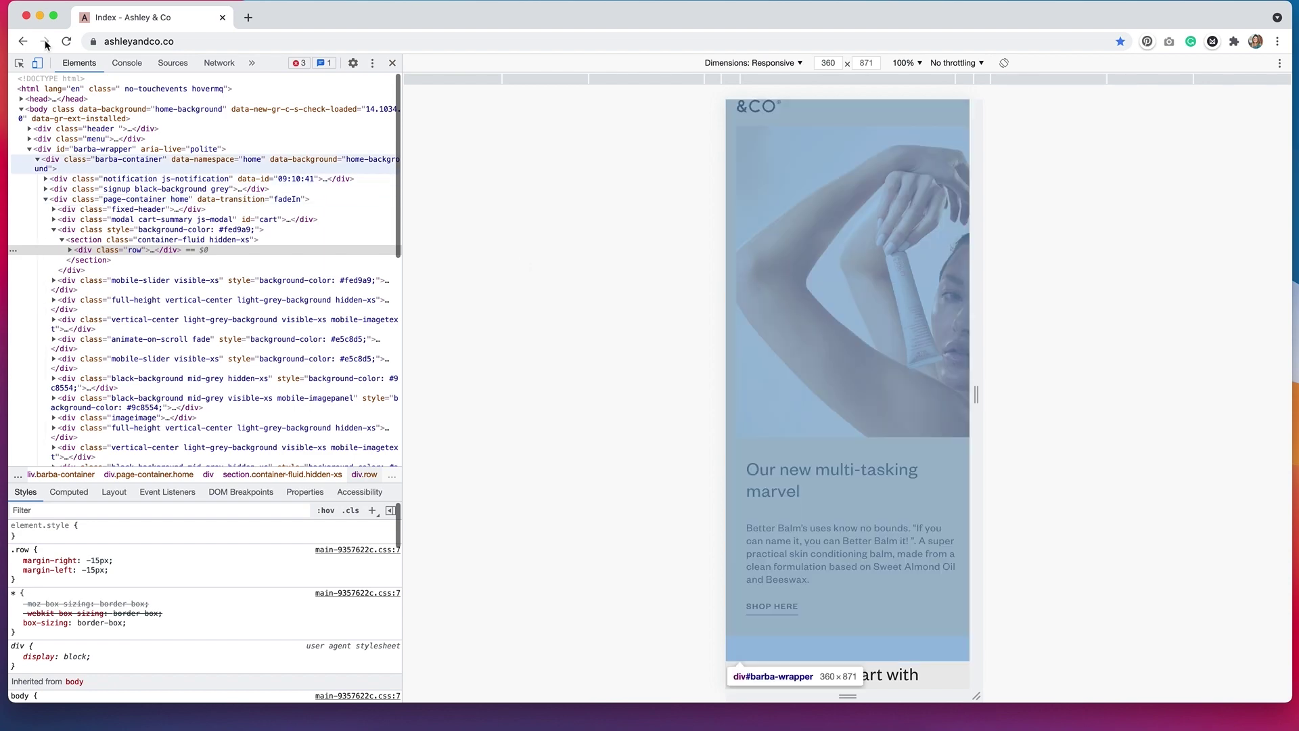
{"action": "left_click", "coordinate": [37, 63]}
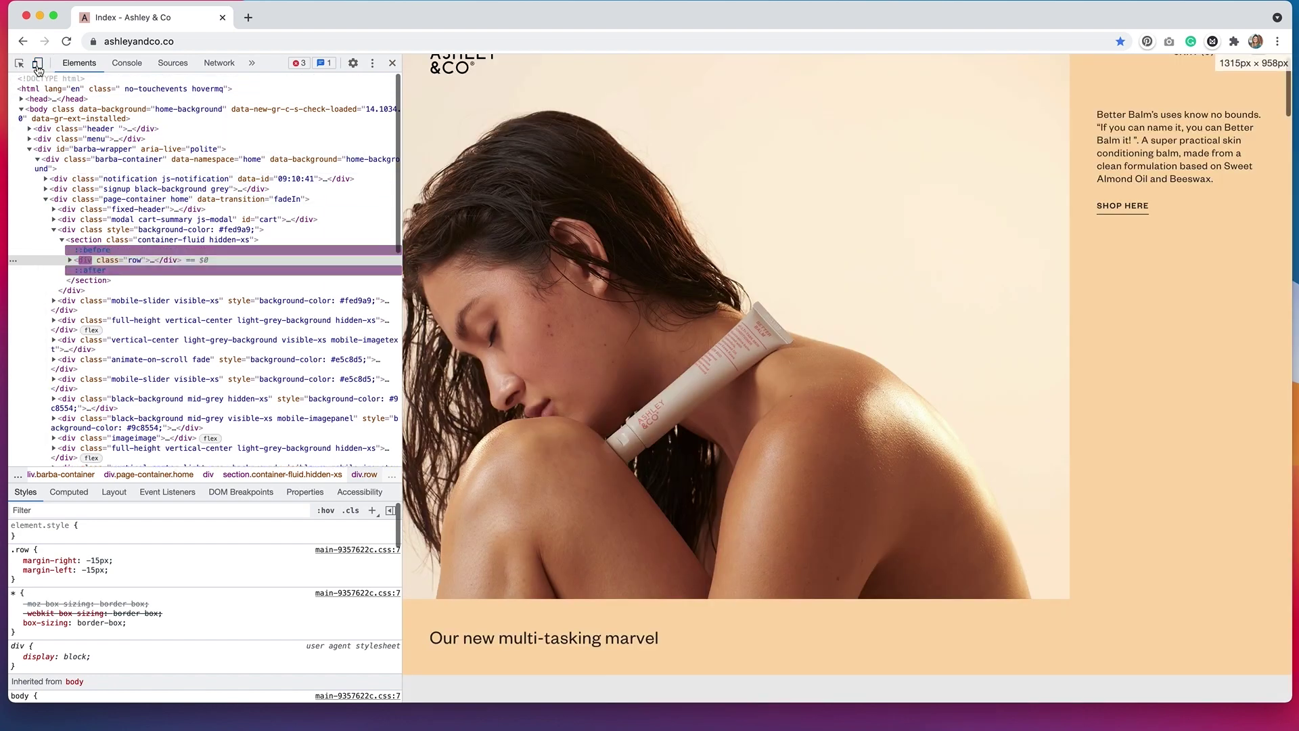
{"action": "left_click", "coordinate": [392, 62]}
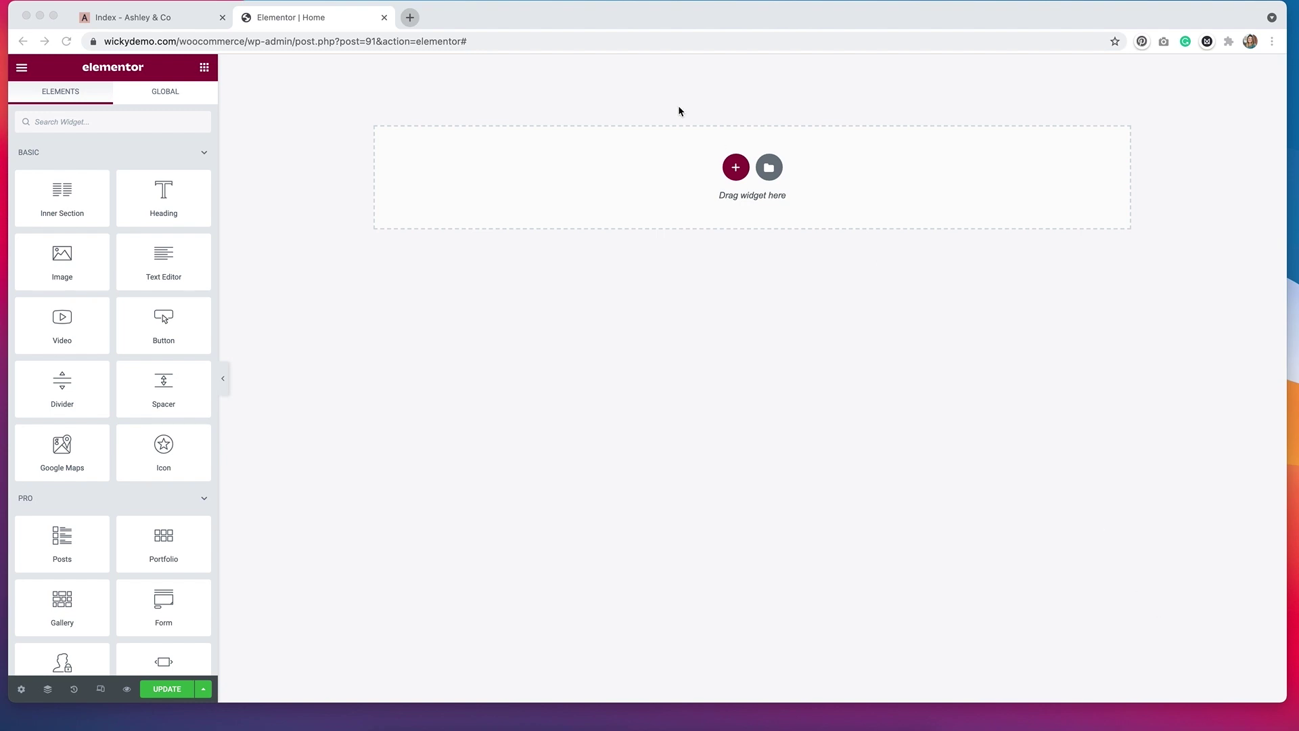
Step: Add a two-column section with Full Width content width and No Gap between columns
{"action": "left_click", "coordinate": [734, 177]}
{"action": "left_click", "coordinate": [736, 169]}
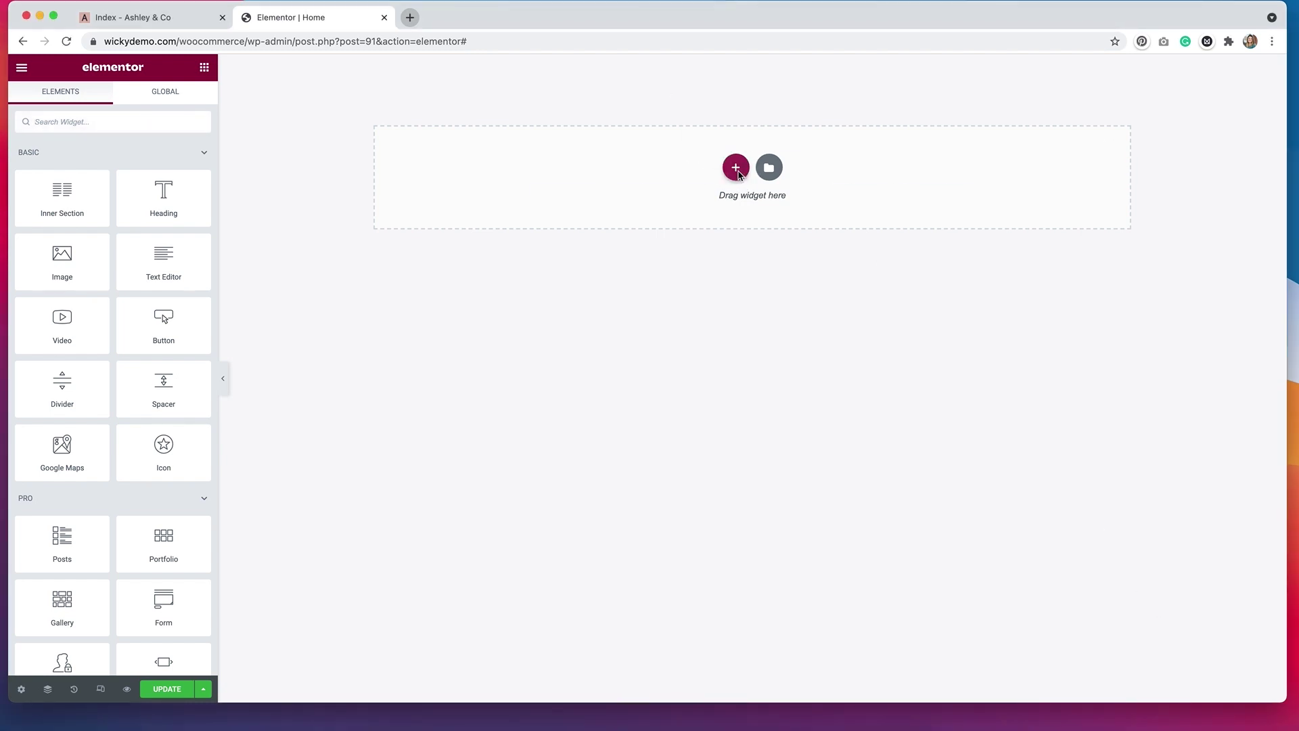
{"action": "left_click", "coordinate": [672, 204]}
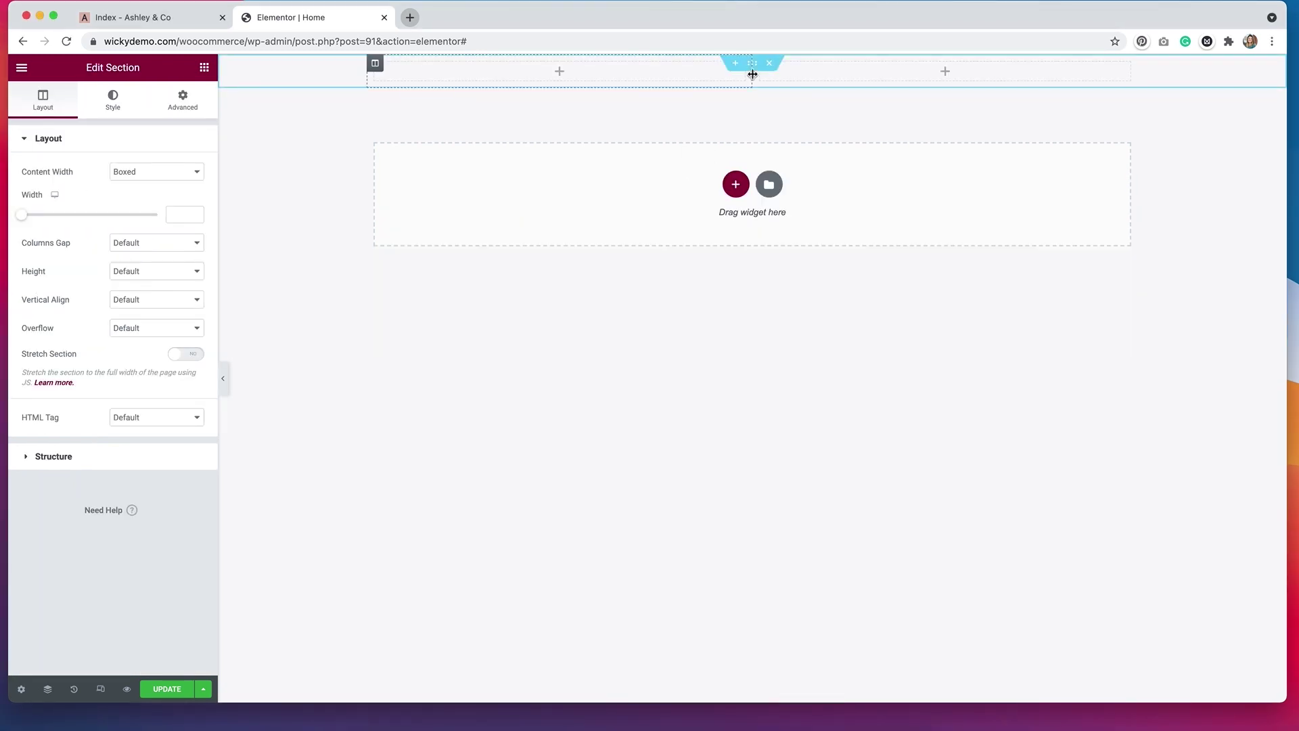
{"action": "left_click", "coordinate": [157, 173]}
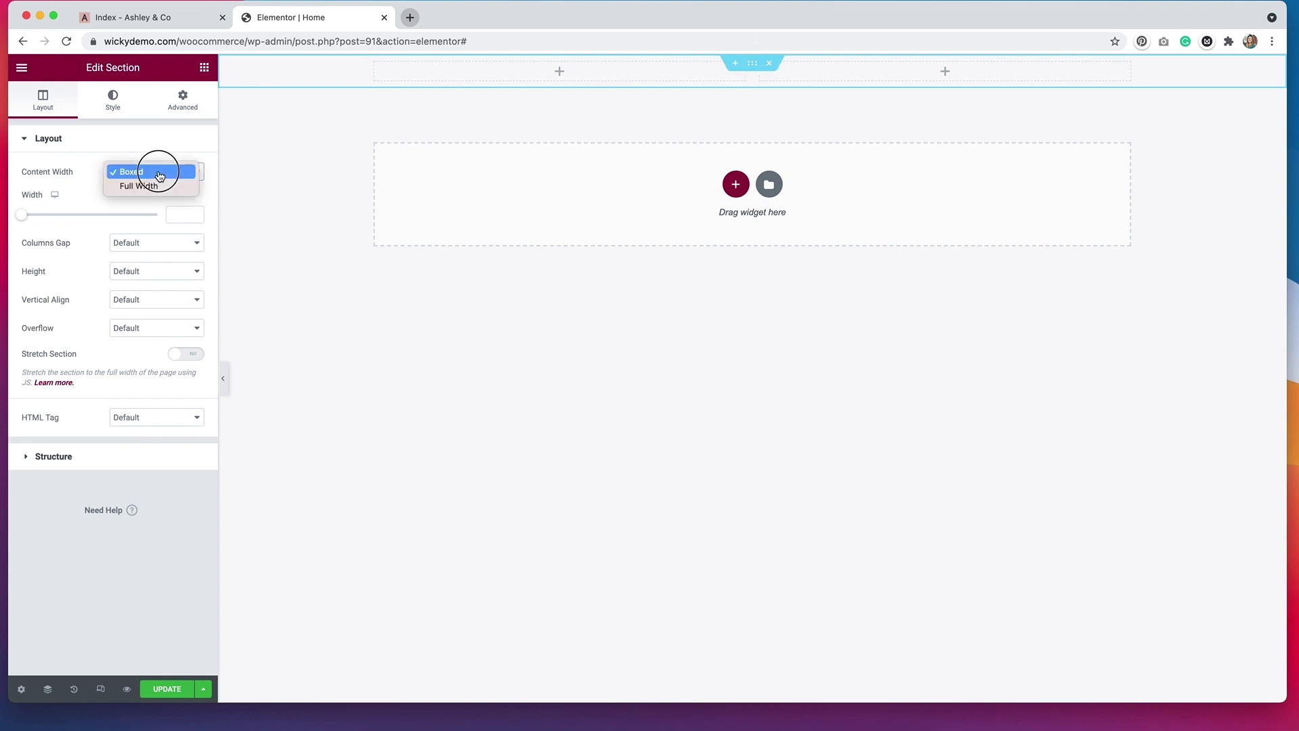
{"action": "left_click", "coordinate": [156, 185]}
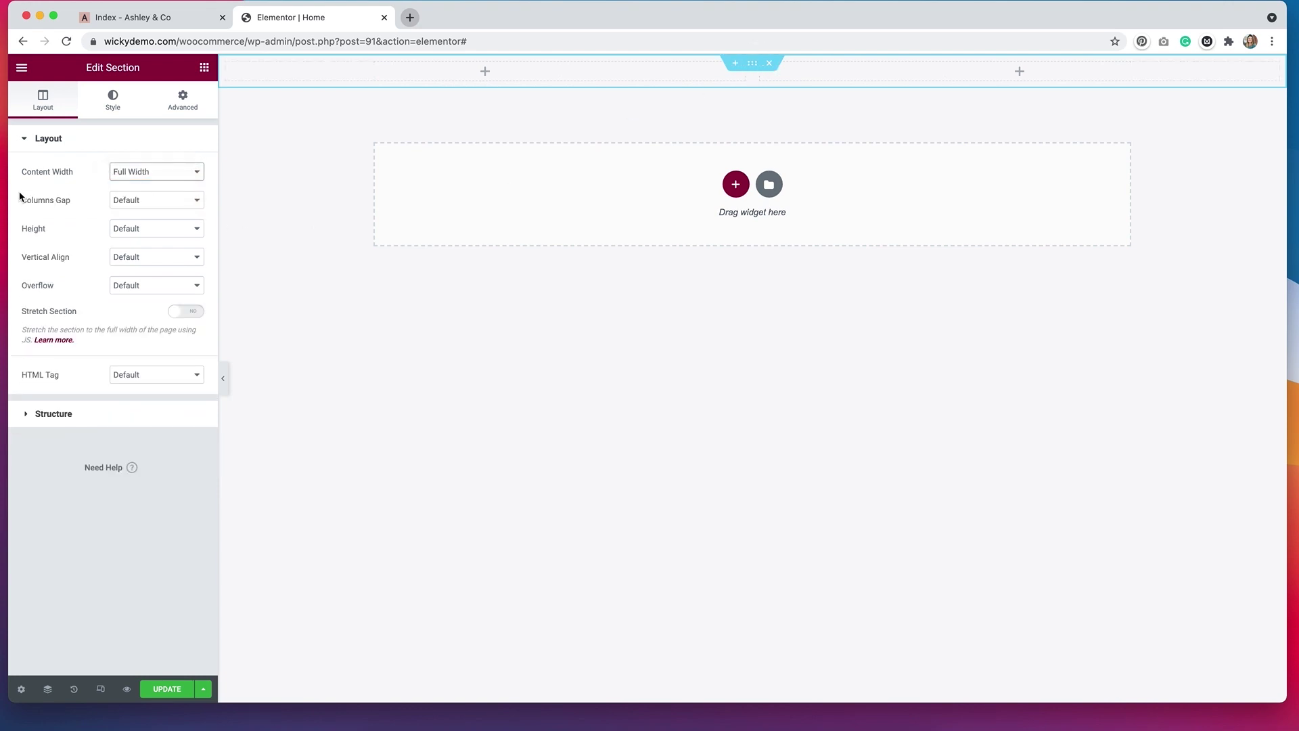
{"action": "left_click", "coordinate": [132, 205]}
{"action": "left_click", "coordinate": [133, 214]}
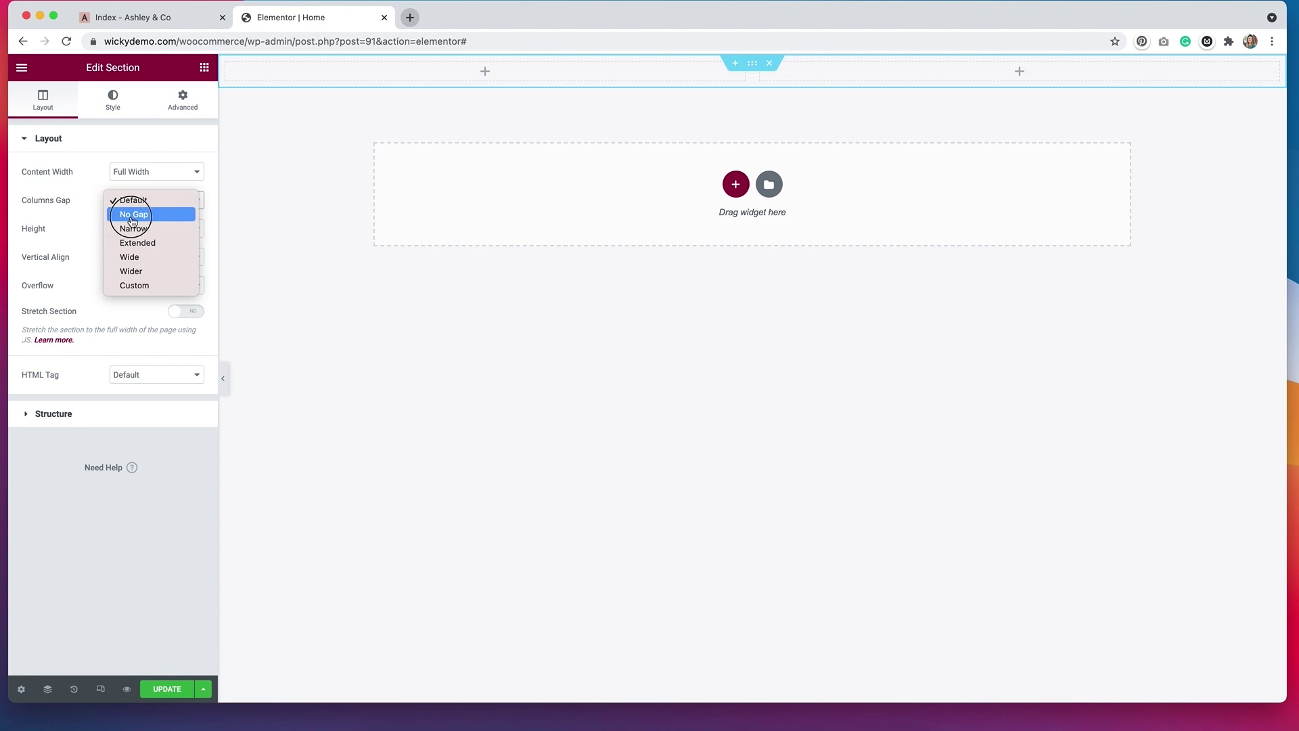
{"action": "left_click", "coordinate": [353, 77]}
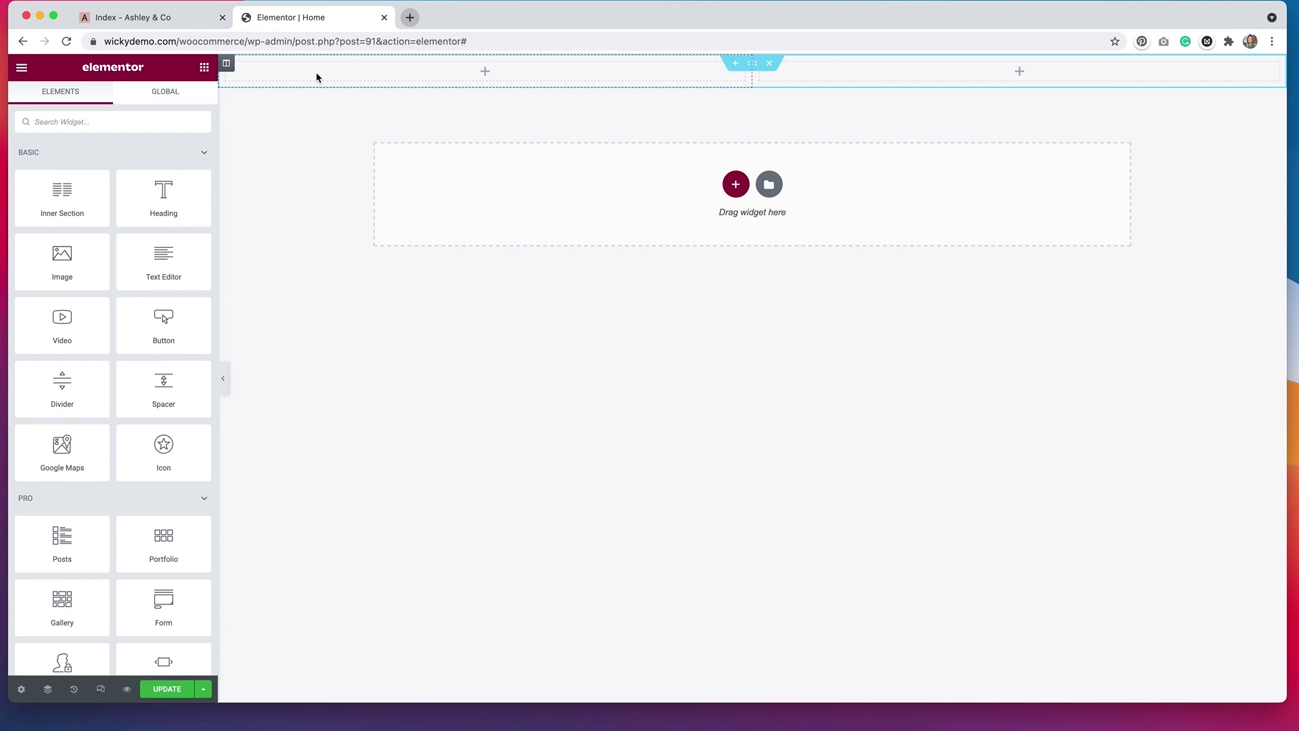
Step: Drop a Spacer into the left column and set its height to 90 VH
{"action": "left_click_drag", "start_coordinate": [154, 382], "coordinate": [397, 64]}
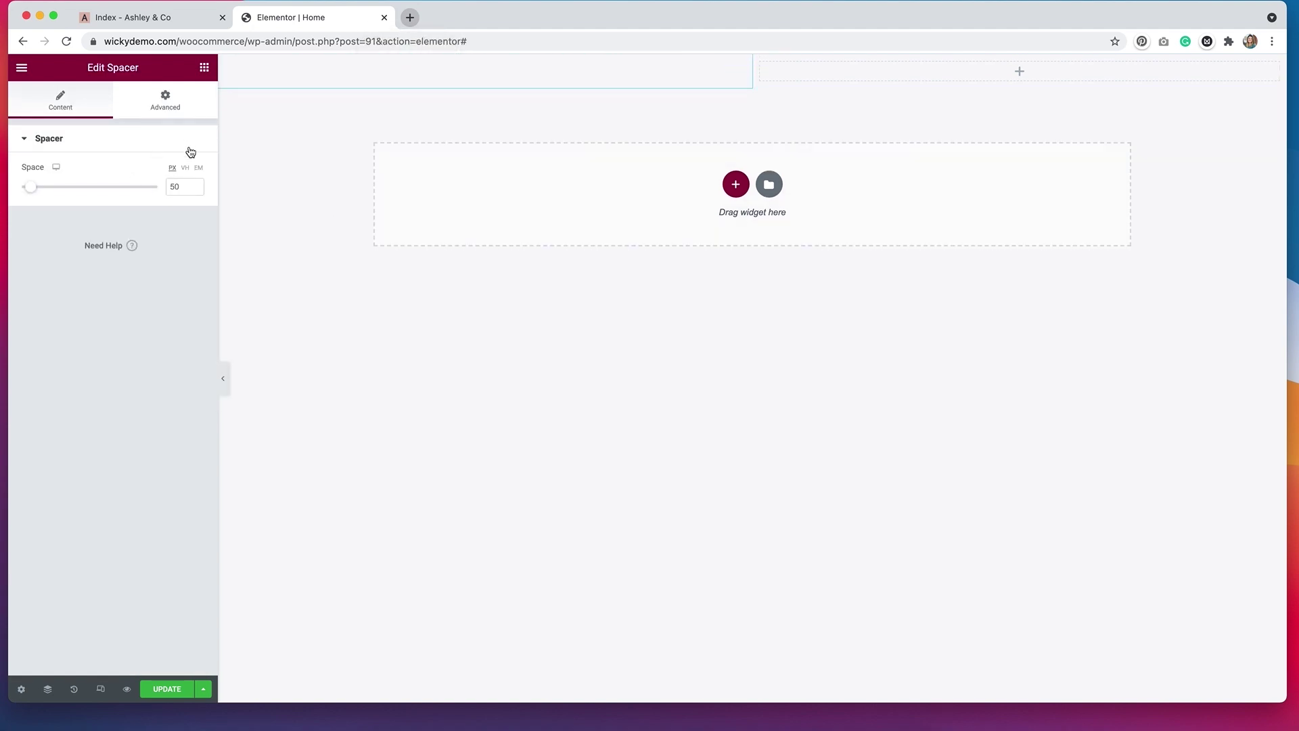
{"action": "left_click", "coordinate": [187, 169]}
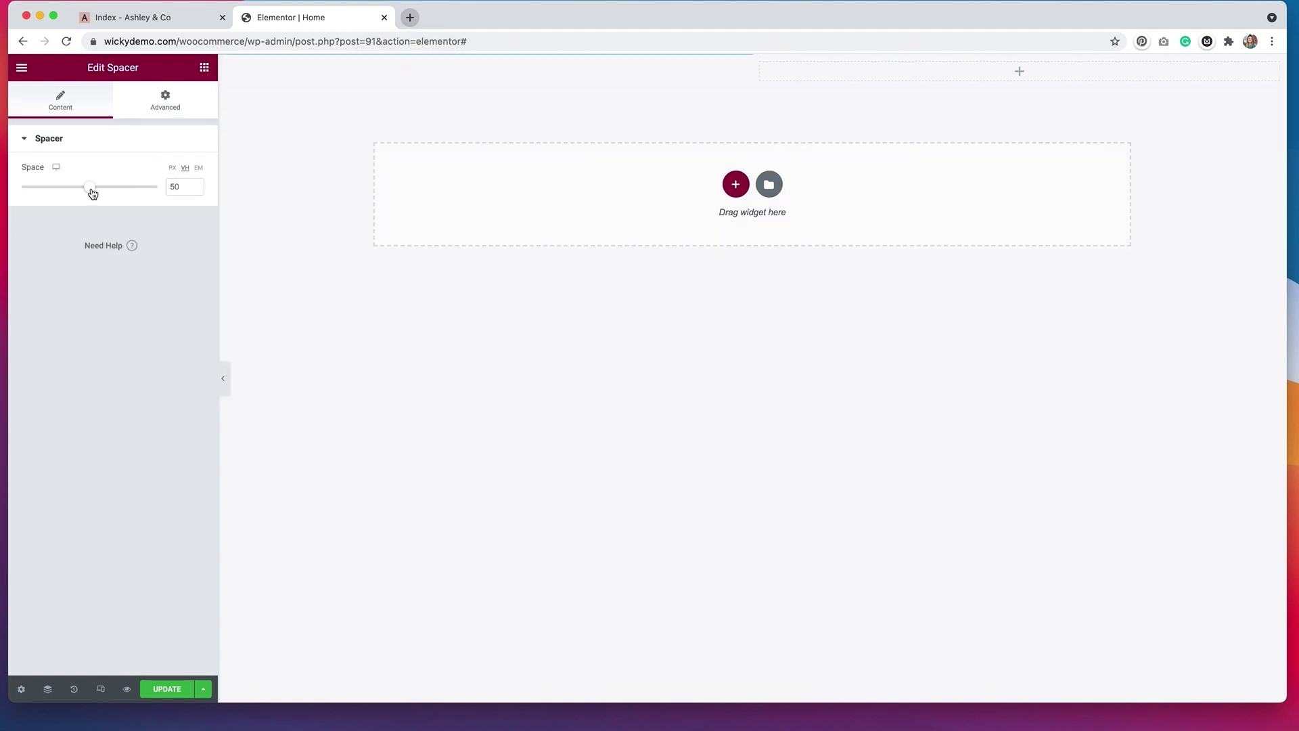
{"action": "left_click_drag", "start_coordinate": [93, 192], "coordinate": [148, 192]}
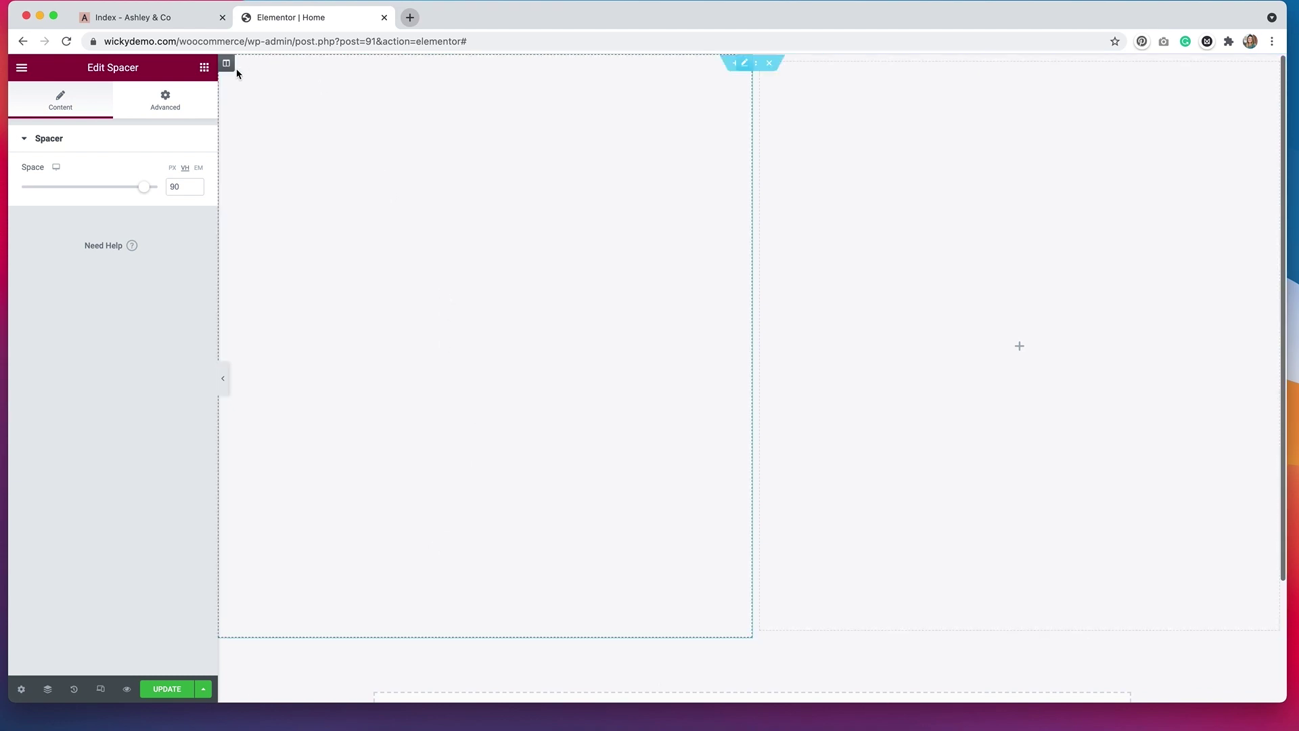
Step: Set the pink t-shirt photo as the left column's classic background image
{"action": "left_click", "coordinate": [227, 68]}
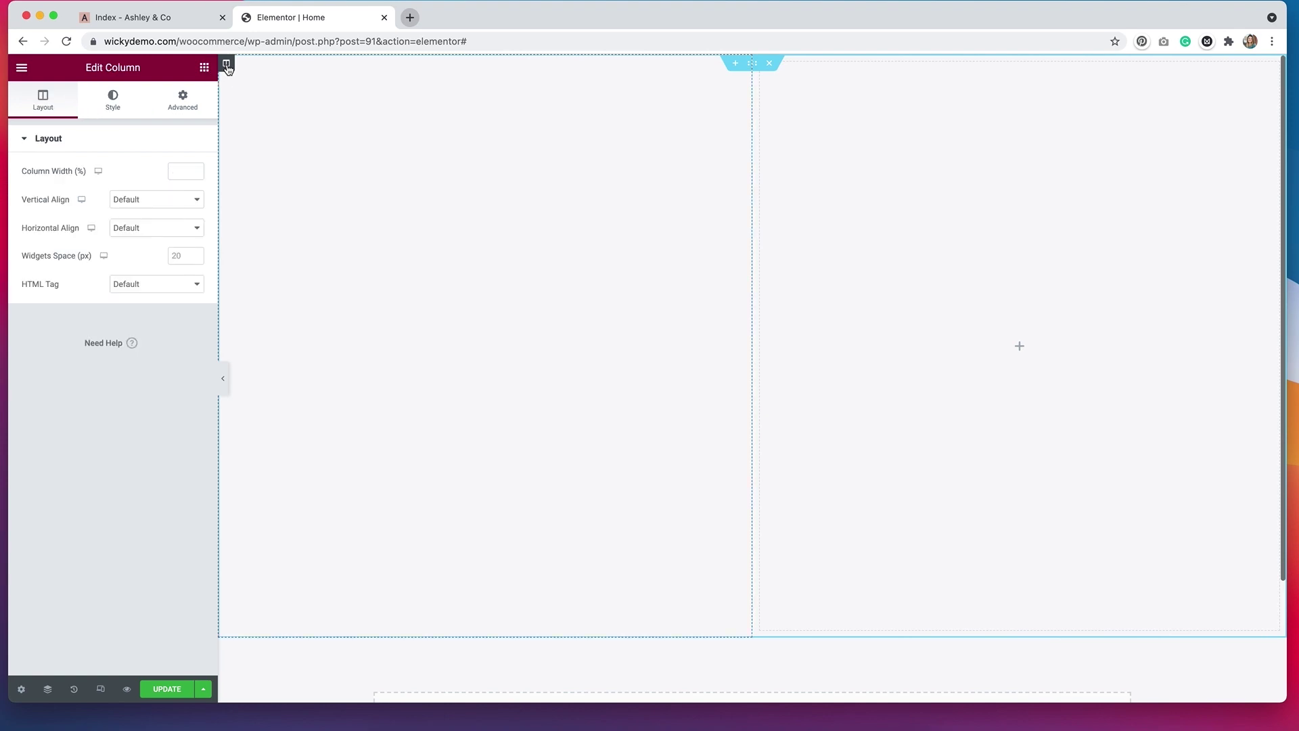
{"action": "left_click", "coordinate": [113, 109]}
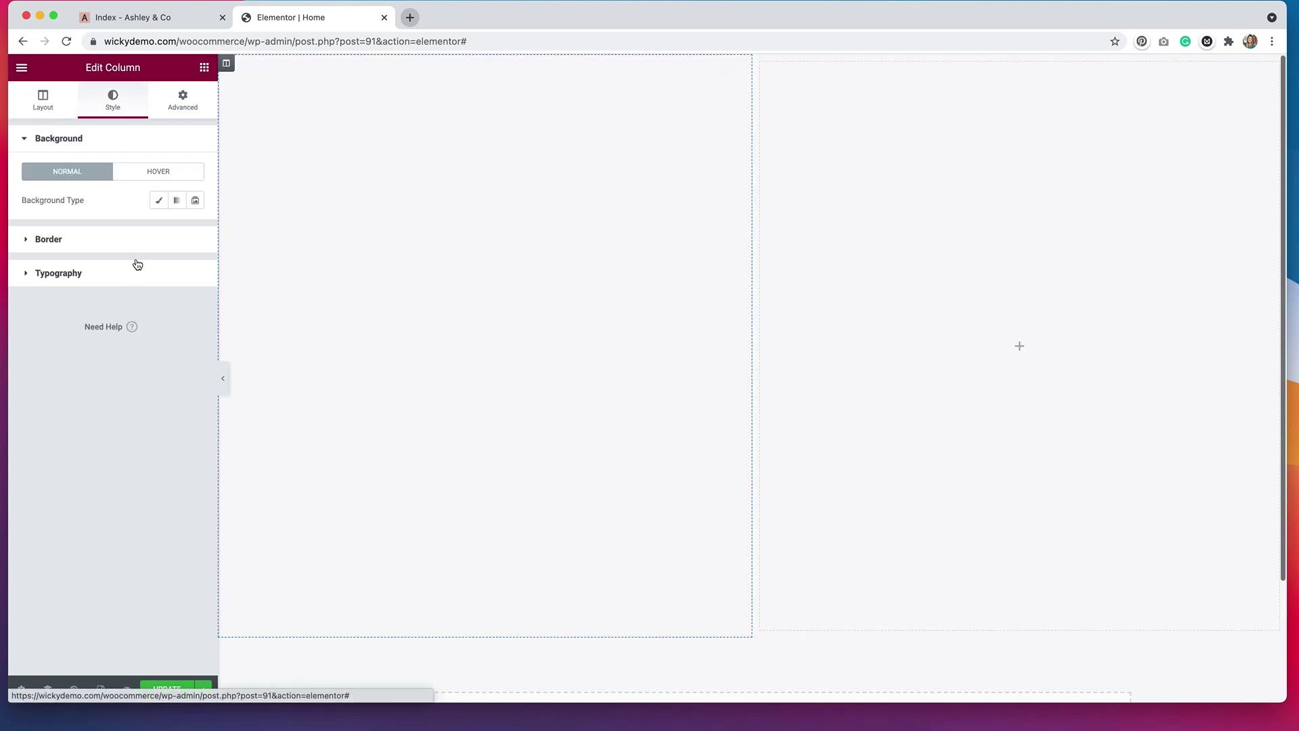
{"action": "left_click", "coordinate": [159, 202]}
{"action": "mouse_move", "coordinate": [123, 283]}
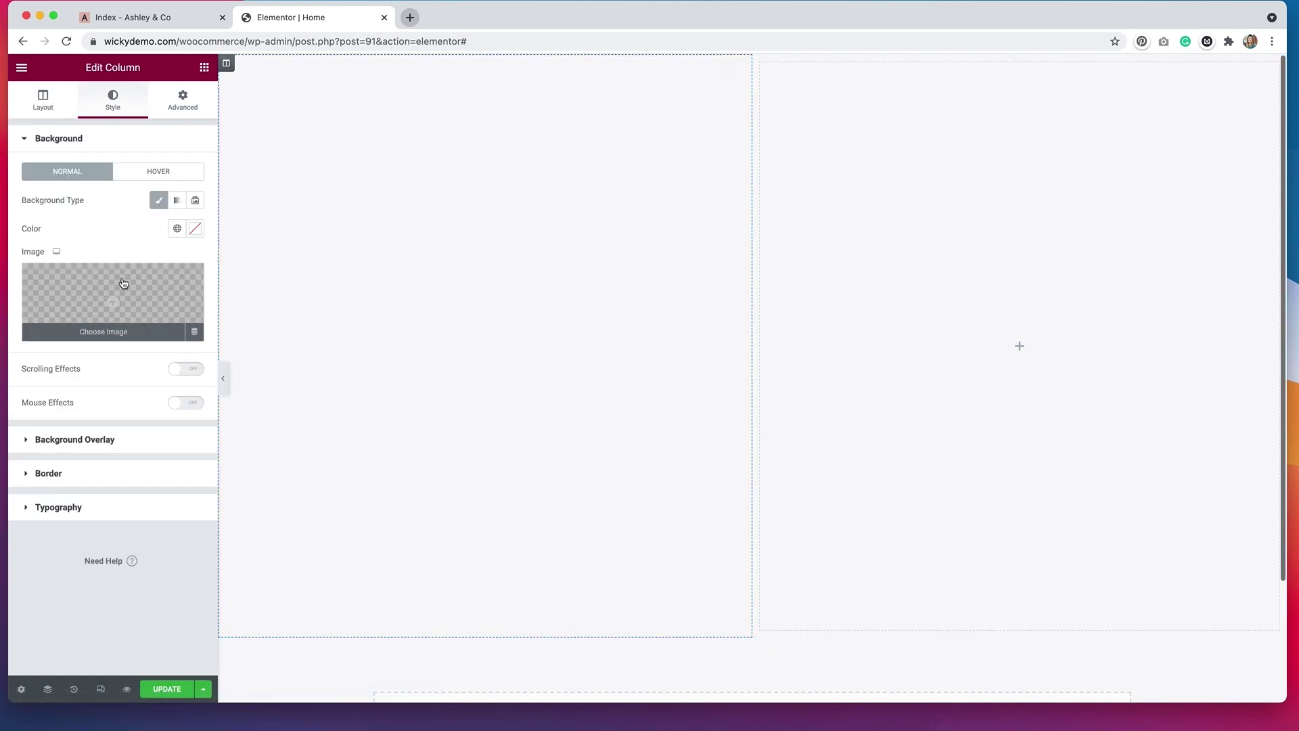
{"action": "left_click", "coordinate": [151, 283]}
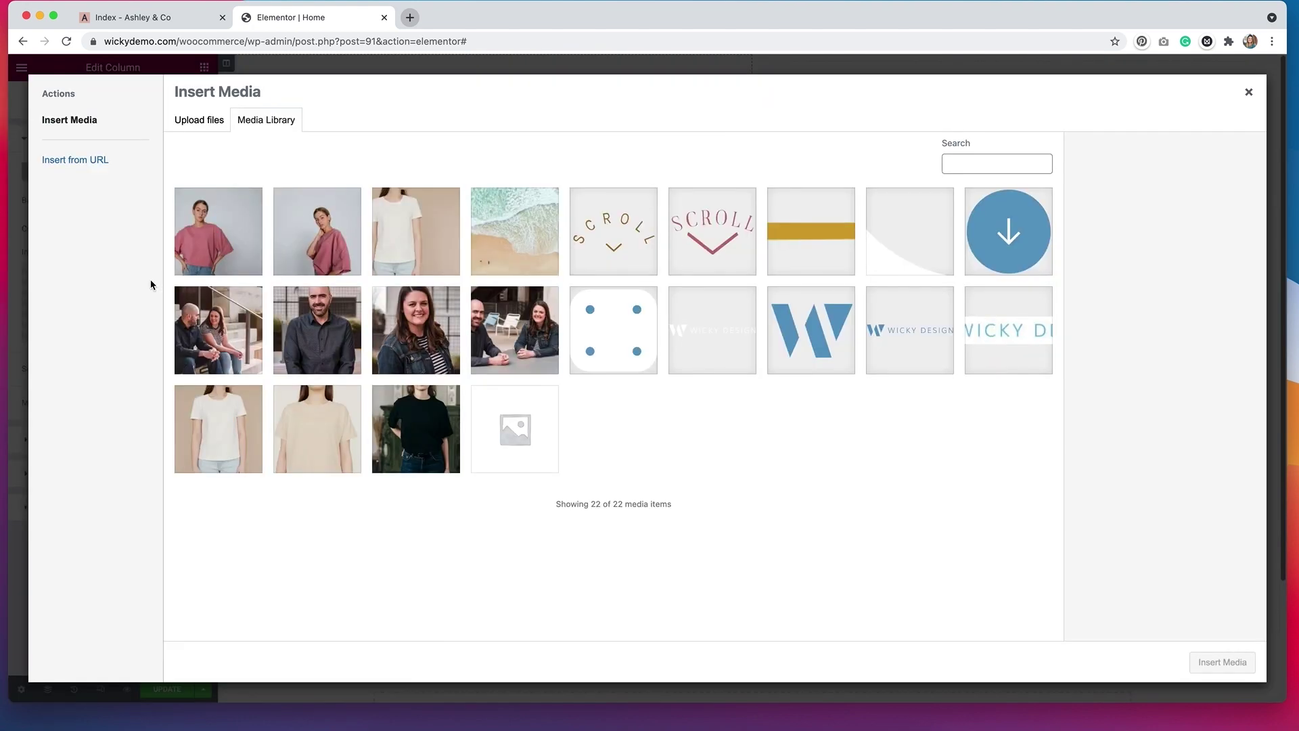
{"action": "left_click", "coordinate": [209, 243]}
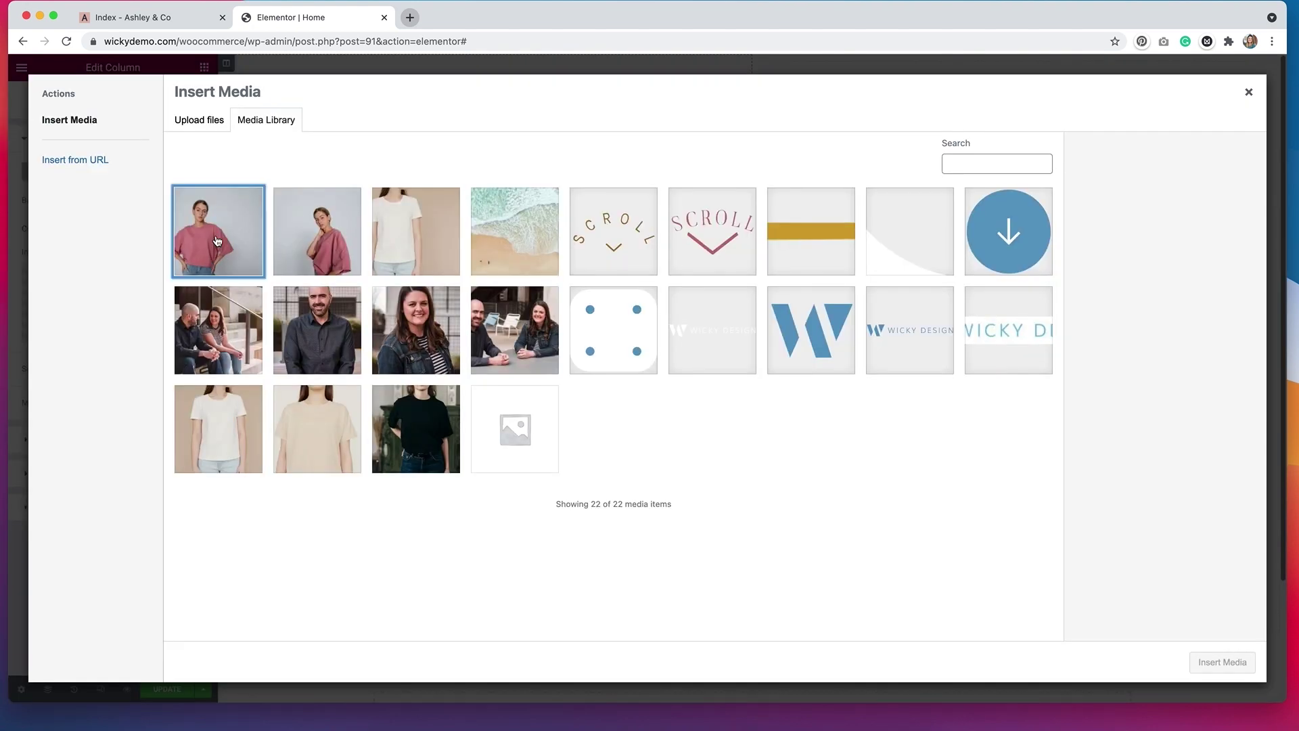
{"action": "left_click", "coordinate": [1237, 660]}
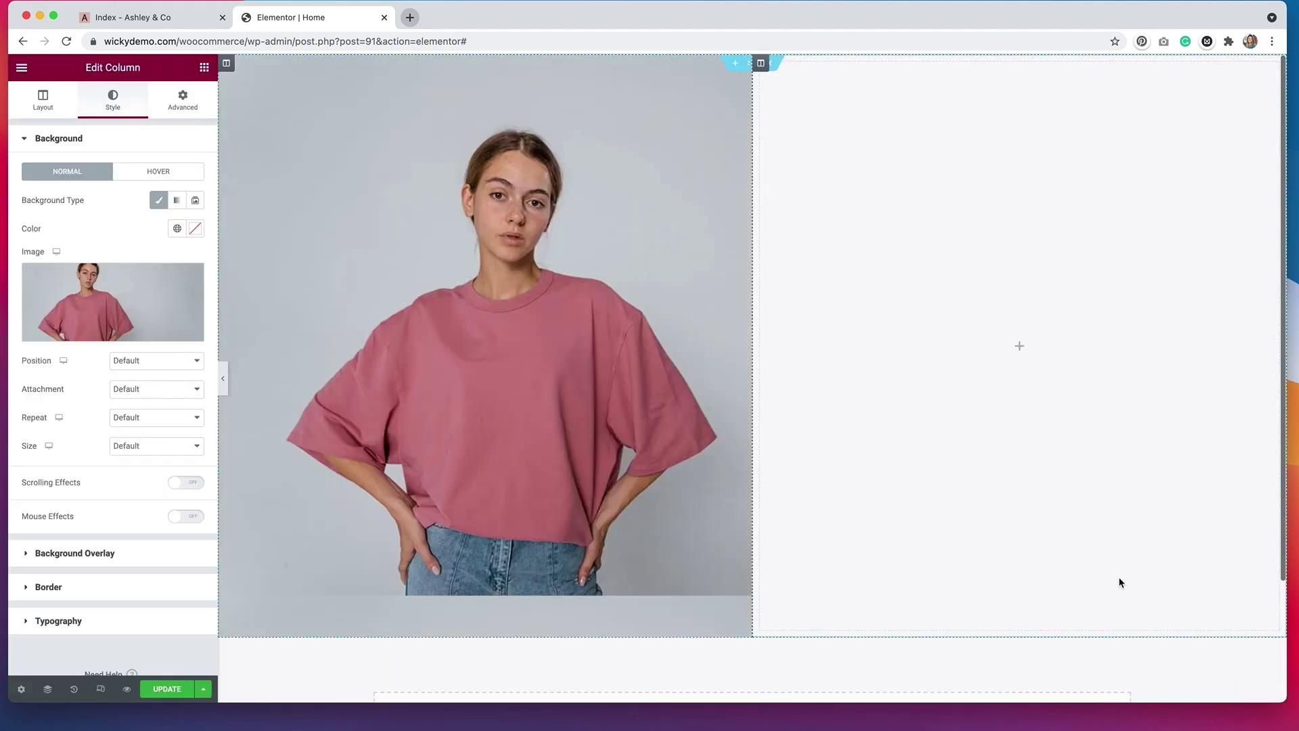
Step: Set the background to Center Center position, No-repeat and Cover size
{"action": "left_click", "coordinate": [177, 365]}
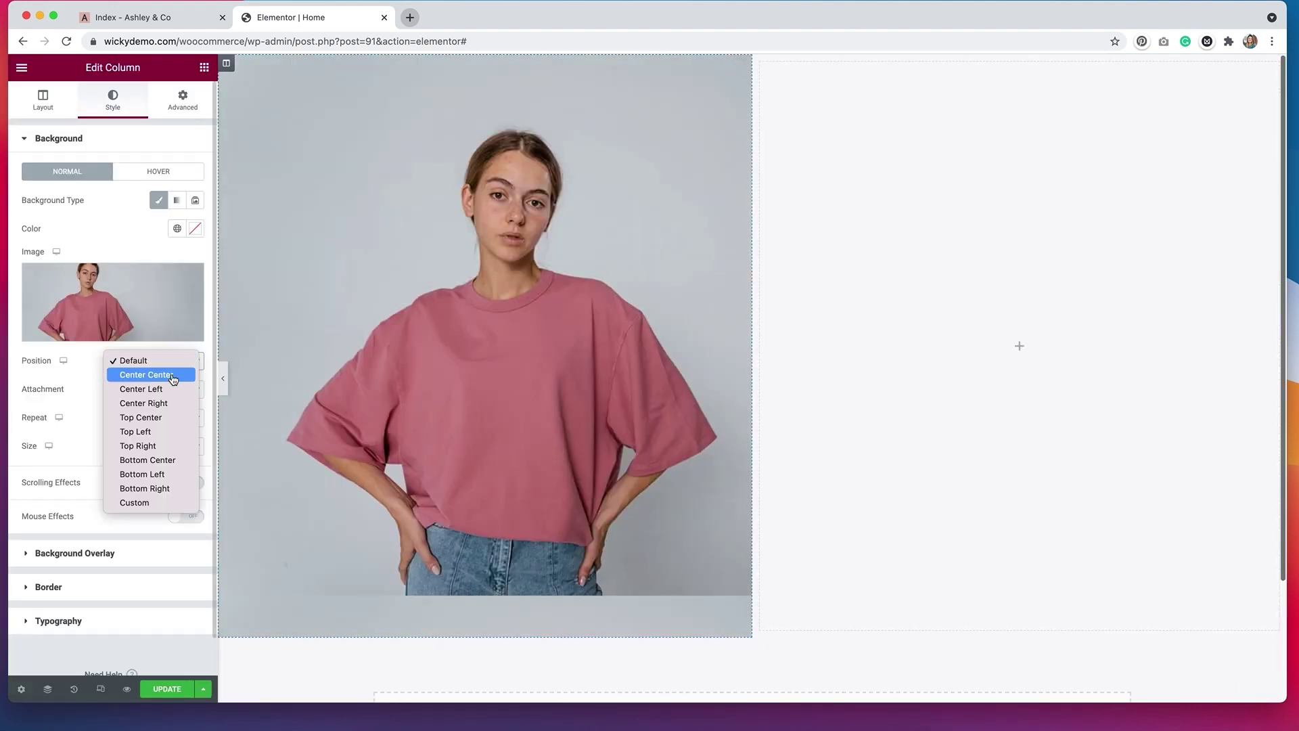
{"action": "key", "text": "Escape"}
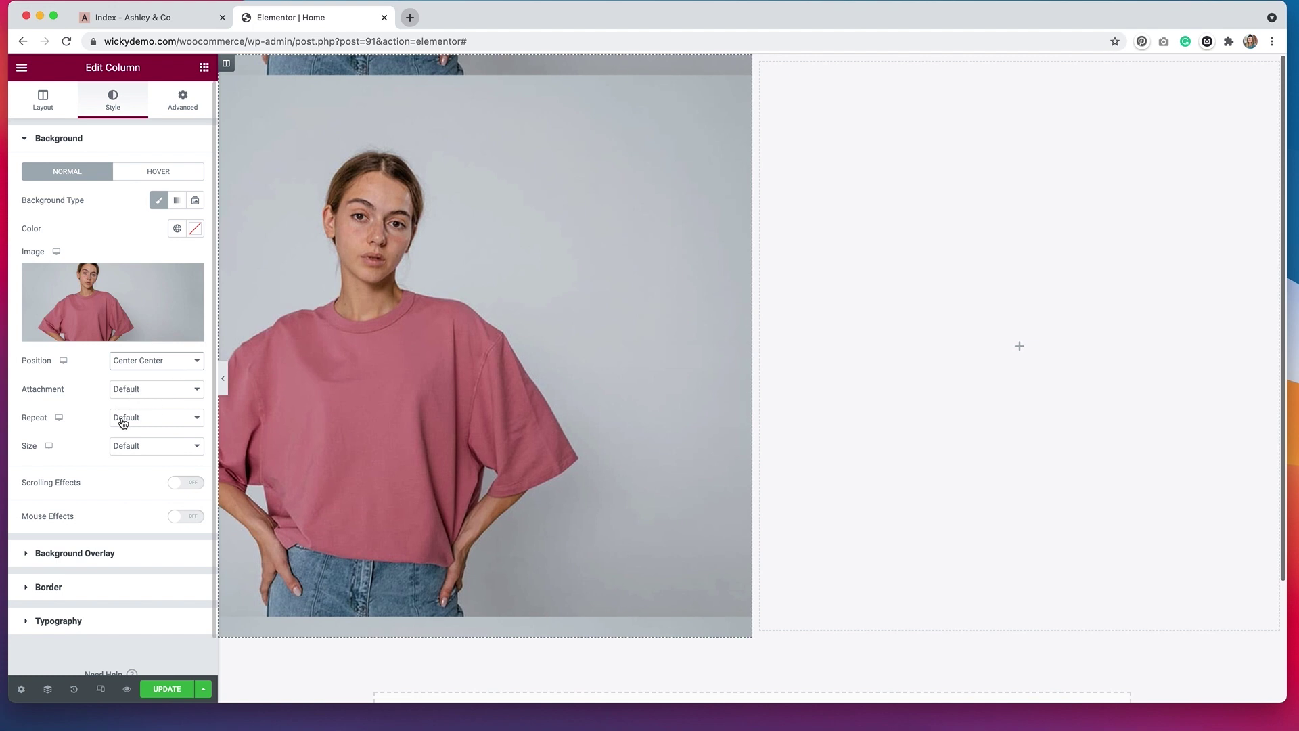
{"action": "left_click", "coordinate": [124, 417]}
{"action": "left_click", "coordinate": [129, 431]}
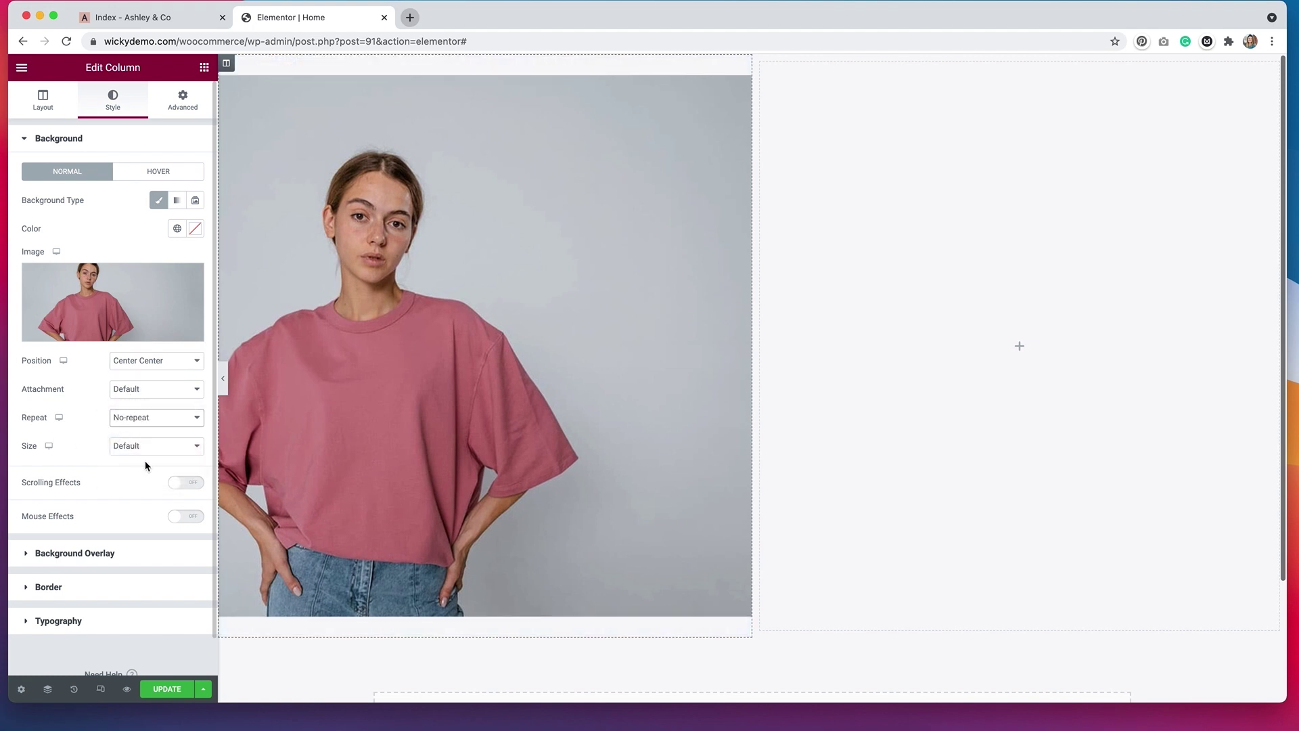
{"action": "left_click", "coordinate": [148, 452]}
{"action": "left_click", "coordinate": [143, 475]}
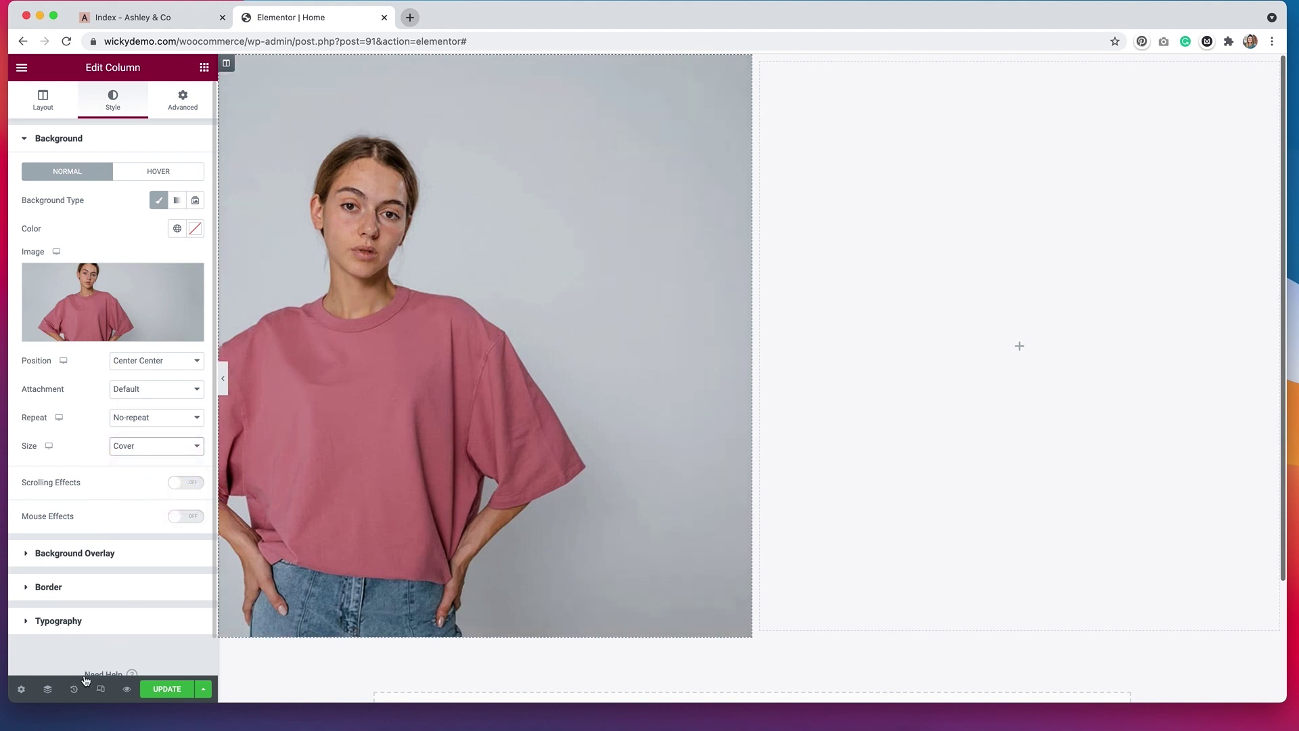
{"action": "left_click", "coordinate": [101, 689]}
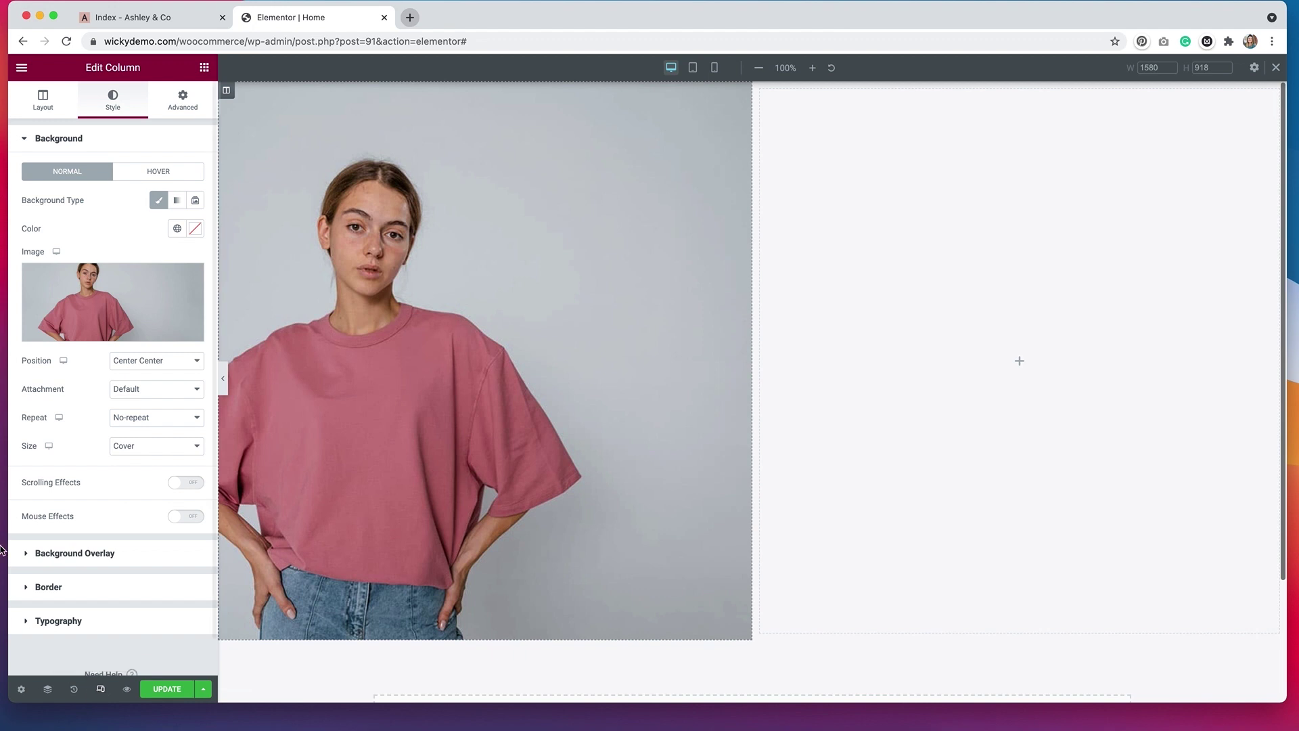
Step: In Tablet mode, replace the left column background with tshirt-vert.jpg
{"action": "left_click", "coordinate": [695, 68]}
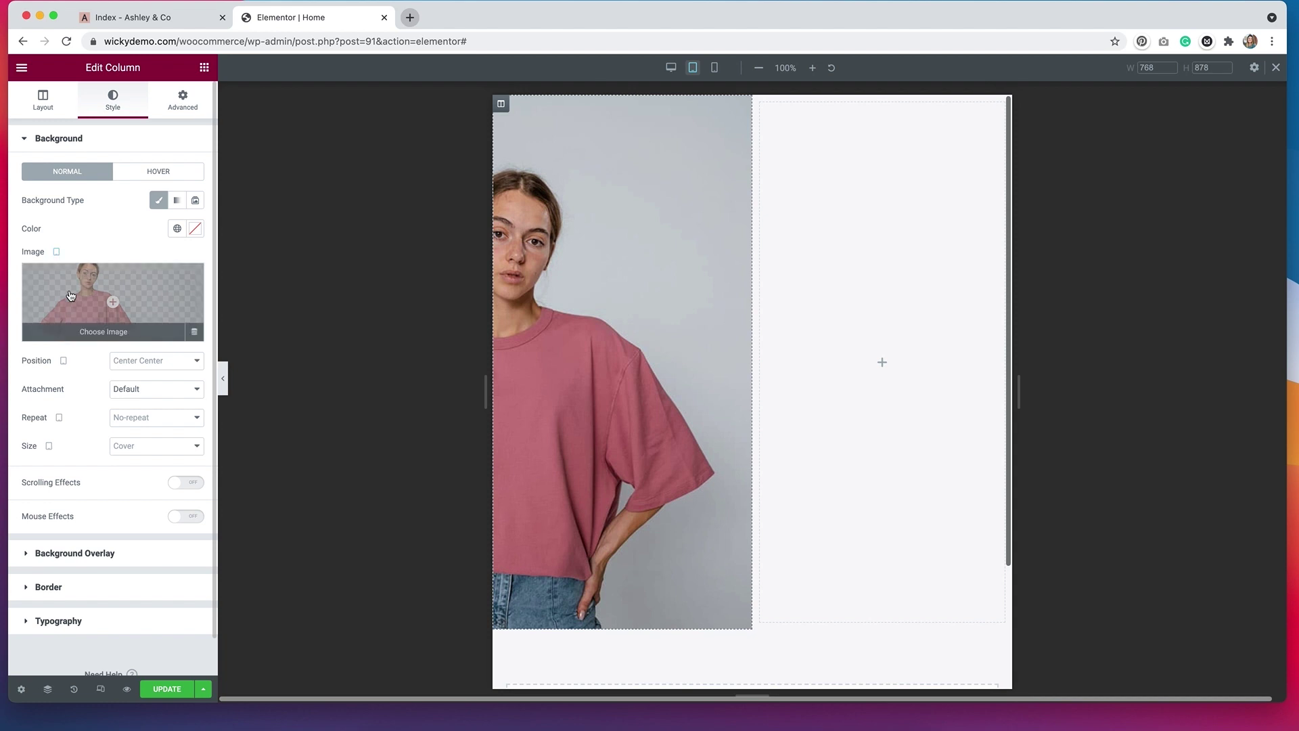
{"action": "left_click", "coordinate": [68, 291]}
{"action": "left_click", "coordinate": [332, 218]}
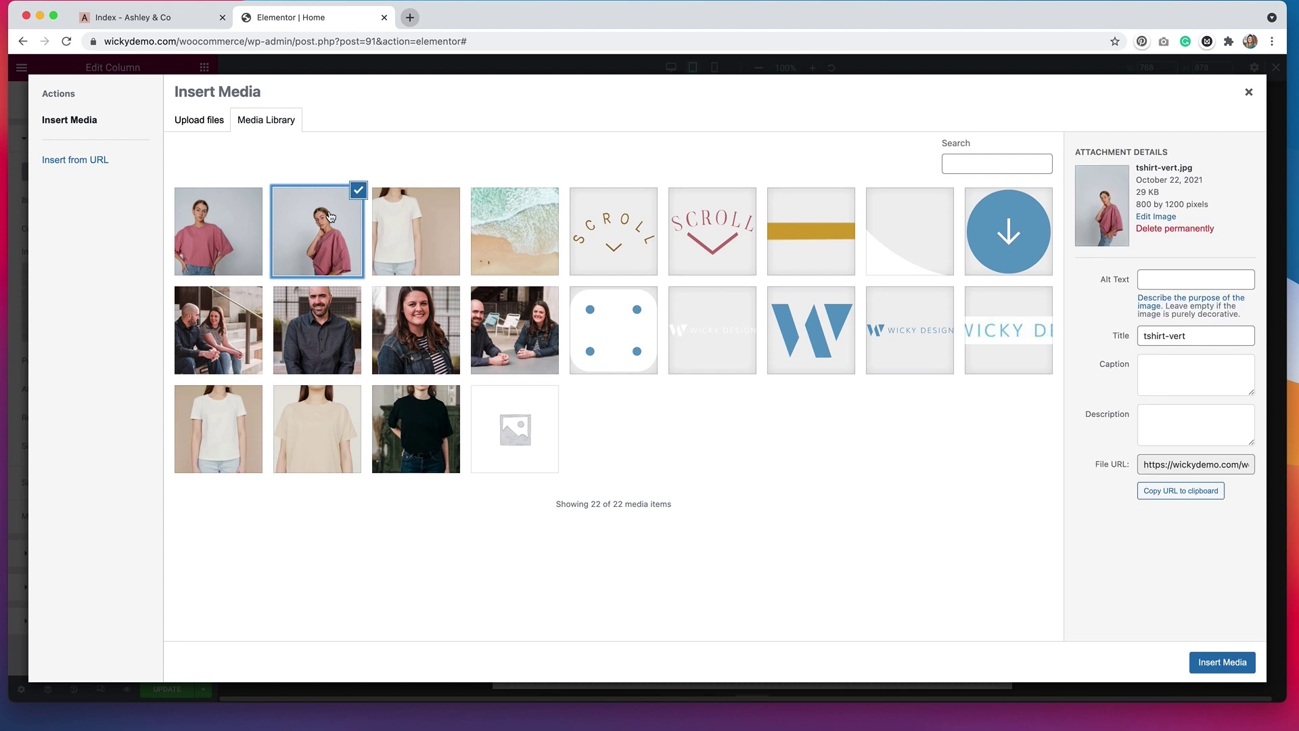
{"action": "left_click", "coordinate": [1223, 663]}
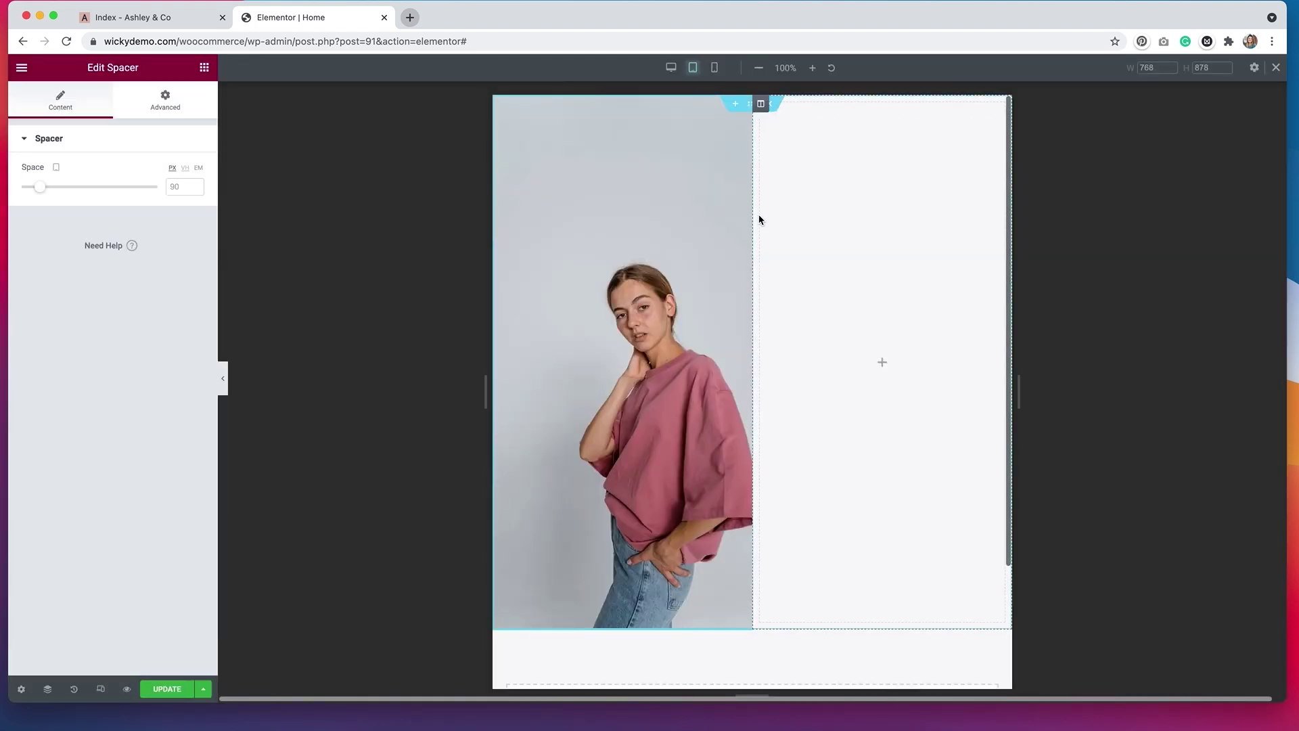
Step: Check the column background in Mobile mode, then return to the desktop preview
{"action": "left_click", "coordinate": [718, 69]}
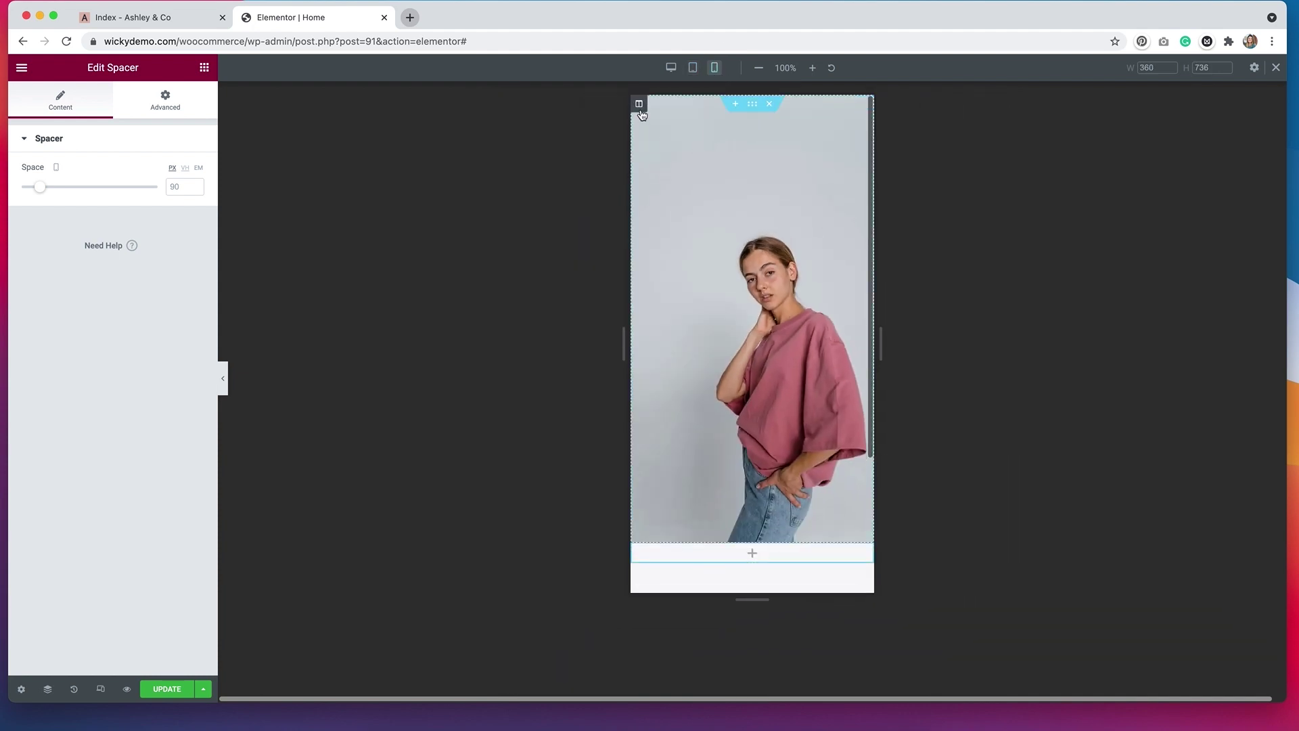
{"action": "left_click", "coordinate": [640, 105]}
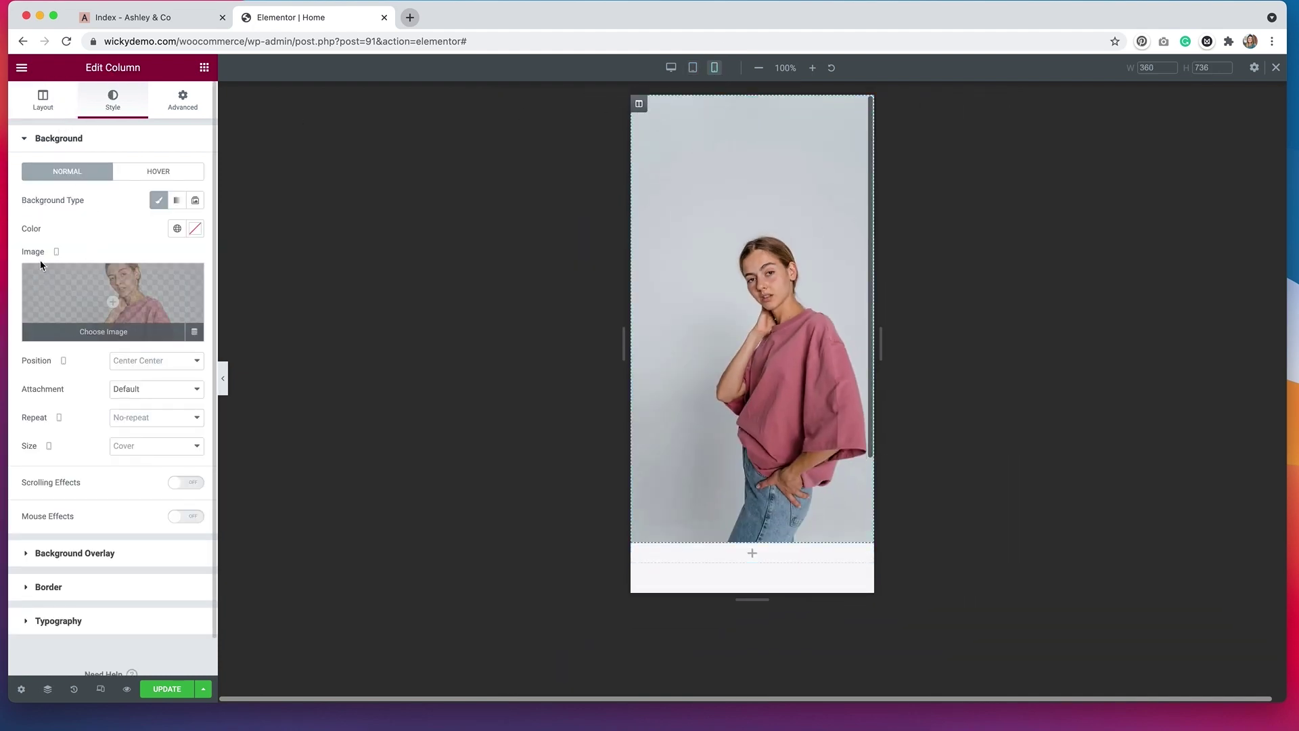
{"action": "mouse_move", "coordinate": [69, 285]}
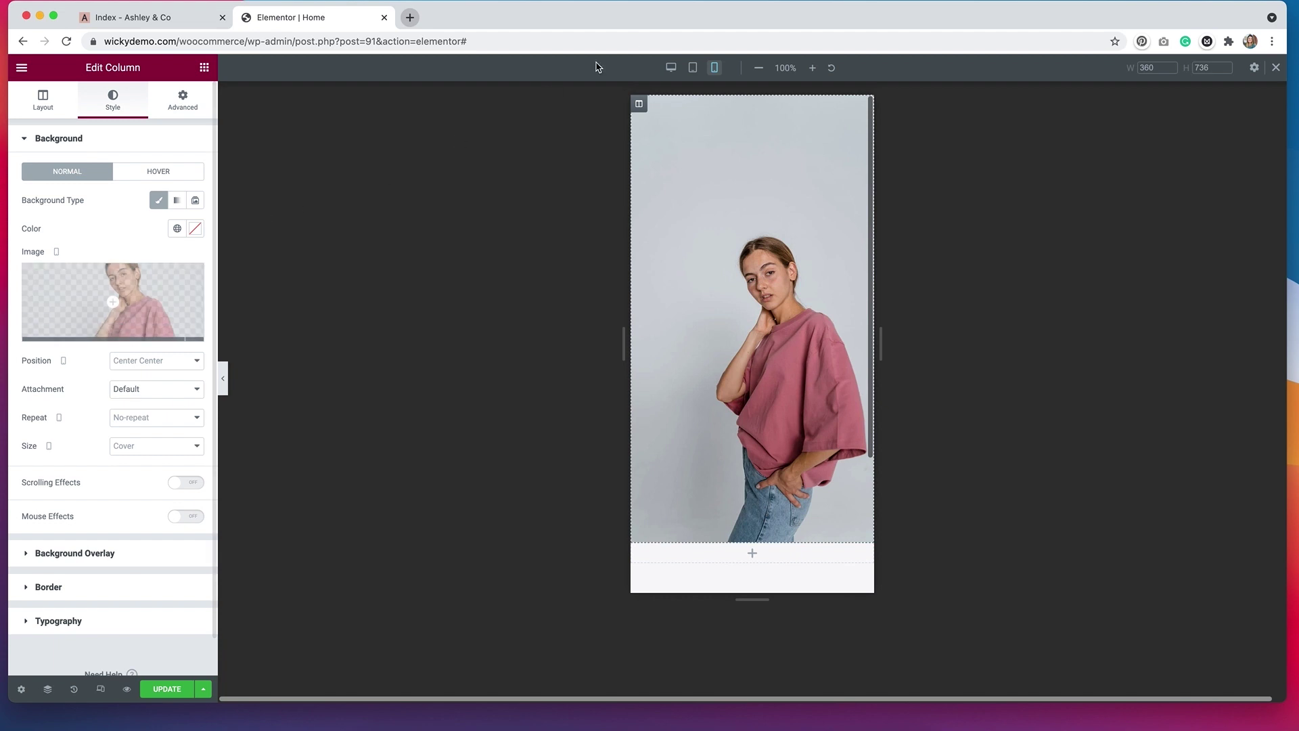
{"action": "left_click", "coordinate": [672, 74]}
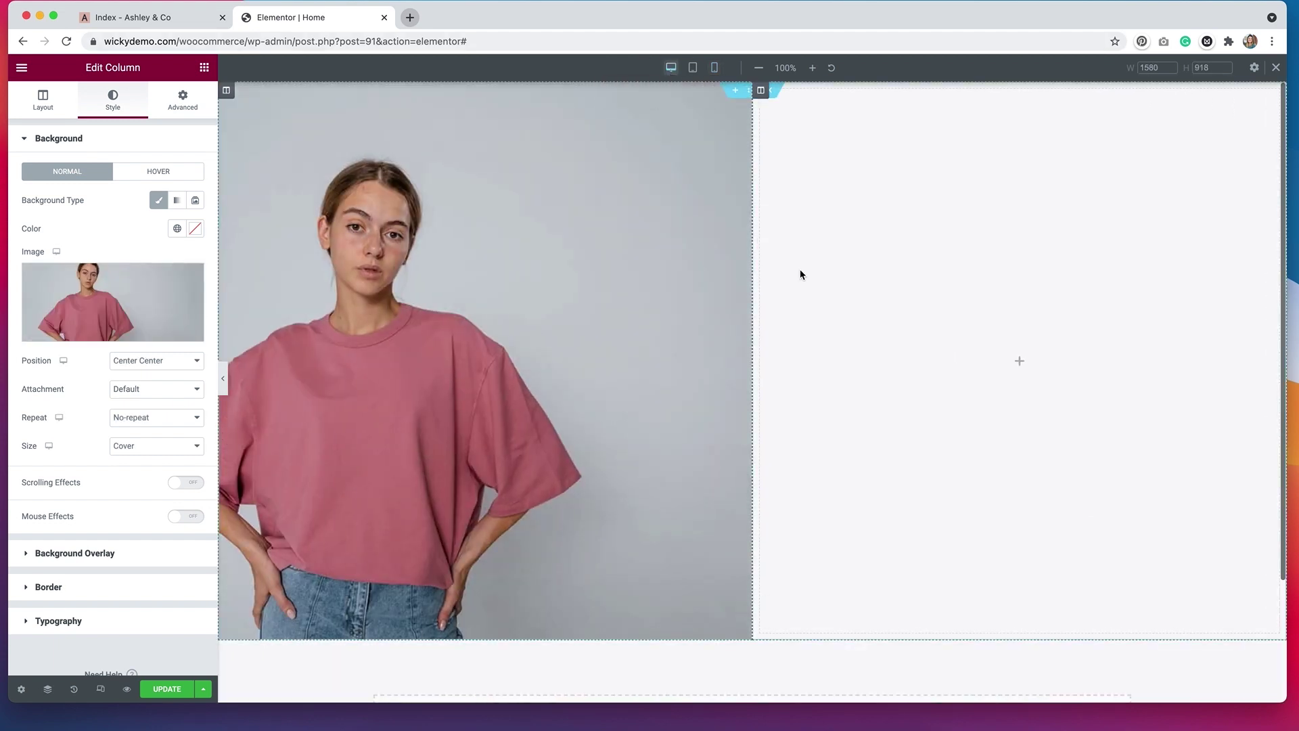
Step: Preview tablet and mobile, then drag the column divider to make the image column 63.1% wide
{"action": "left_click", "coordinate": [693, 68]}
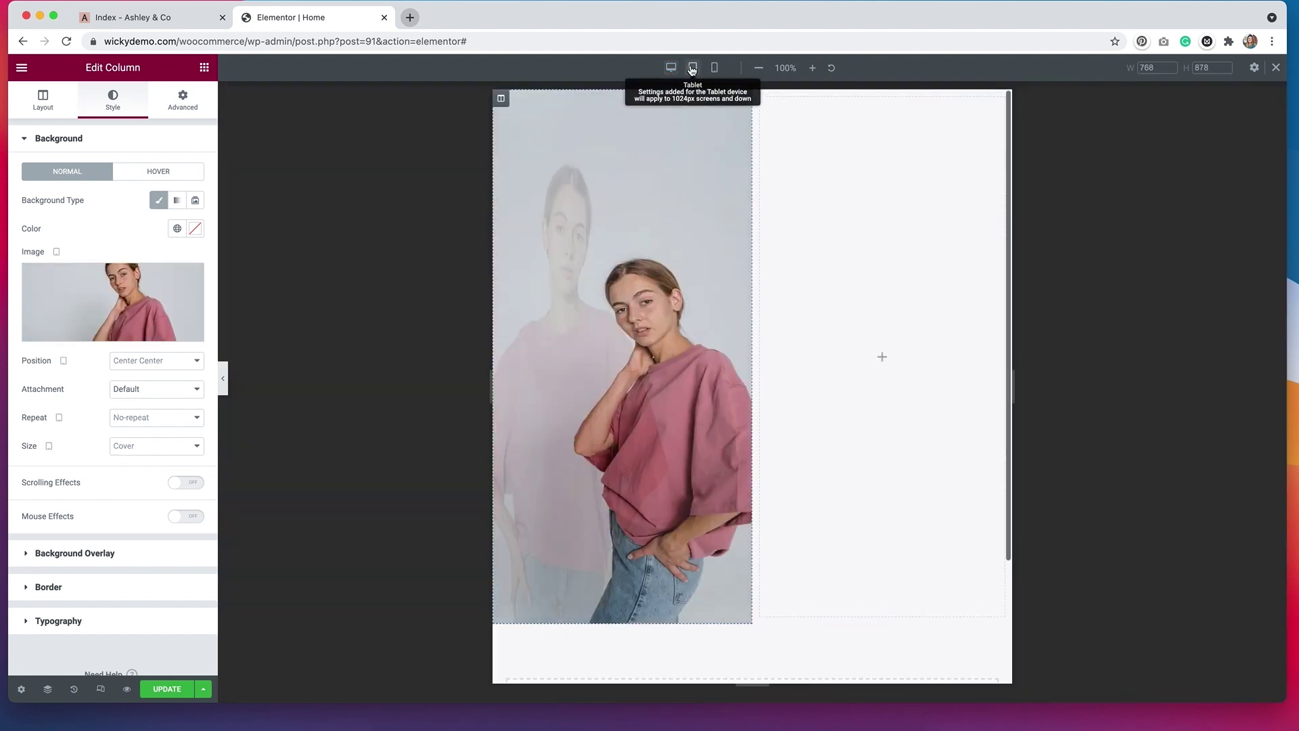
{"action": "left_click", "coordinate": [715, 68]}
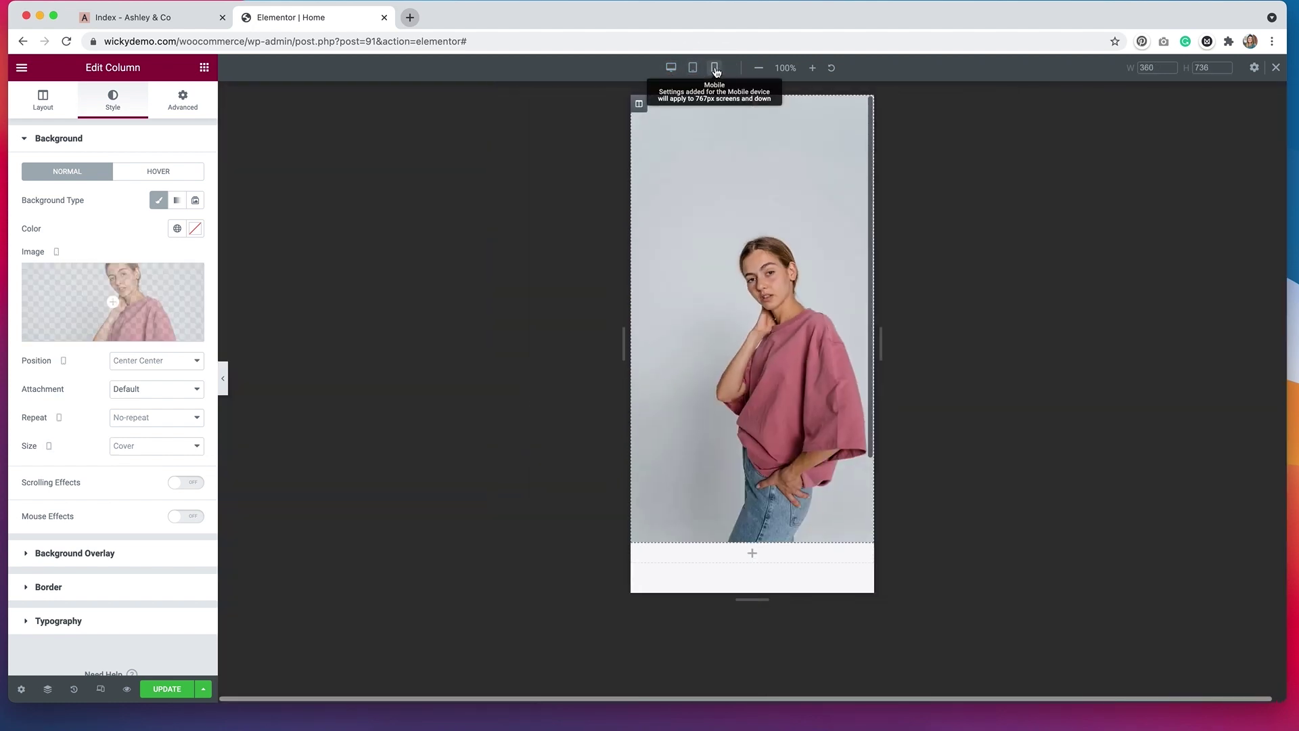
{"action": "left_click", "coordinate": [670, 68]}
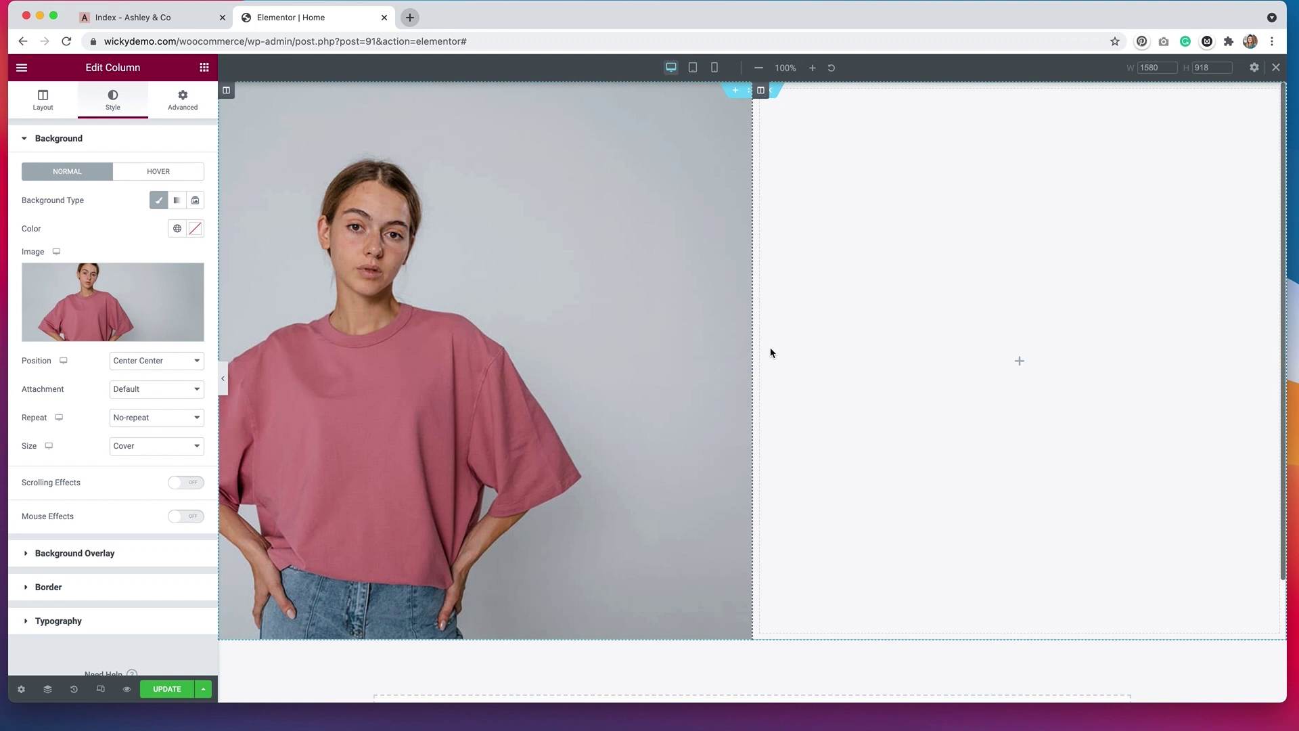
{"action": "left_click_drag", "start_coordinate": [753, 342], "coordinate": [946, 346]}
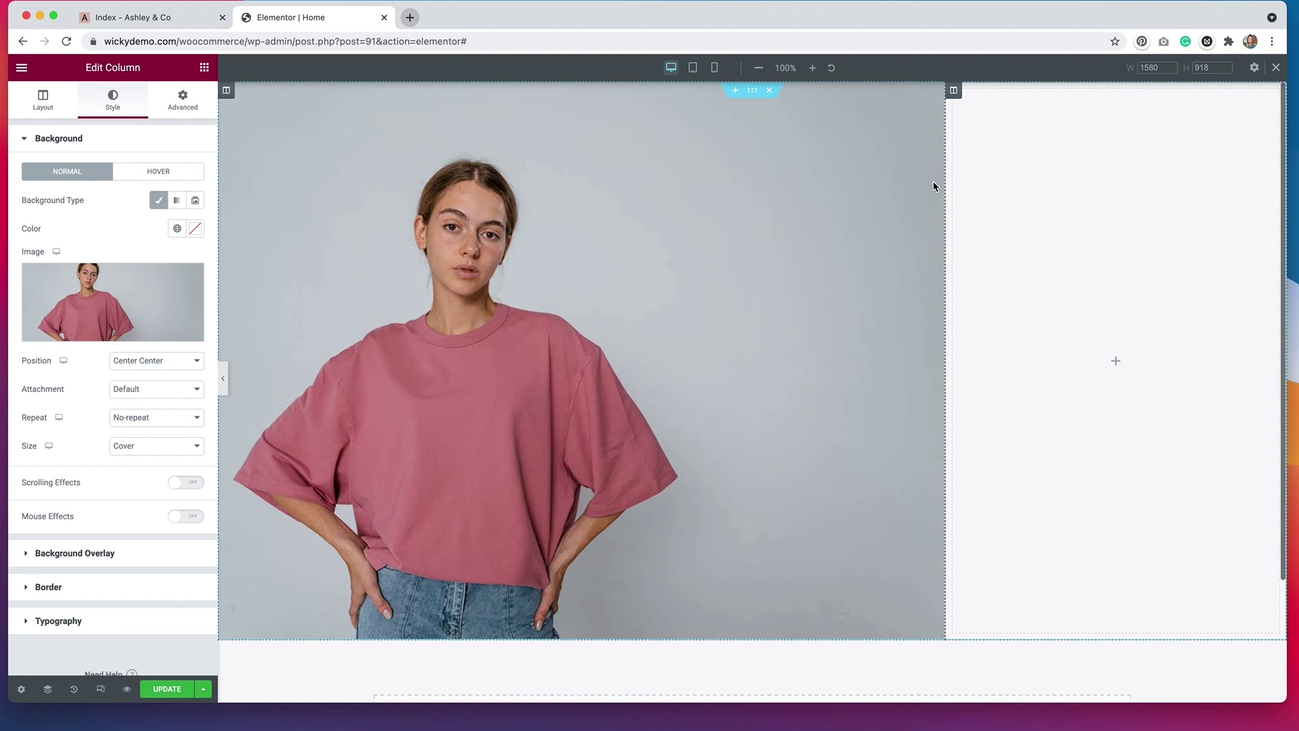
{"action": "left_click", "coordinate": [1149, 230]}
Step: Add a Lorem ipsum Text Editor widget to the right column and begin editing its padding
{"action": "left_click_drag", "start_coordinate": [165, 261], "coordinate": [1103, 266]}
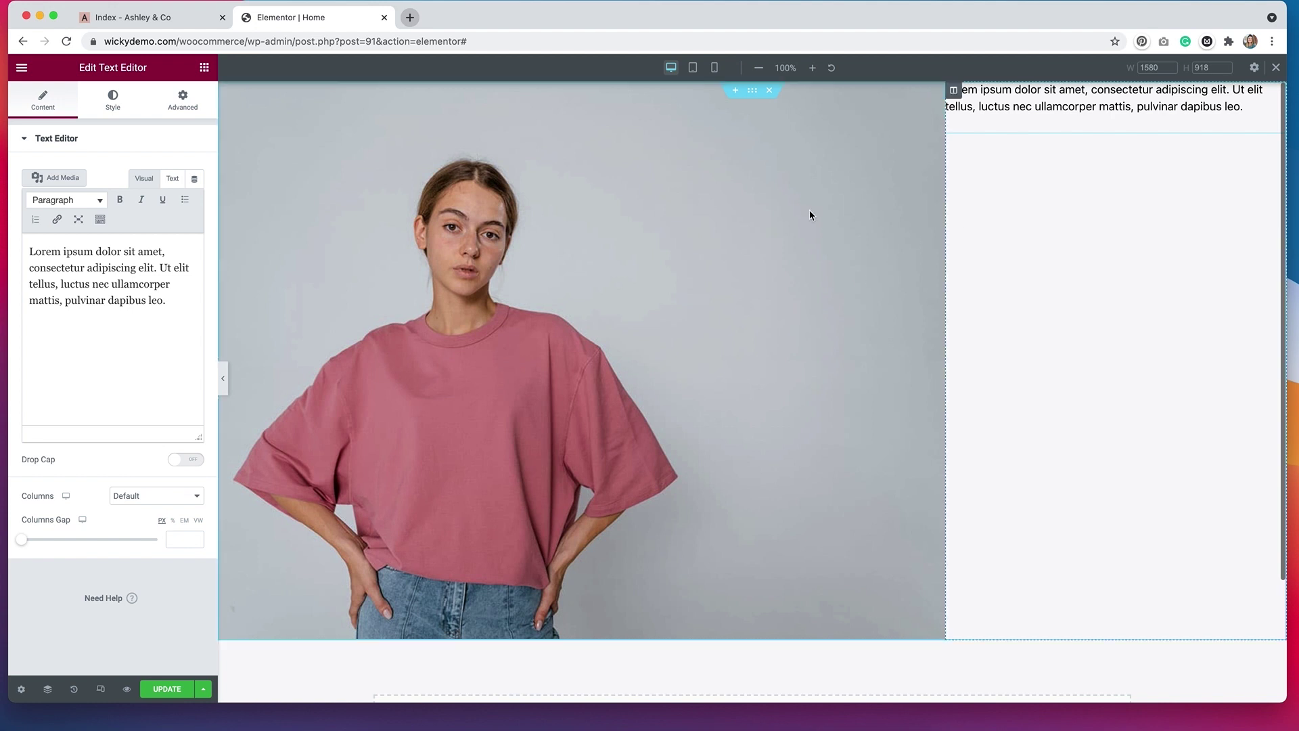
{"action": "left_click", "coordinate": [955, 92]}
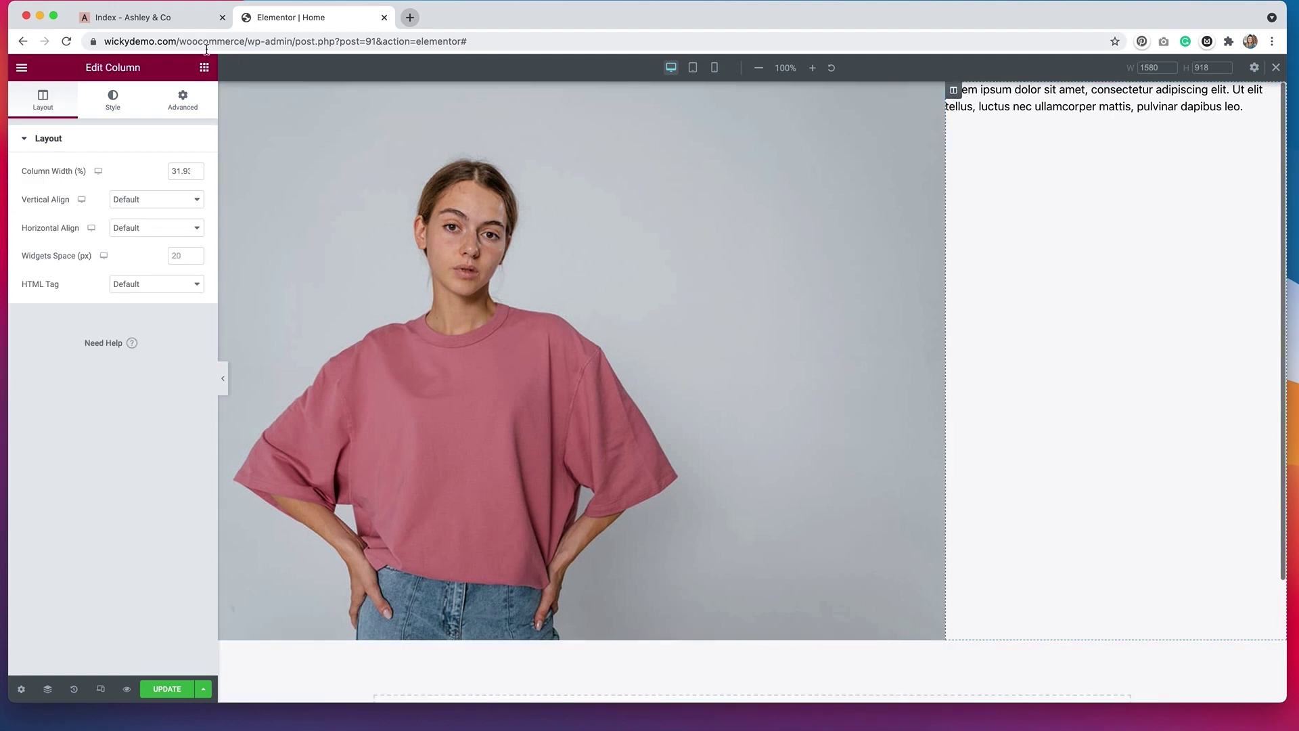
{"action": "left_click", "coordinate": [184, 103]}
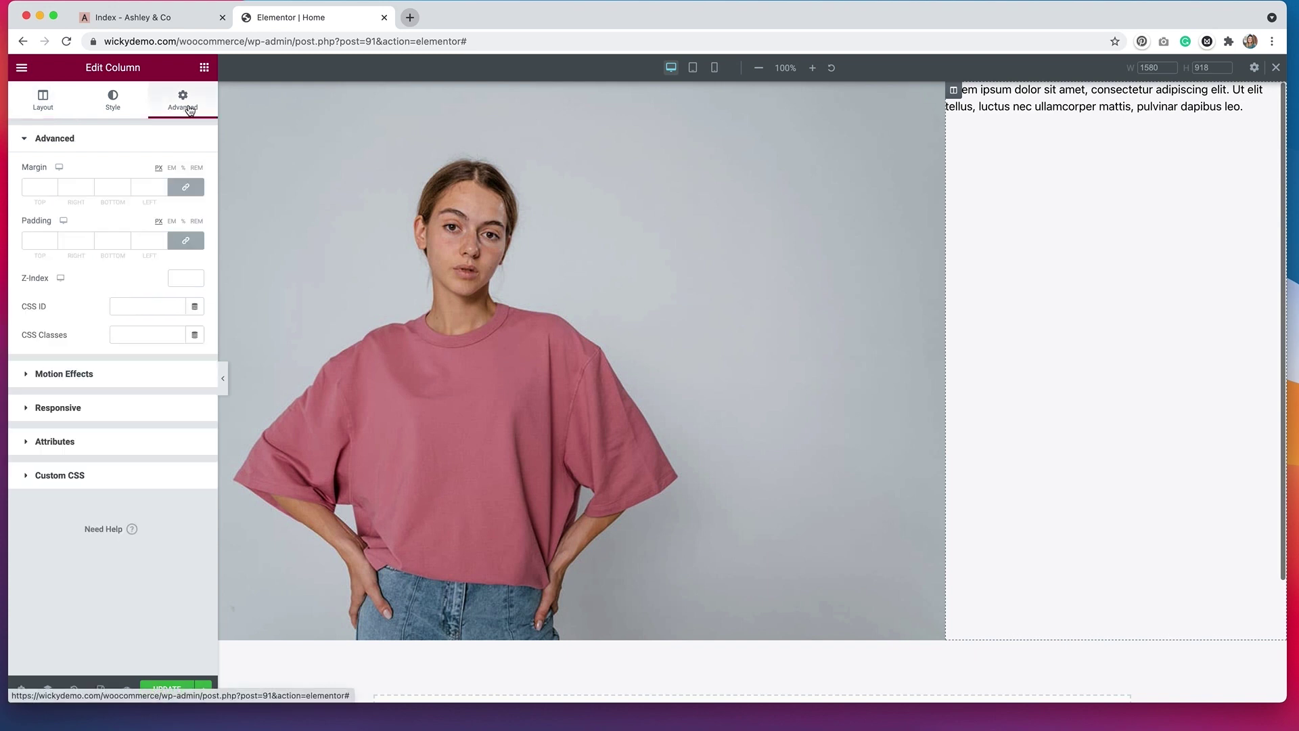
{"action": "left_click", "coordinate": [27, 242]}
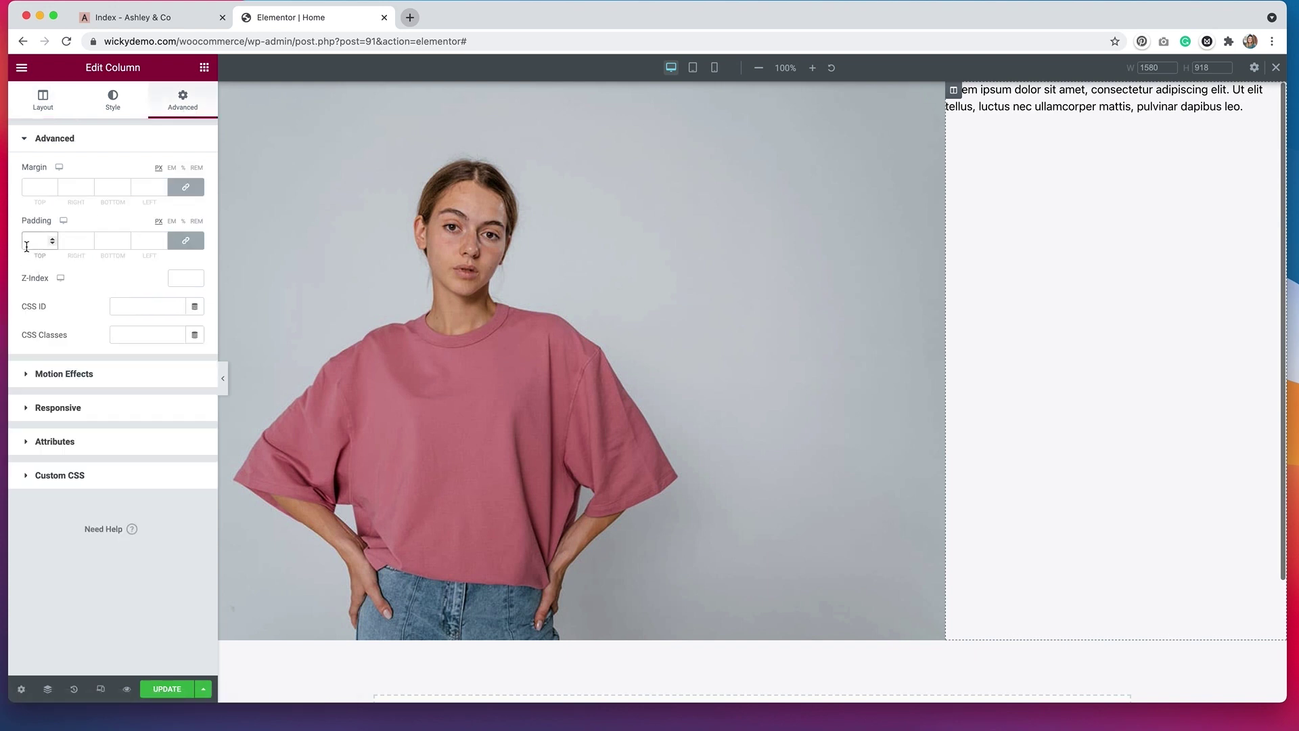
{"action": "type", "text": "60"}
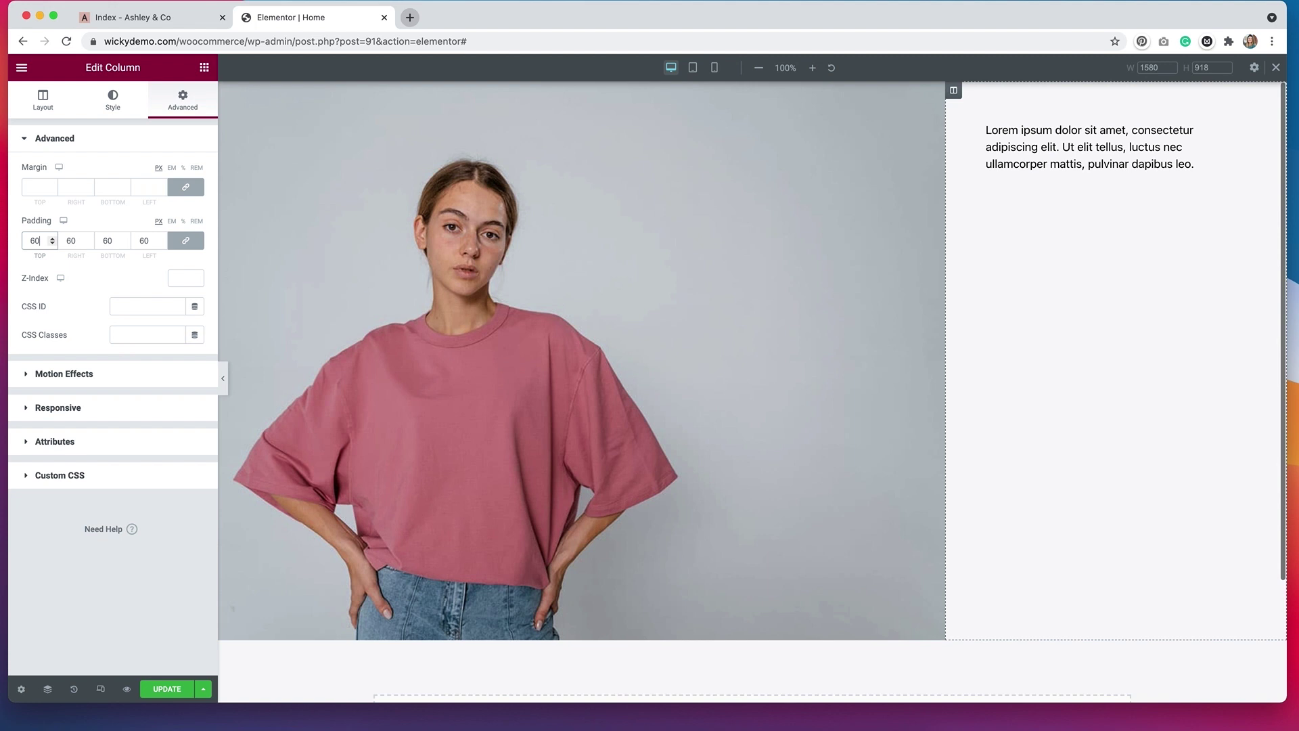
Step: Set the right column's padding to 100 px on each side and 130 px on top
{"action": "left_click", "coordinate": [122, 18]}
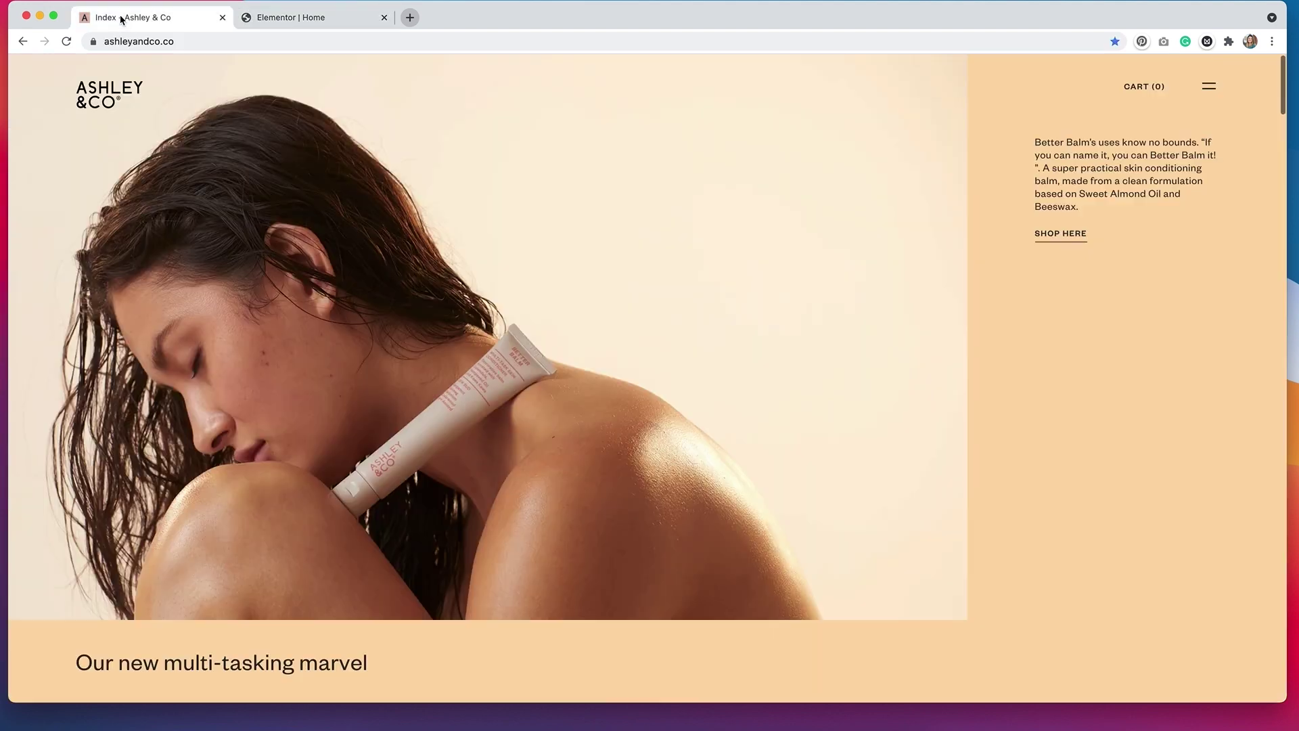
{"action": "left_click", "coordinate": [291, 17]}
{"action": "double_click", "coordinate": [34, 241]}
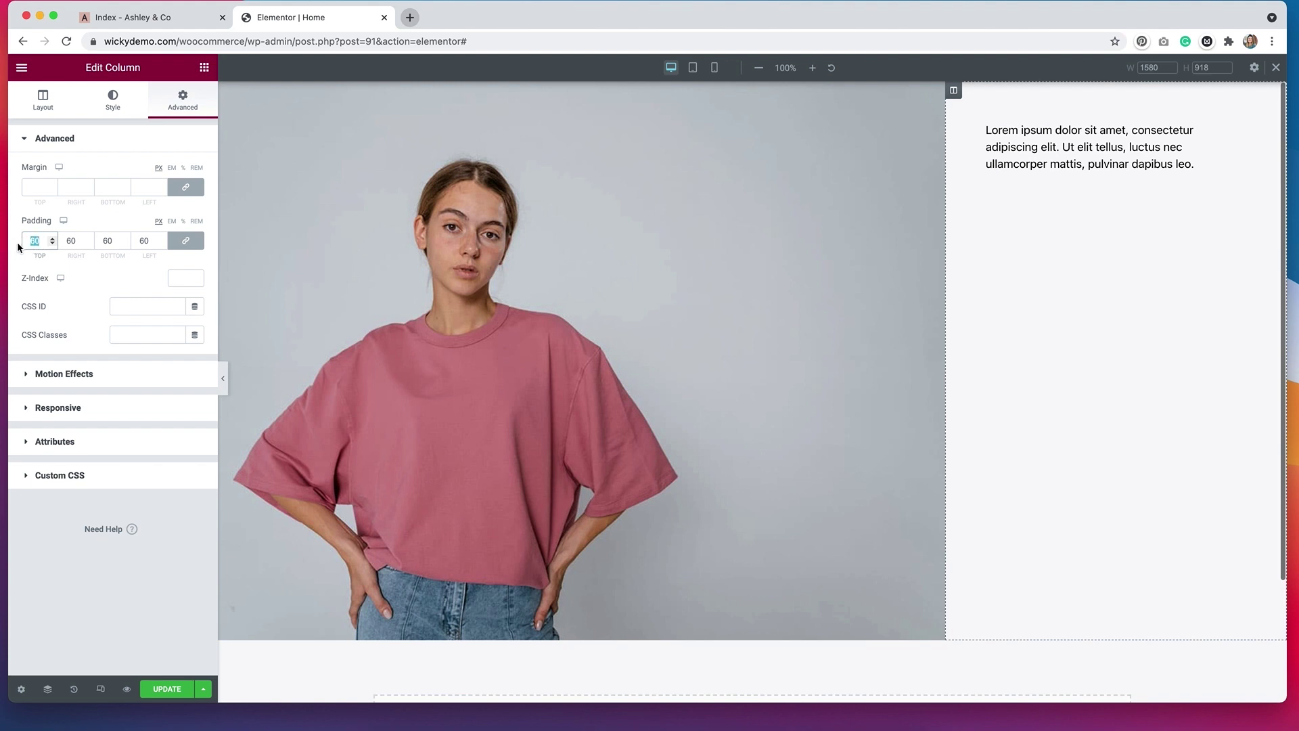
{"action": "type", "text": "100"}
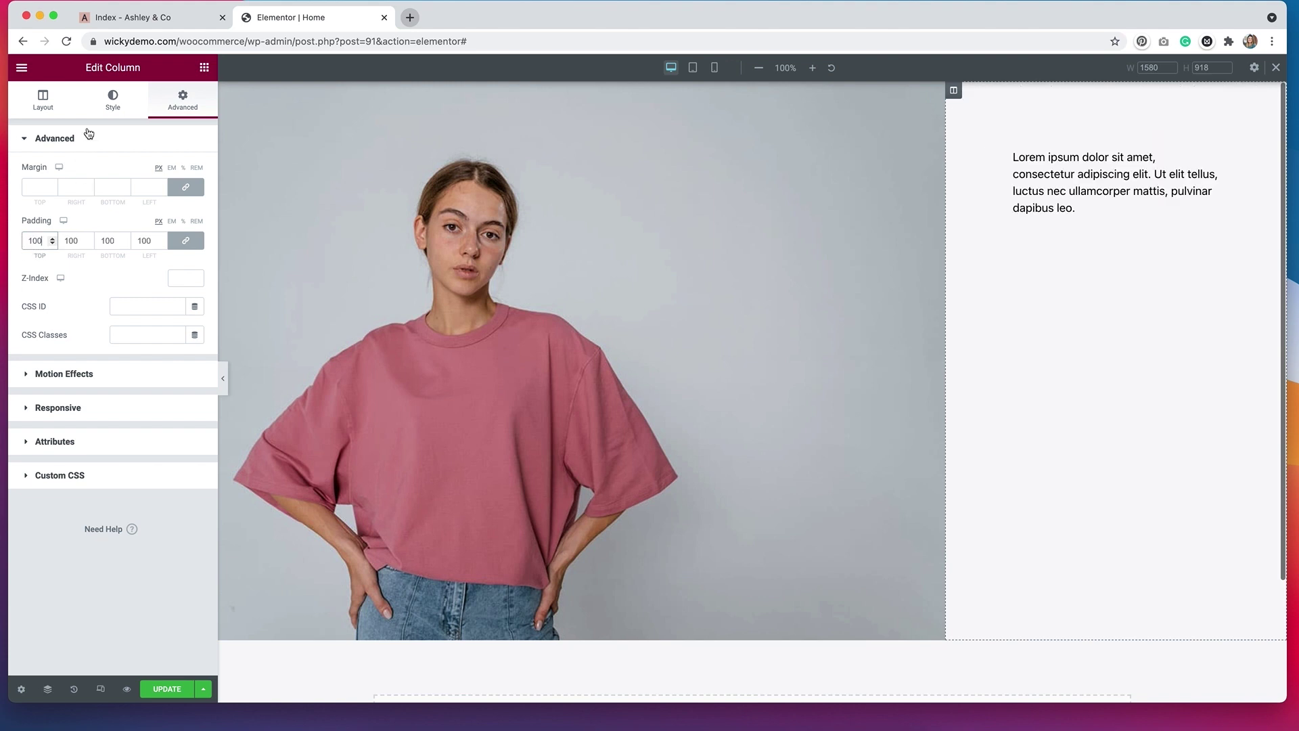
{"action": "left_click", "coordinate": [175, 20]}
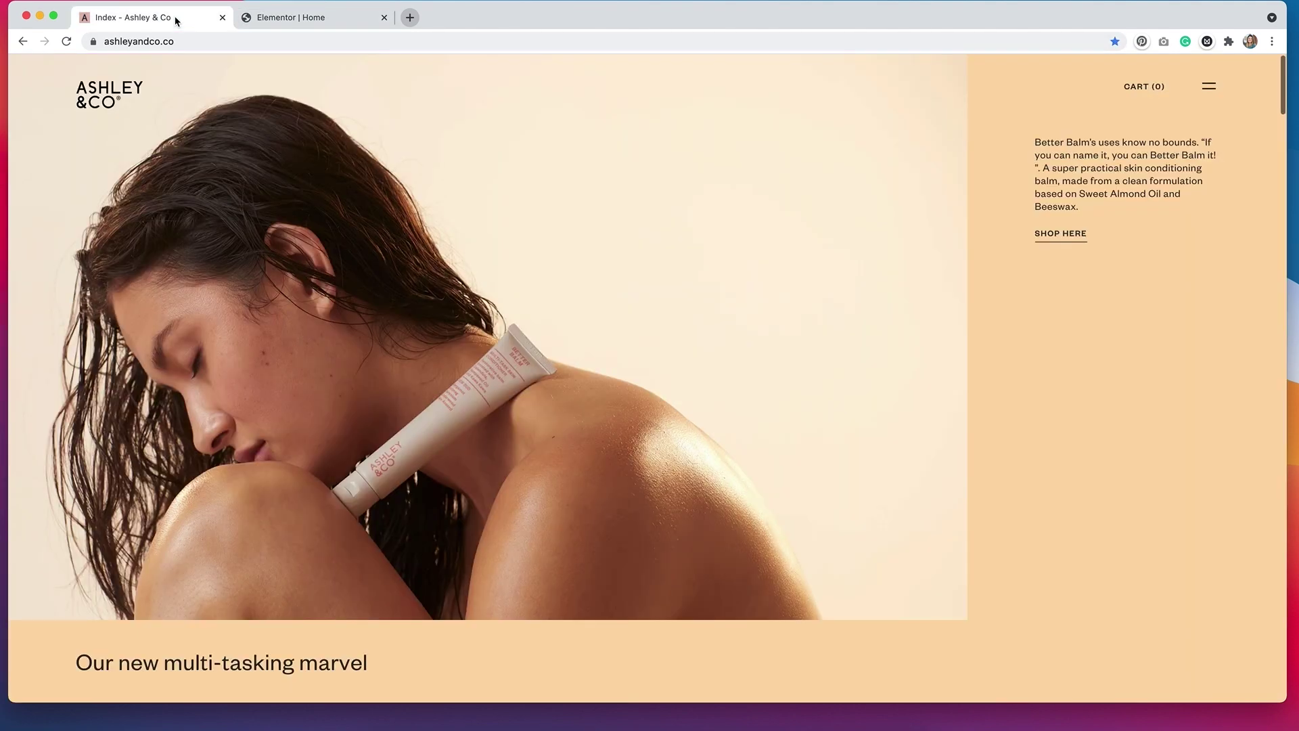
{"action": "left_click", "coordinate": [291, 17]}
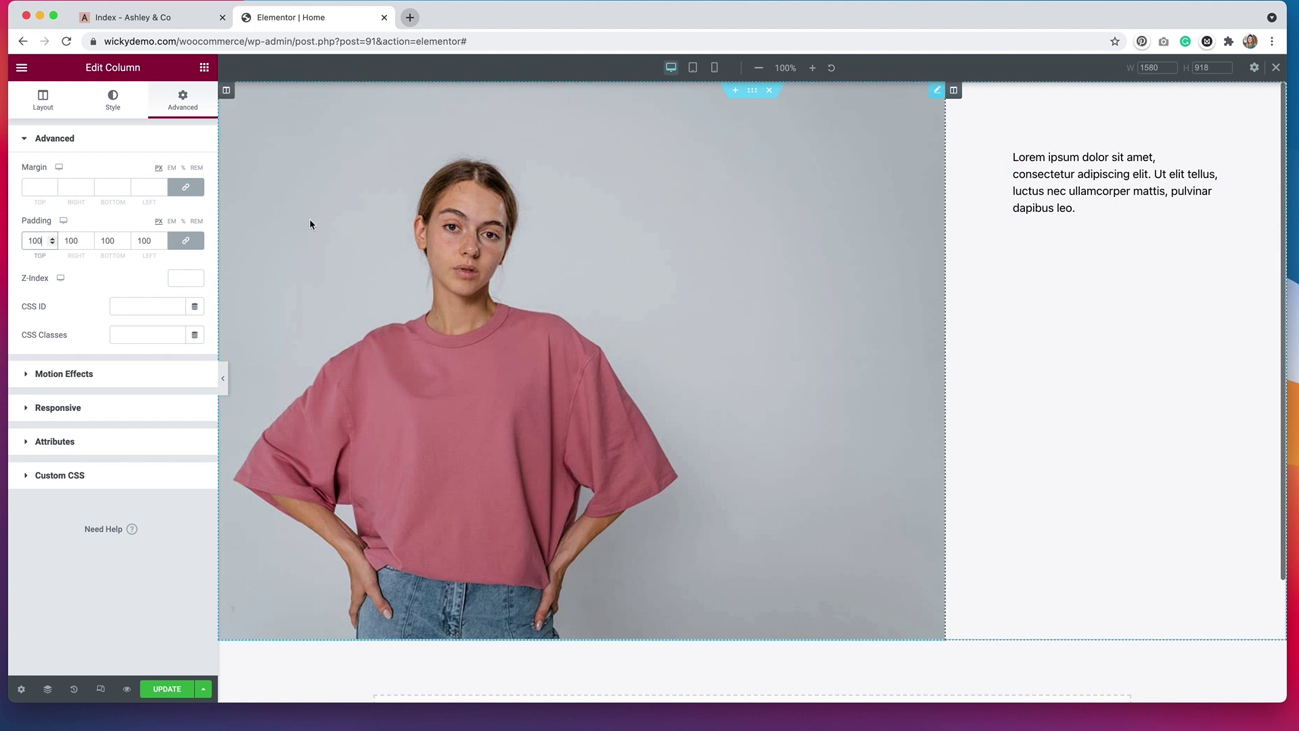
{"action": "left_click", "coordinate": [185, 240]}
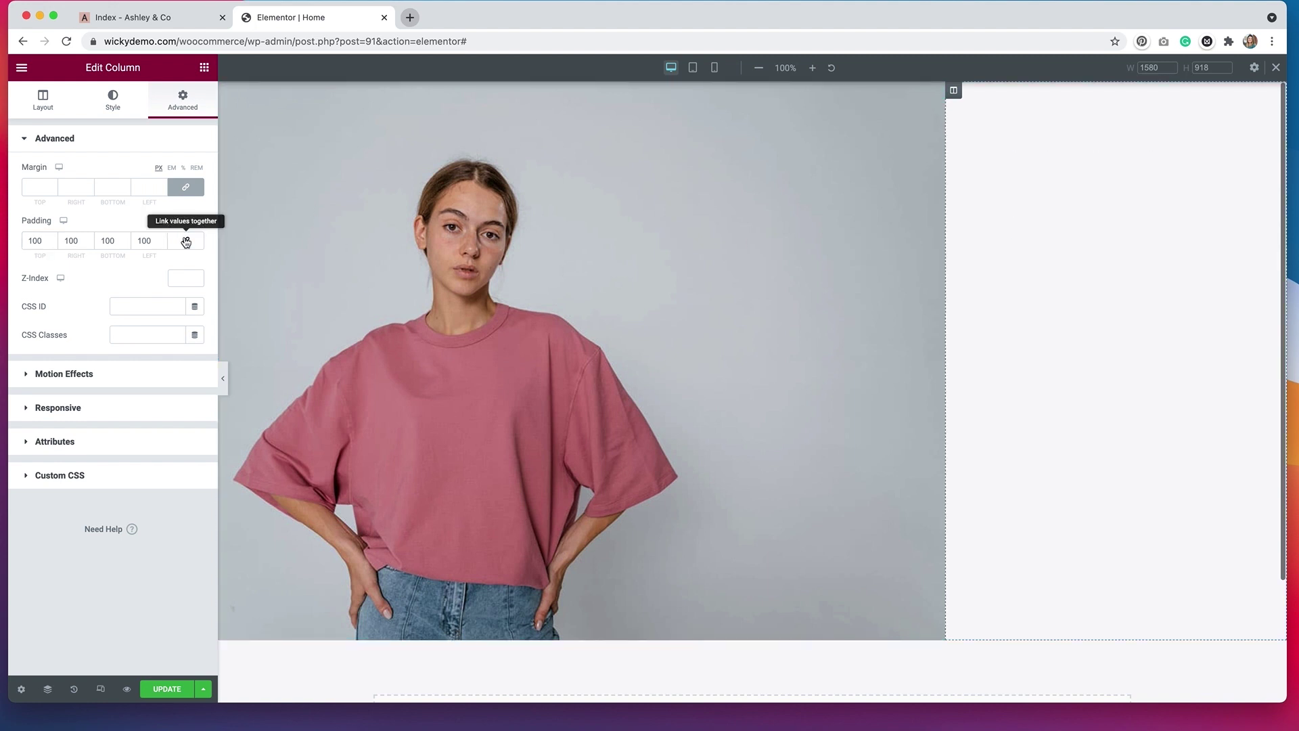
{"action": "left_click", "coordinate": [34, 241]}
{"action": "type", "text": "3"}
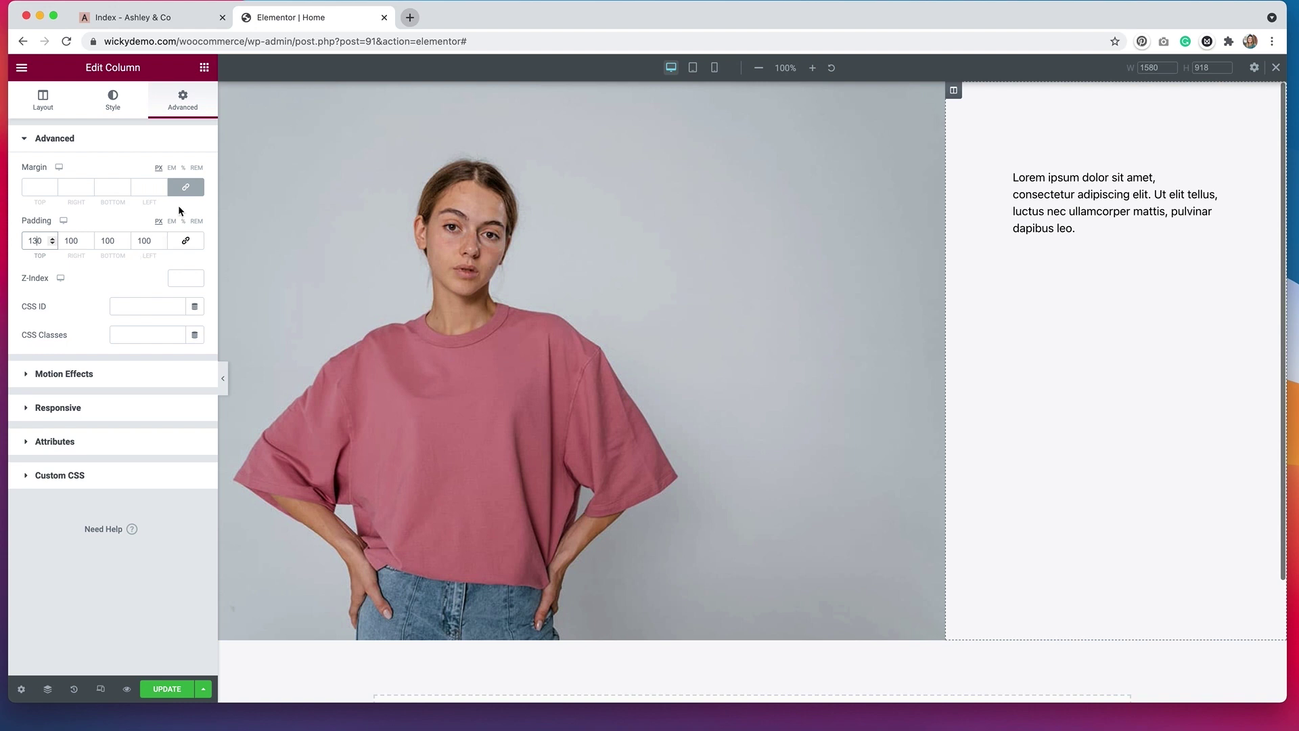
{"action": "left_click", "coordinate": [204, 69]}
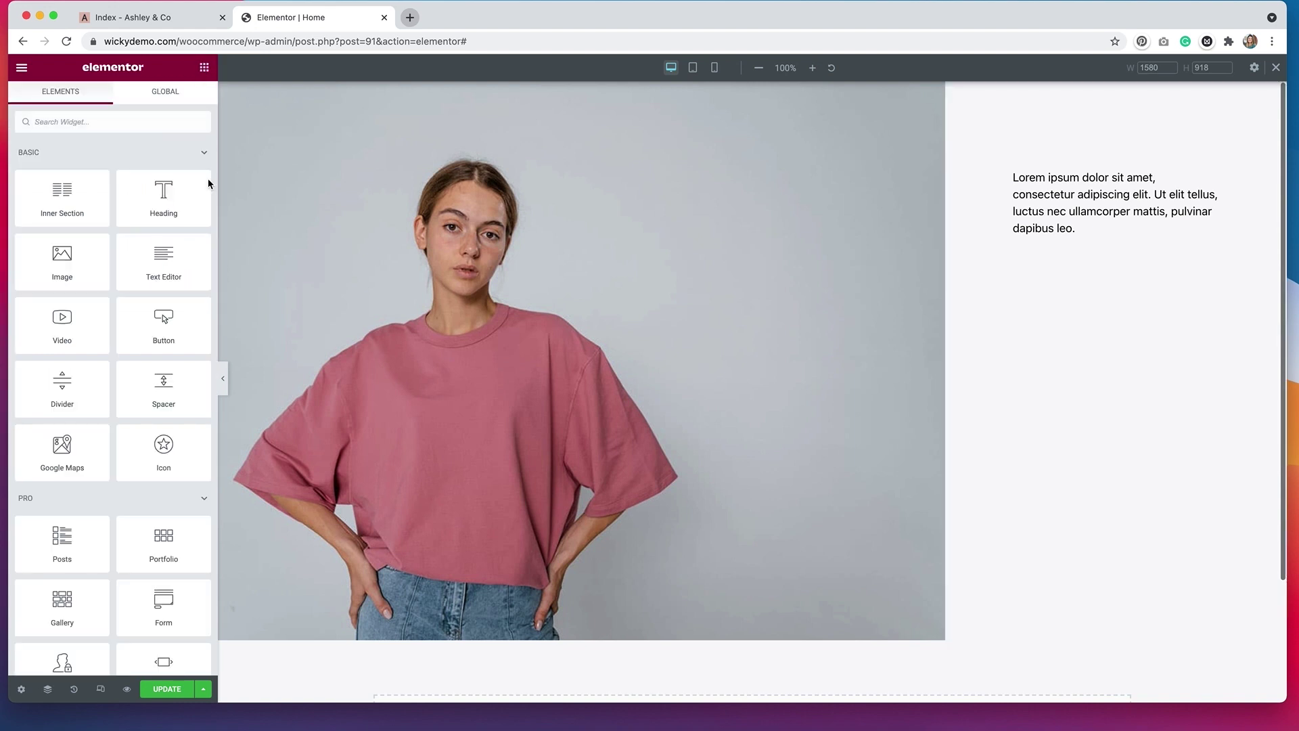
Step: Add a Shop Here button below the paragraph with a transparent background and black text
{"action": "left_click_drag", "start_coordinate": [163, 324], "coordinate": [1098, 225]}
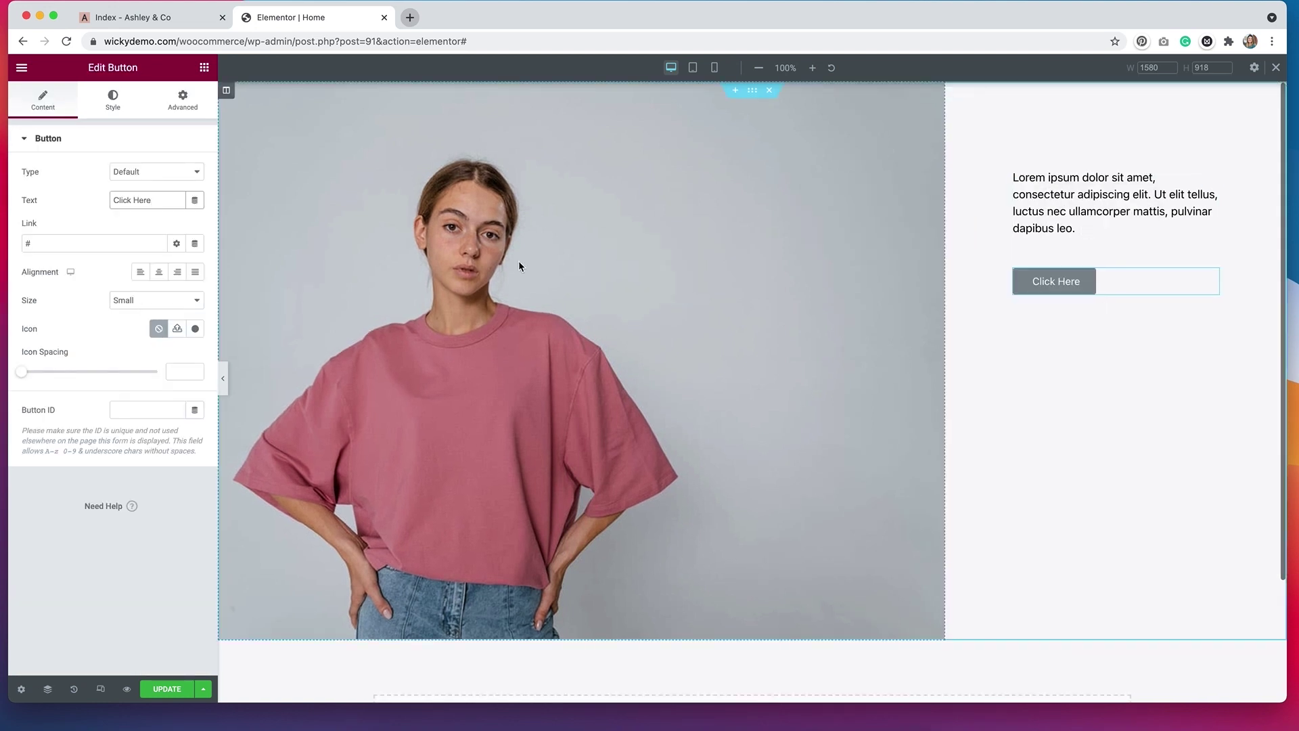
{"action": "double_click", "coordinate": [121, 201]}
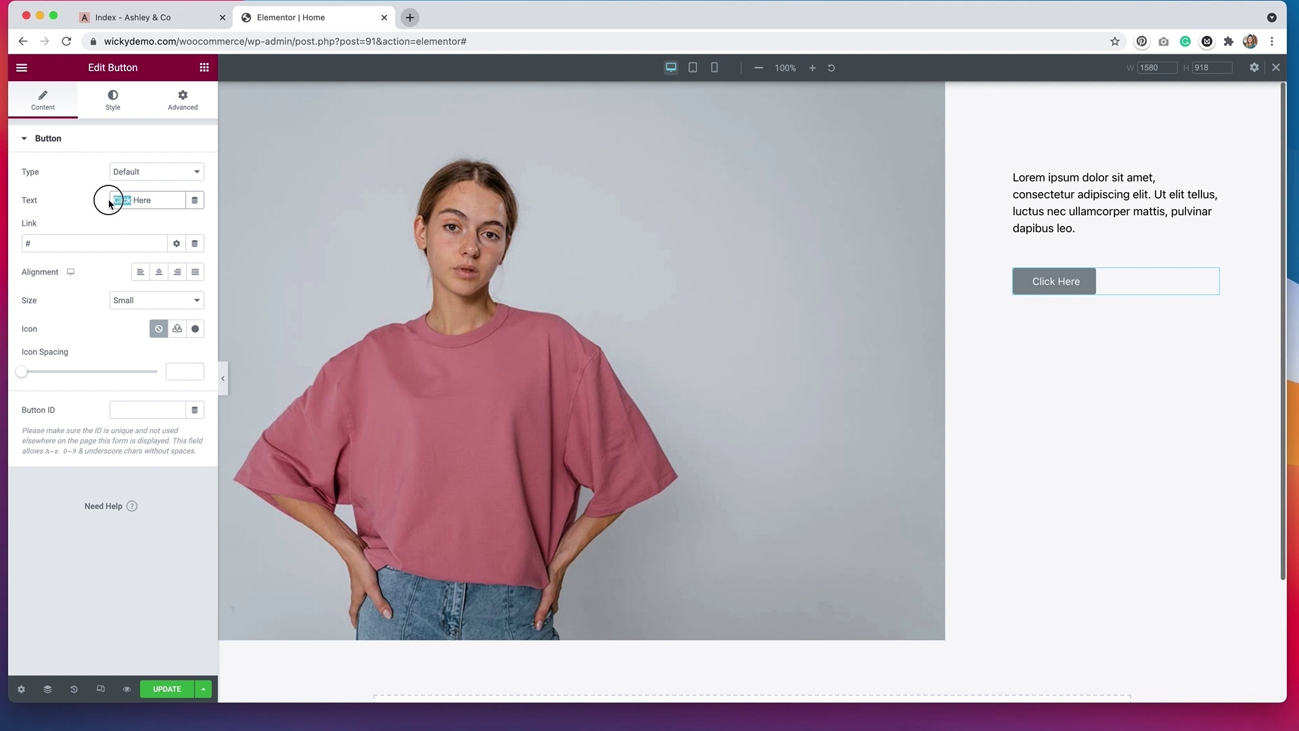
{"action": "type", "text": "Shop"}
{"action": "left_click", "coordinate": [113, 112]}
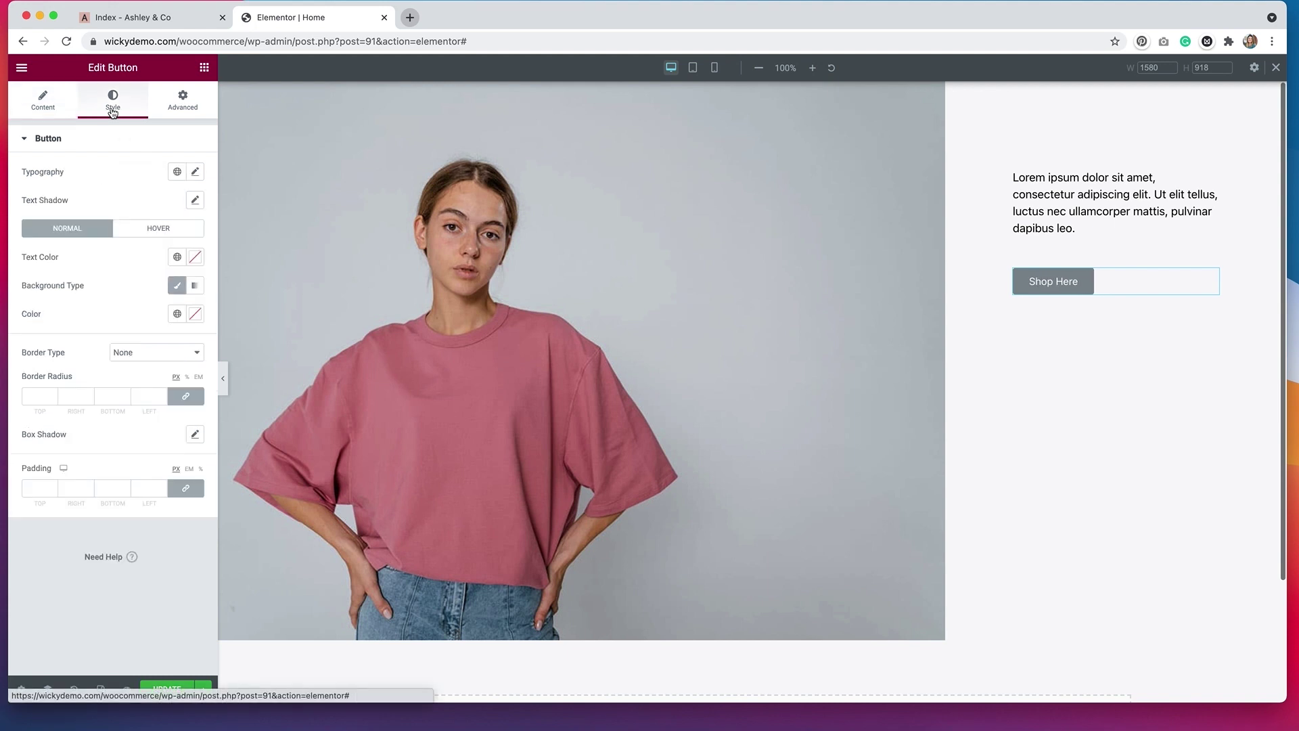
{"action": "left_click", "coordinate": [195, 313]}
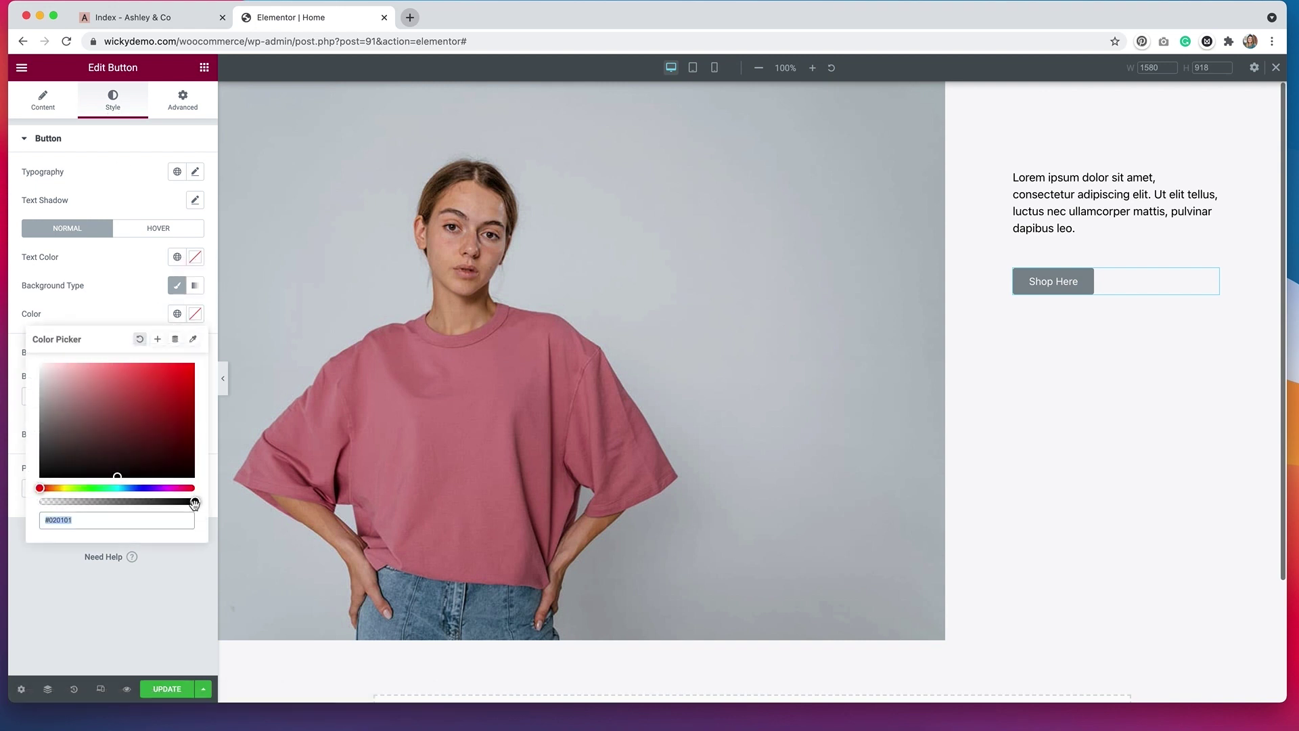
{"action": "left_click_drag", "start_coordinate": [195, 502], "coordinate": [18, 499]}
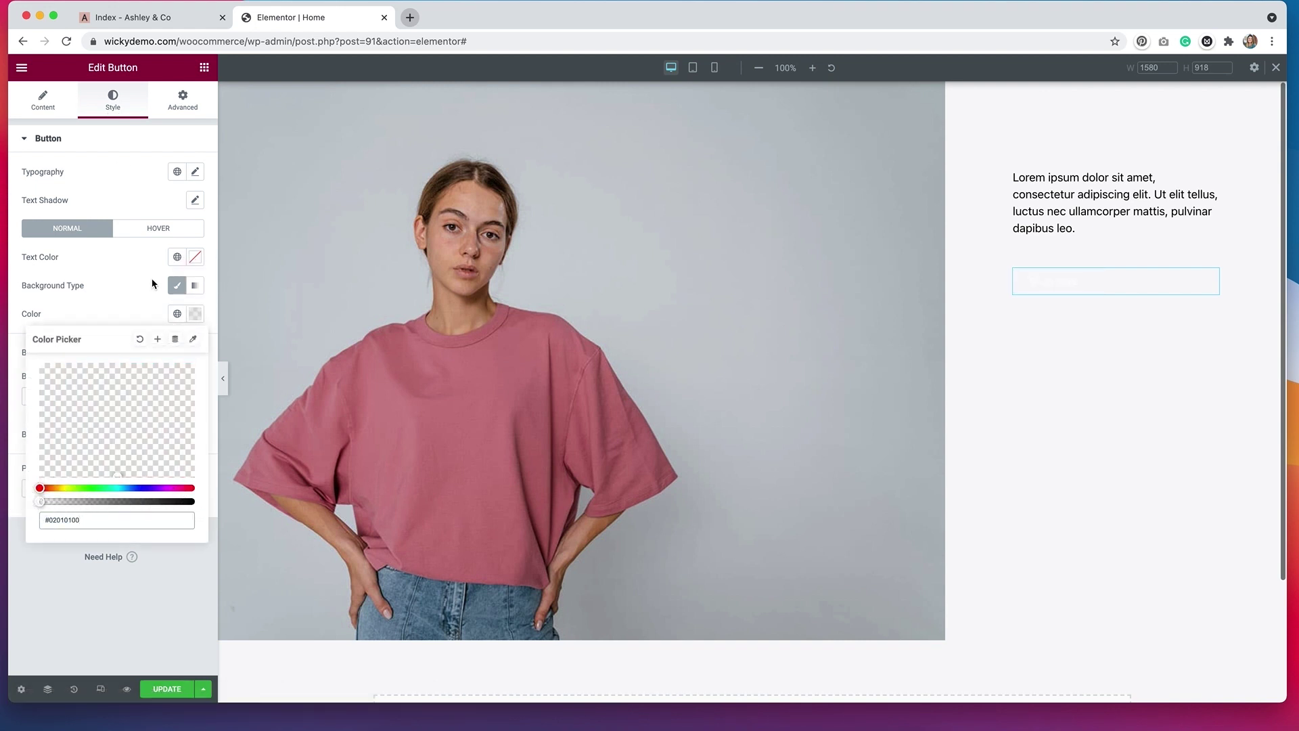
{"action": "left_click", "coordinate": [195, 257]}
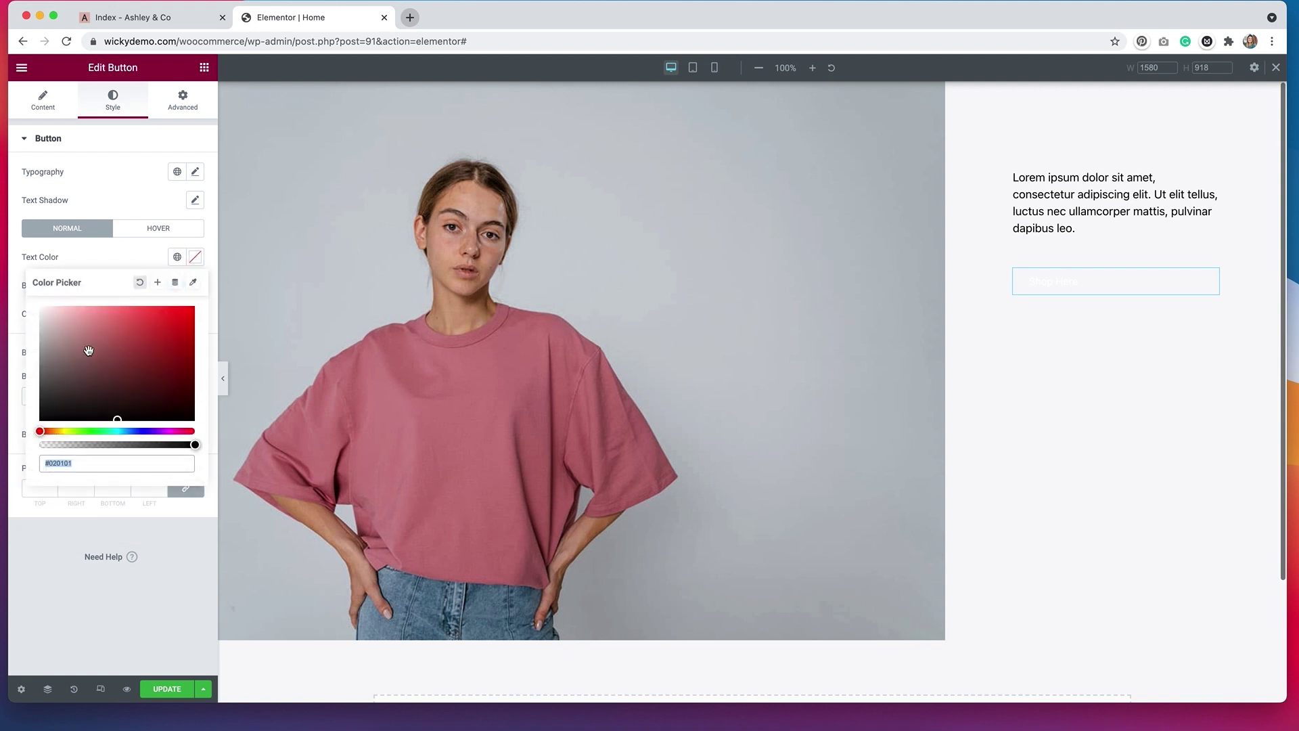
{"action": "left_click_drag", "start_coordinate": [88, 348], "coordinate": [15, 439]}
{"action": "left_click", "coordinate": [99, 256]}
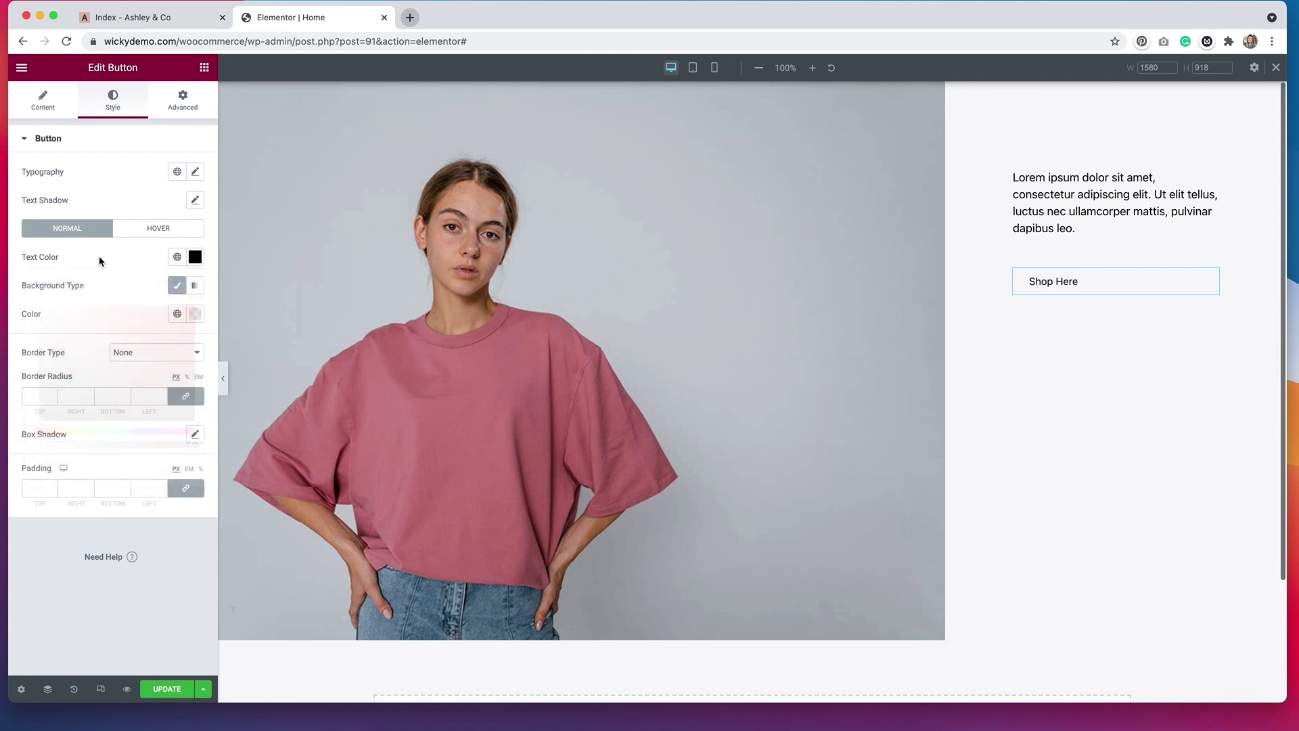
Step: Give the button a solid 1 px bottom-only border, 0 radius and 5 px bottom padding
{"action": "left_click", "coordinate": [132, 352]}
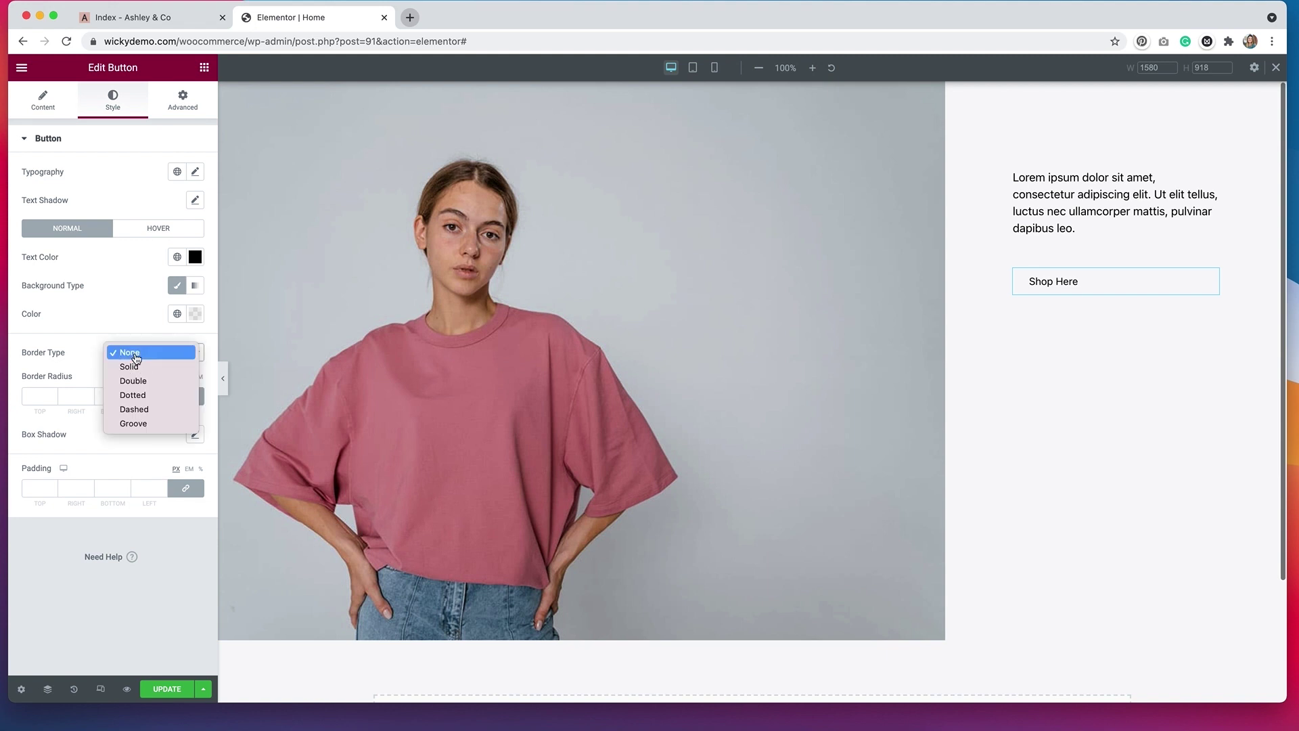
{"action": "left_click", "coordinate": [132, 366]}
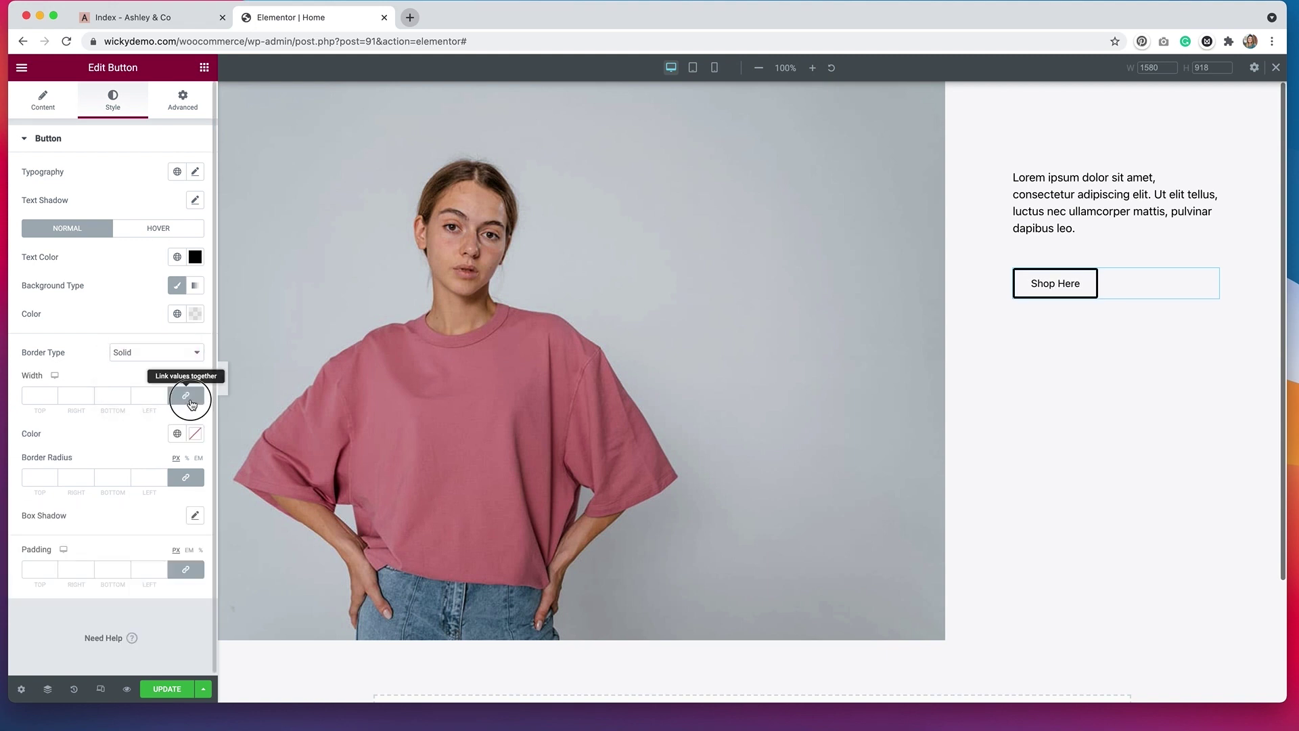
{"action": "left_click", "coordinate": [187, 400]}
{"action": "left_click", "coordinate": [126, 394]}
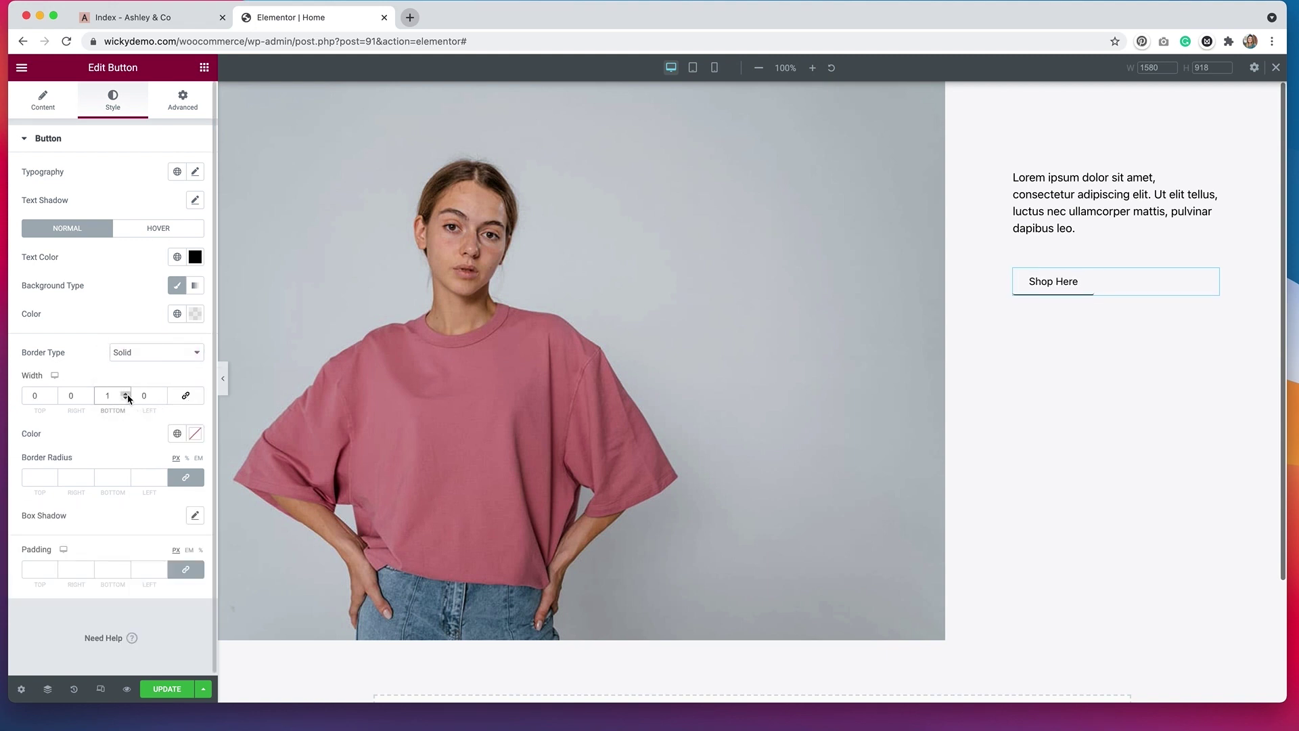
{"action": "left_click", "coordinate": [40, 477]}
{"action": "type", "text": "0"}
{"action": "left_click", "coordinate": [35, 571]}
{"action": "type", "text": "0"}
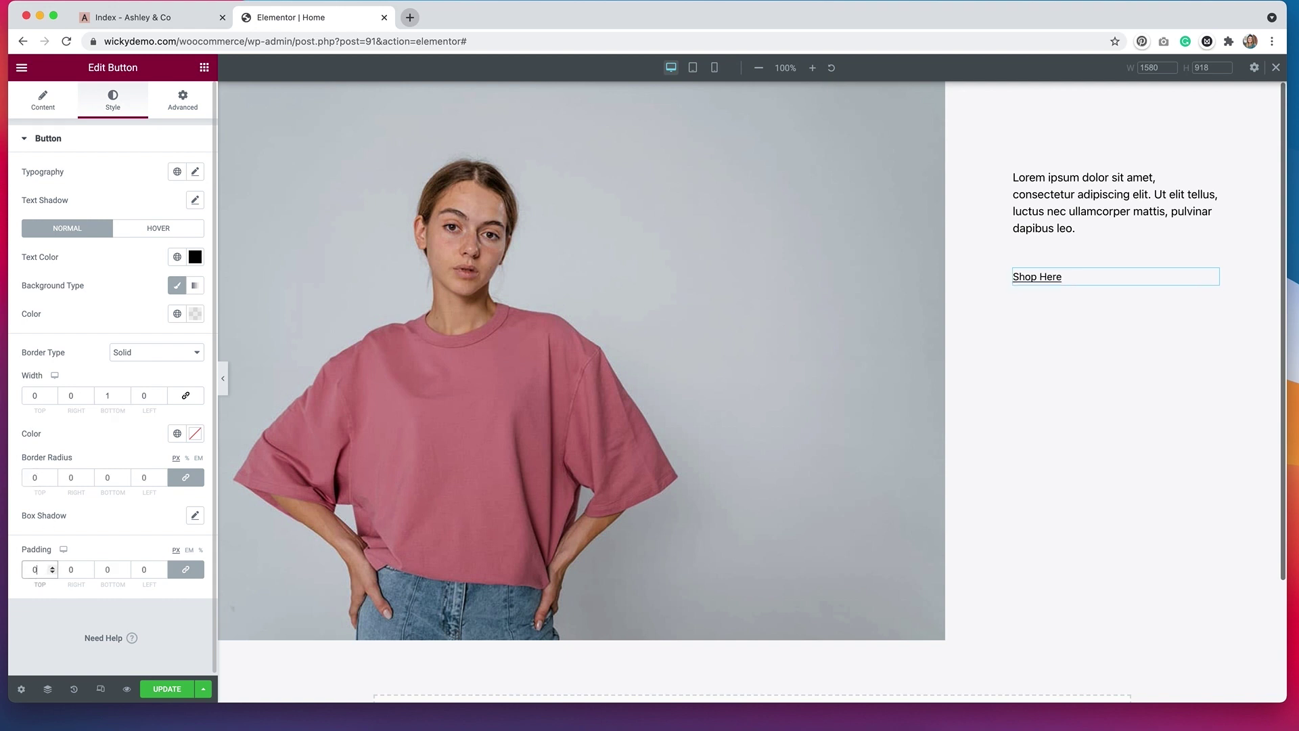
{"action": "left_click", "coordinate": [187, 573]}
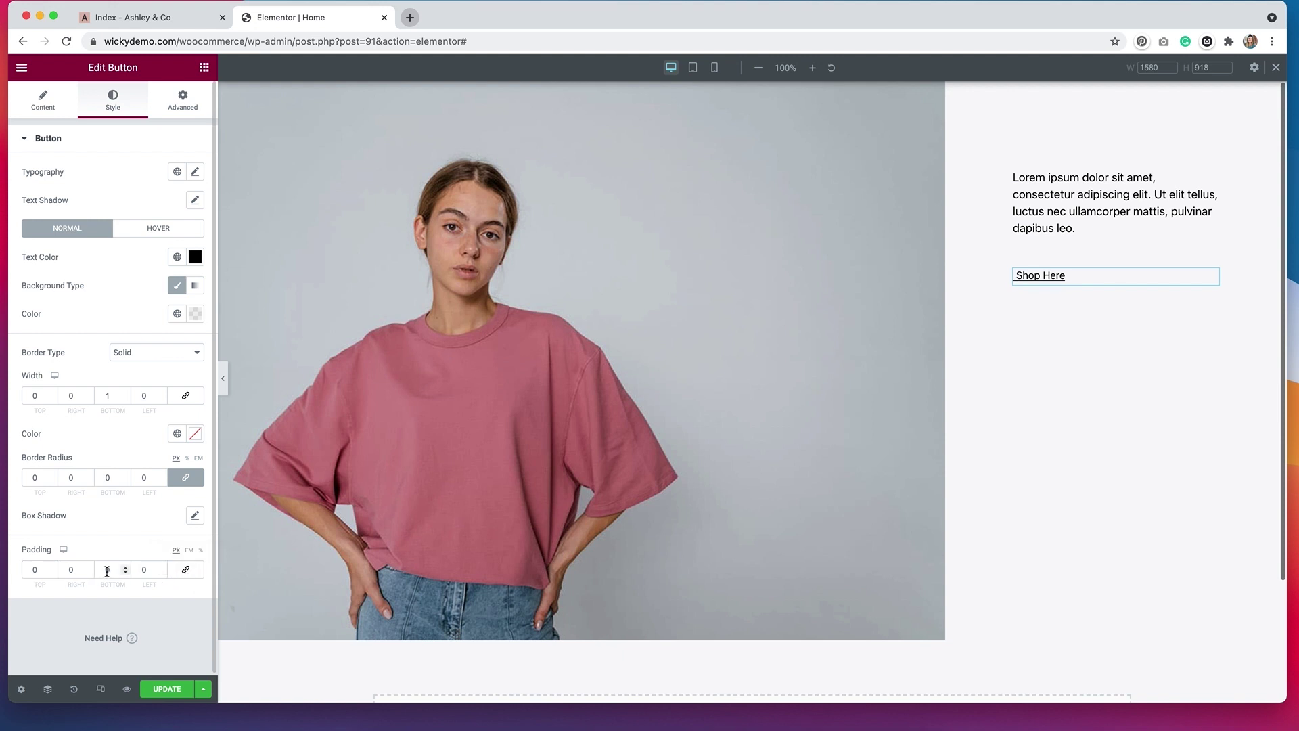
{"action": "double_click", "coordinate": [107, 572]}
{"action": "type", "text": "5"}
Step: Set the button's hover text colour and border colour to grey #8F8F8F
{"action": "left_click", "coordinate": [142, 230]}
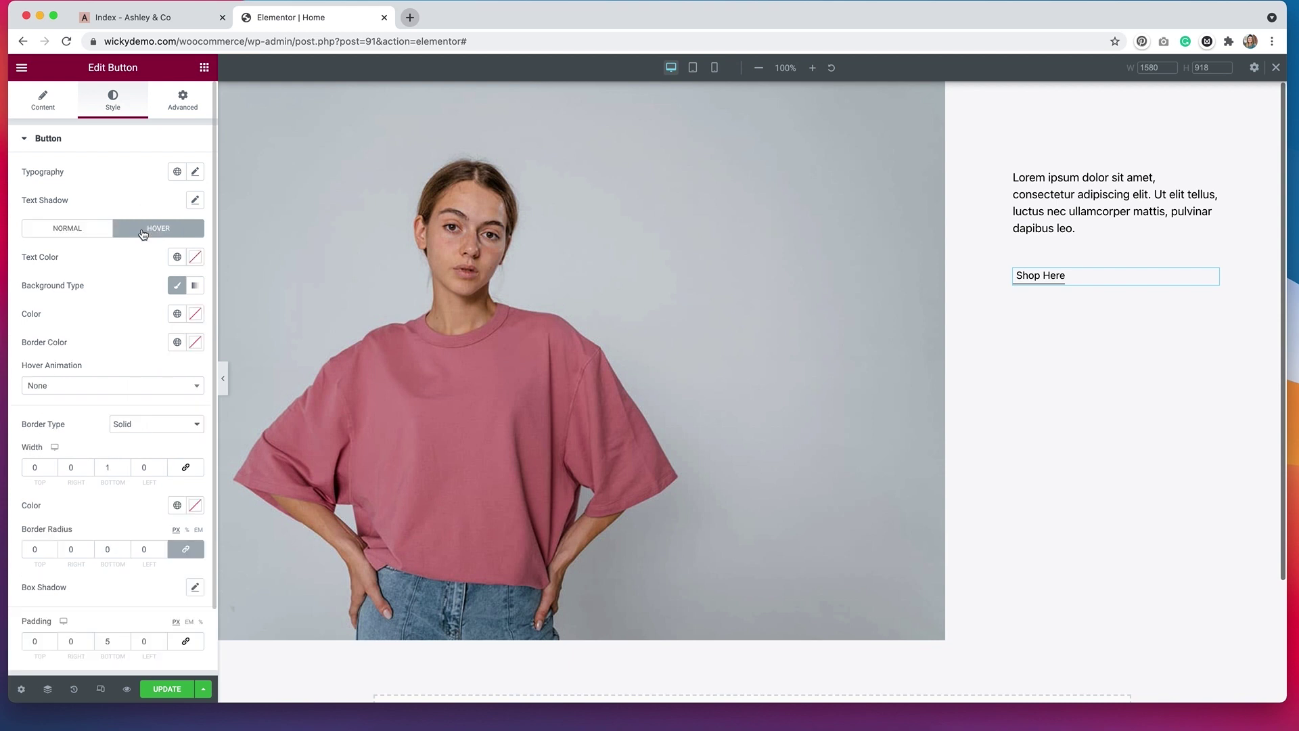
{"action": "left_click", "coordinate": [195, 257]}
{"action": "left_click_drag", "start_coordinate": [96, 354], "coordinate": [26, 361]}
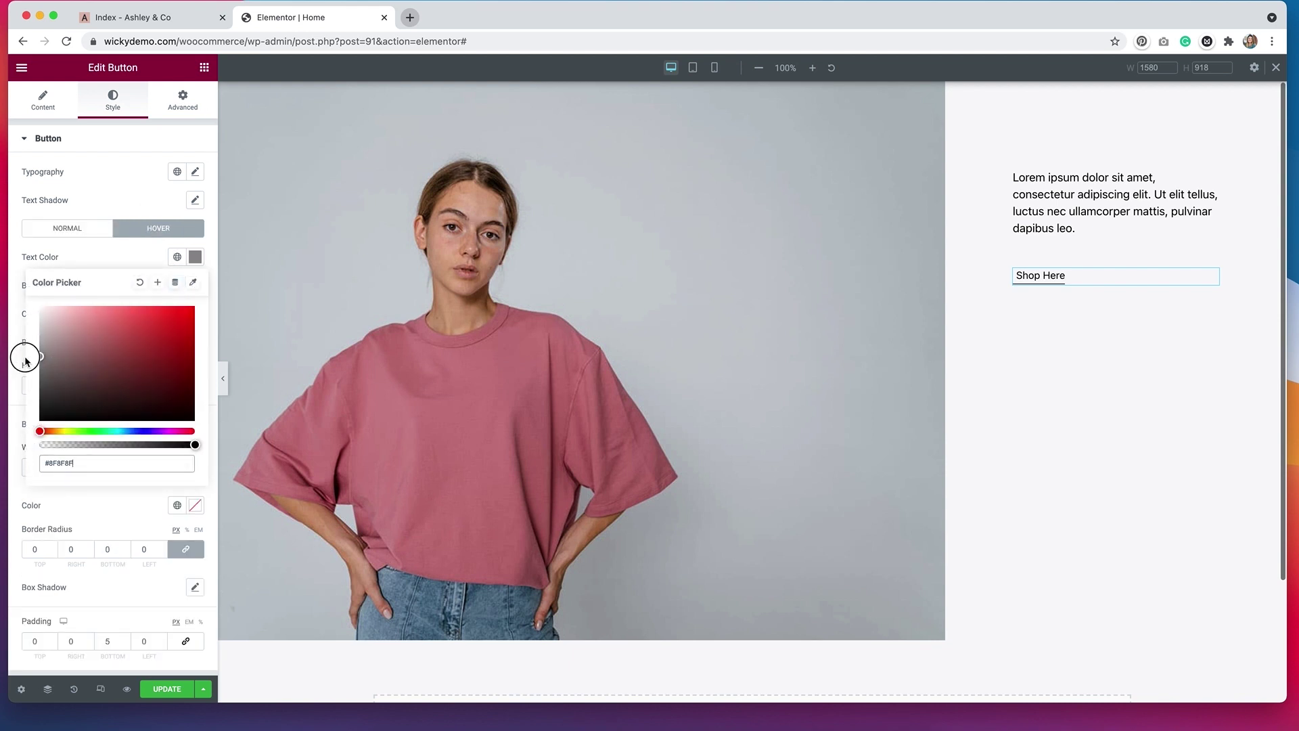
{"action": "left_click", "coordinate": [91, 254]}
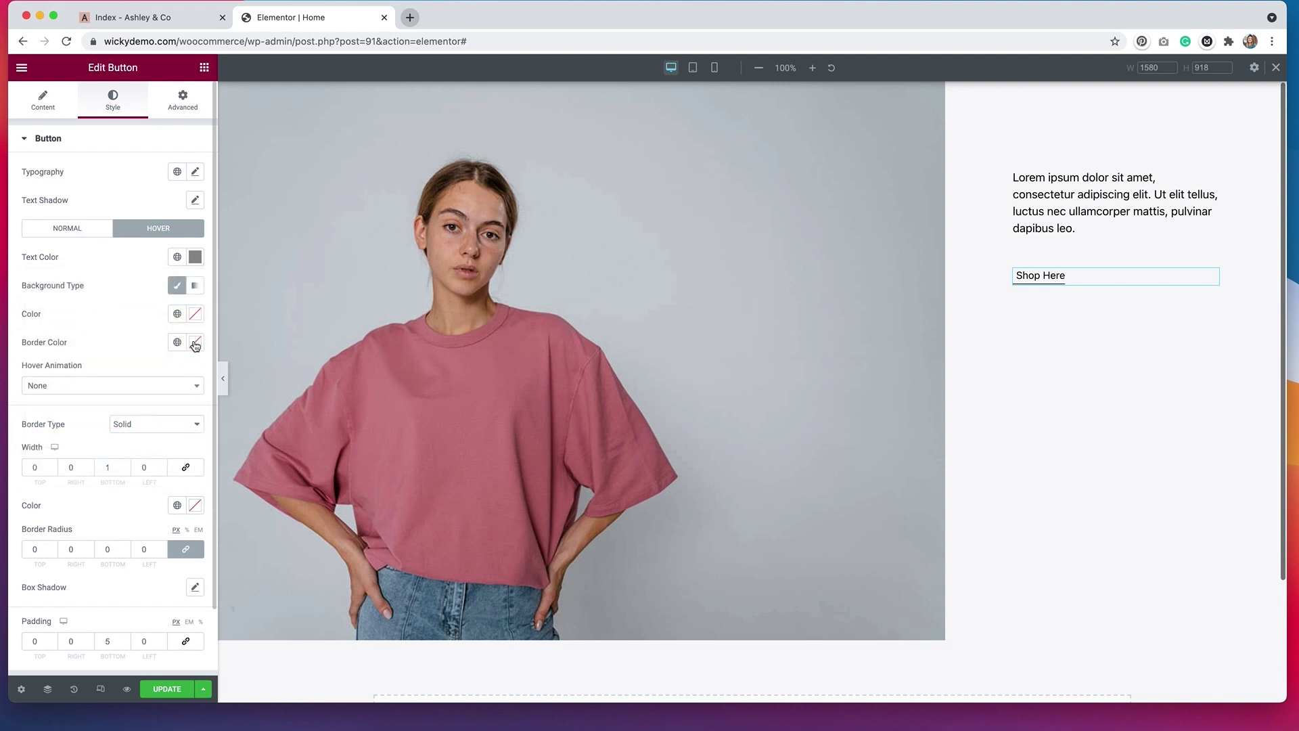
{"action": "left_click", "coordinate": [195, 258]}
{"action": "key", "text": "ctrl+c"}
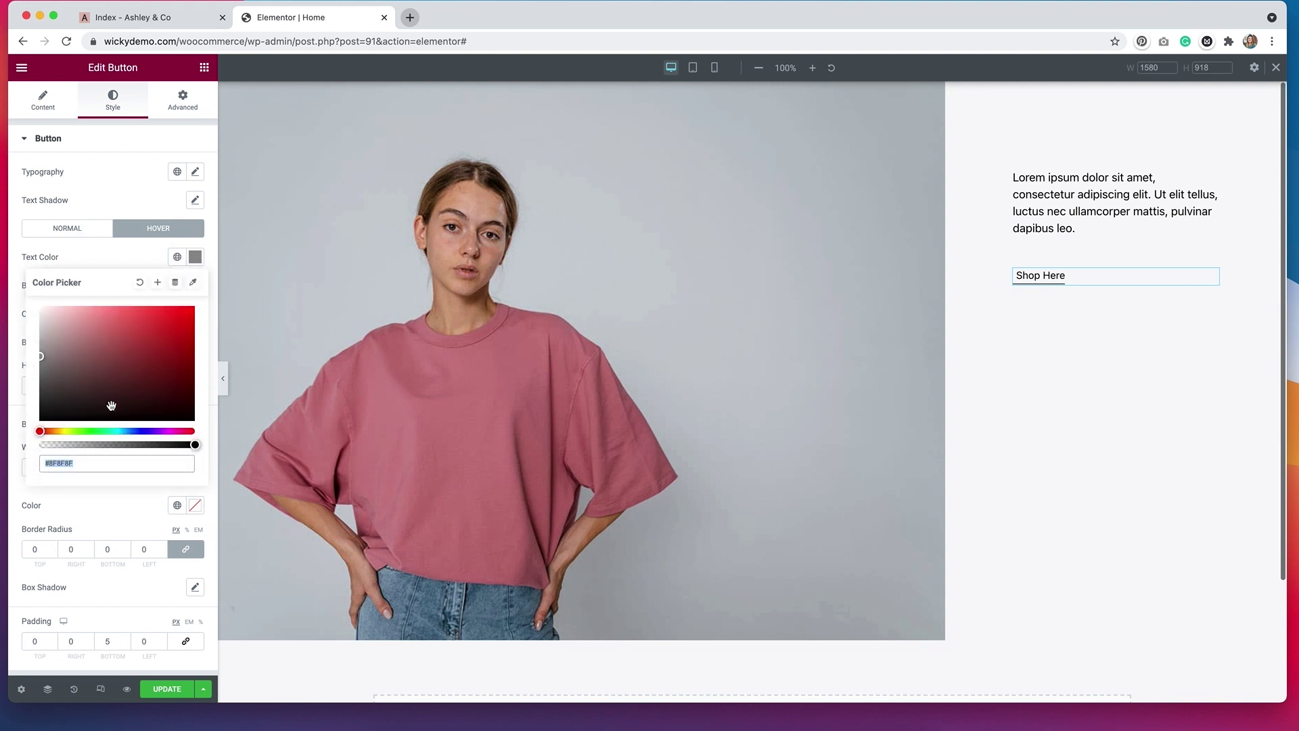
{"action": "left_click", "coordinate": [214, 406]}
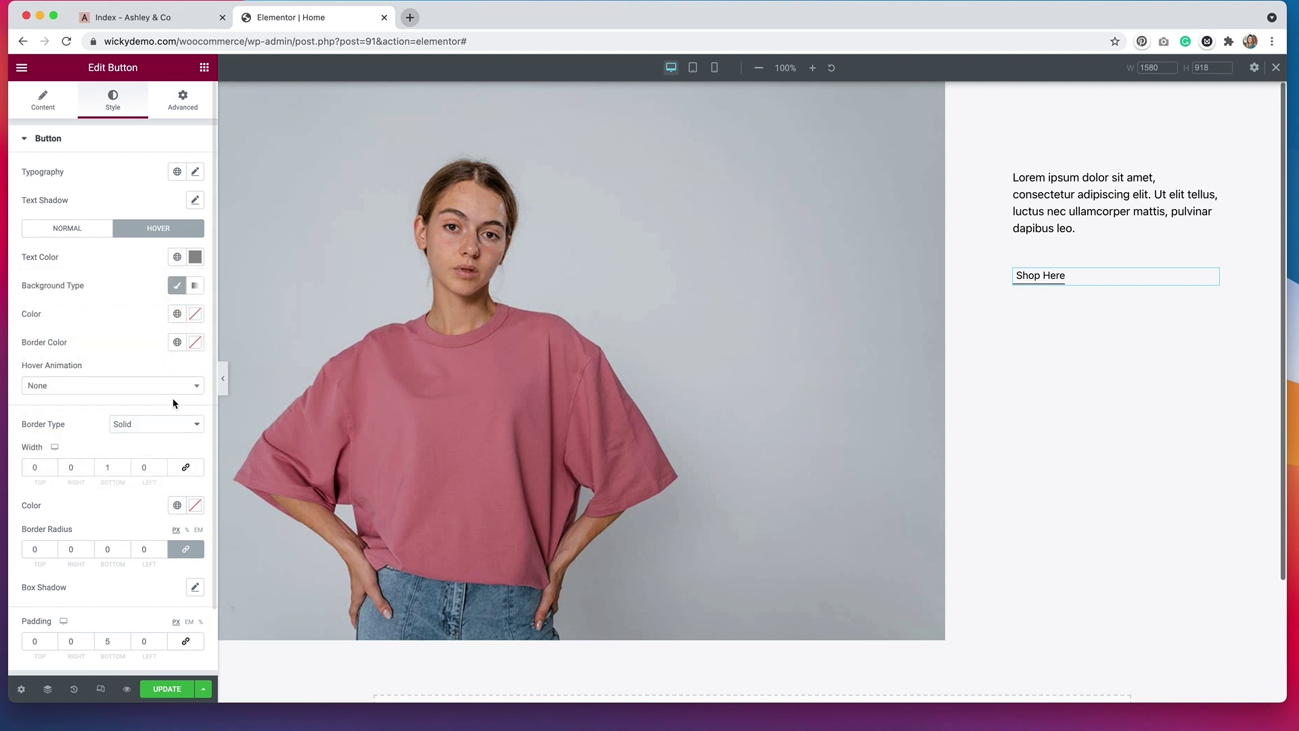
{"action": "left_click", "coordinate": [195, 343]}
{"action": "key", "text": "ctrl+v"}
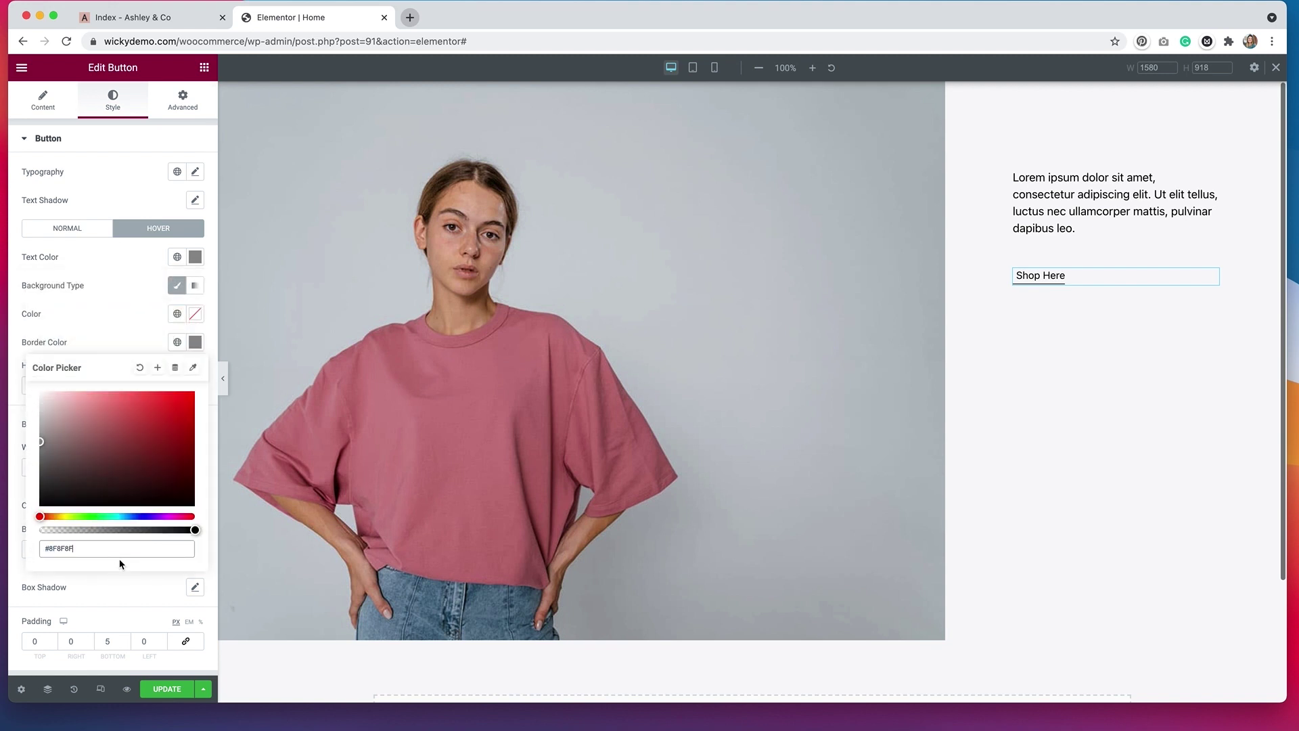
{"action": "left_click", "coordinate": [88, 229]}
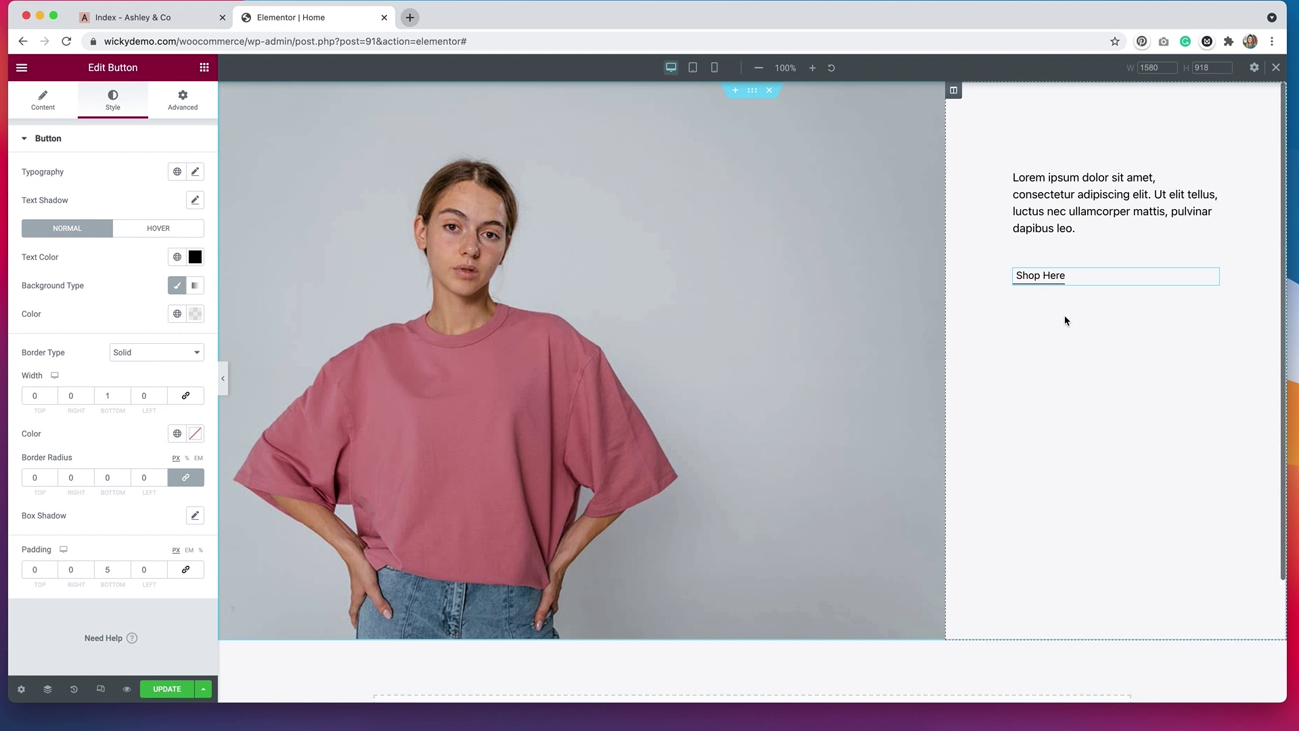
{"action": "left_click", "coordinate": [955, 92]}
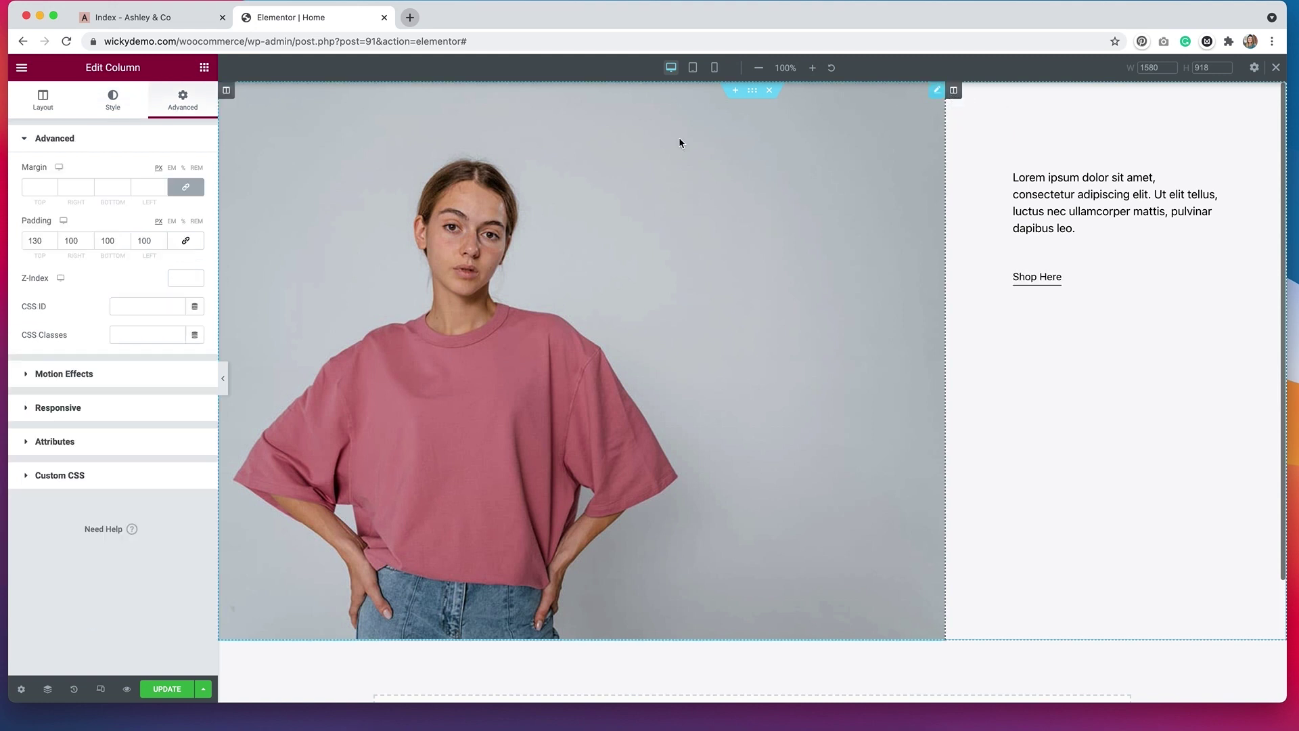
Step: Give the right column a classic background colour, tuning it to #C5CCCE
{"action": "left_click", "coordinate": [115, 107]}
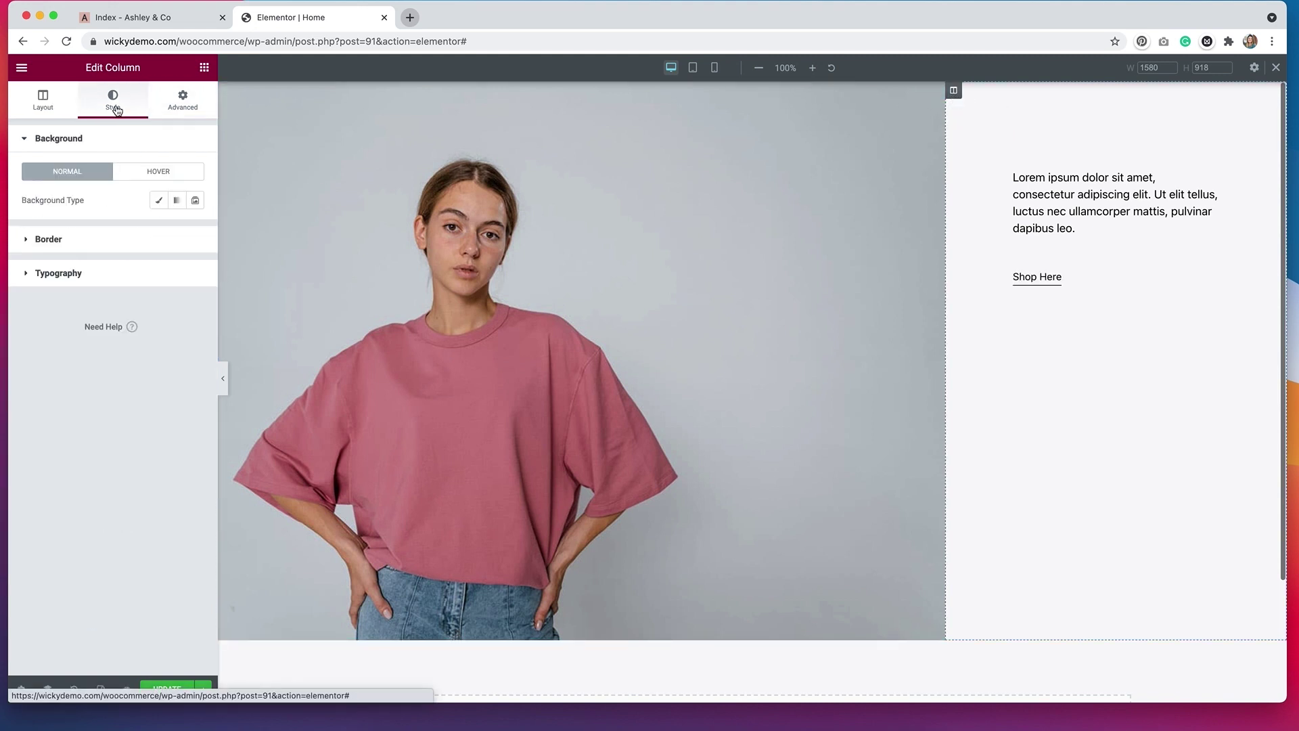
{"action": "left_click", "coordinate": [159, 200]}
{"action": "left_click", "coordinate": [195, 229]}
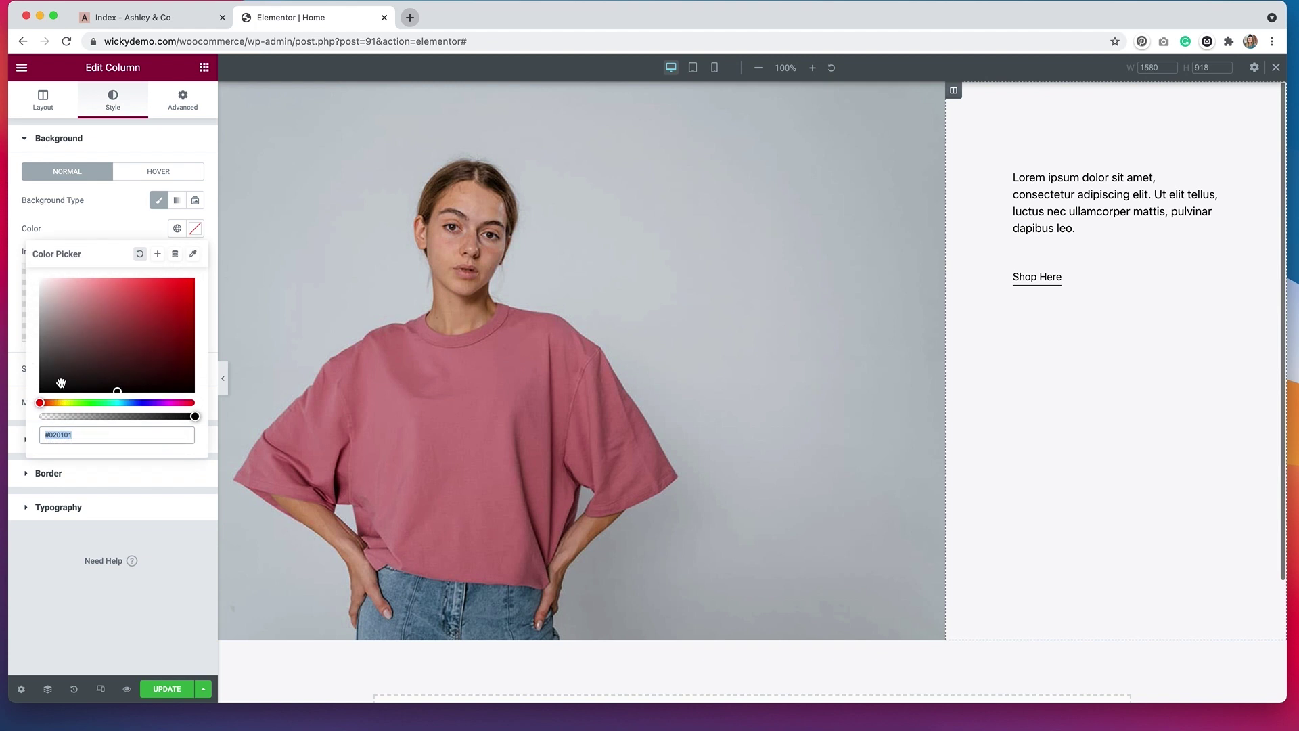
{"action": "left_click", "coordinate": [42, 299]}
{"action": "left_click_drag", "start_coordinate": [41, 300], "coordinate": [29, 306]}
{"action": "left_click", "coordinate": [124, 403]}
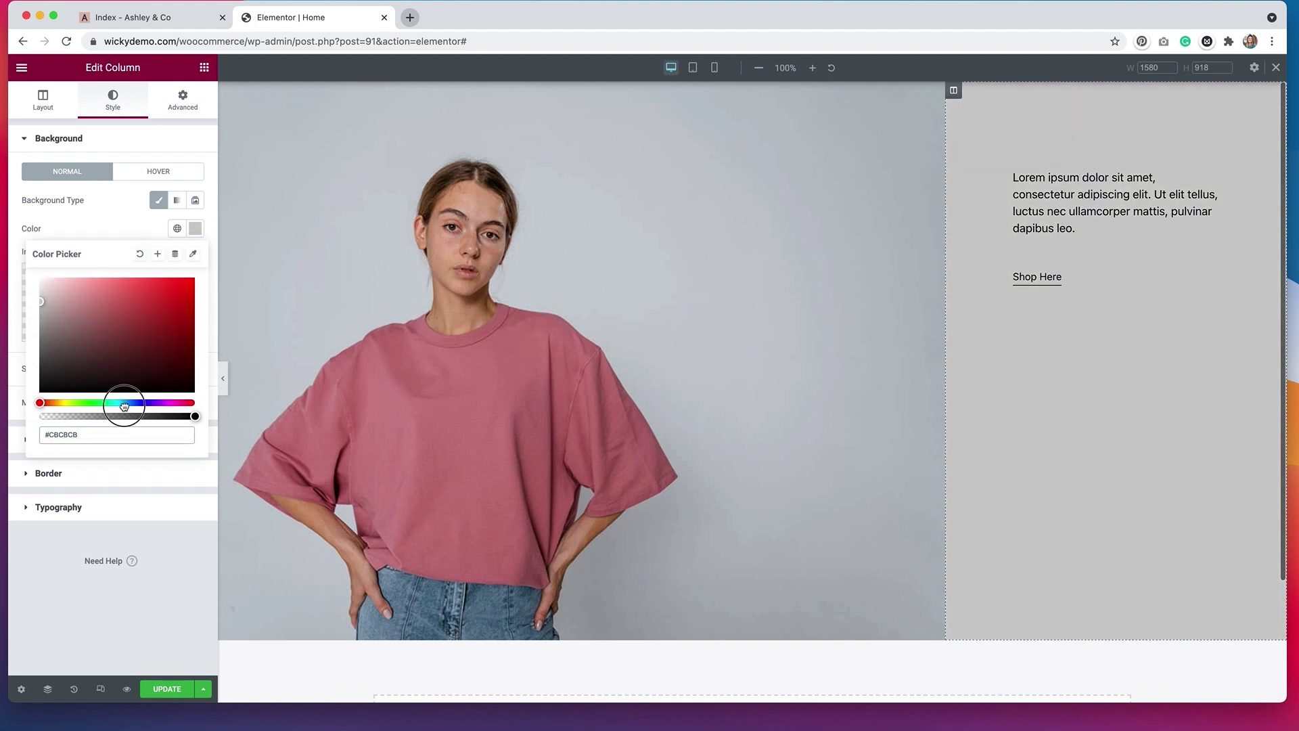
{"action": "left_click_drag", "start_coordinate": [124, 404], "coordinate": [121, 403]}
{"action": "mouse_move", "coordinate": [42, 300]}
{"action": "left_mouse_down"}
{"action": "mouse_move", "coordinate": [64, 289]}
{"action": "mouse_move", "coordinate": [47, 287]}
{"action": "mouse_move", "coordinate": [45, 300]}
{"action": "left_mouse_up"}
{"action": "left_click", "coordinate": [91, 437]}
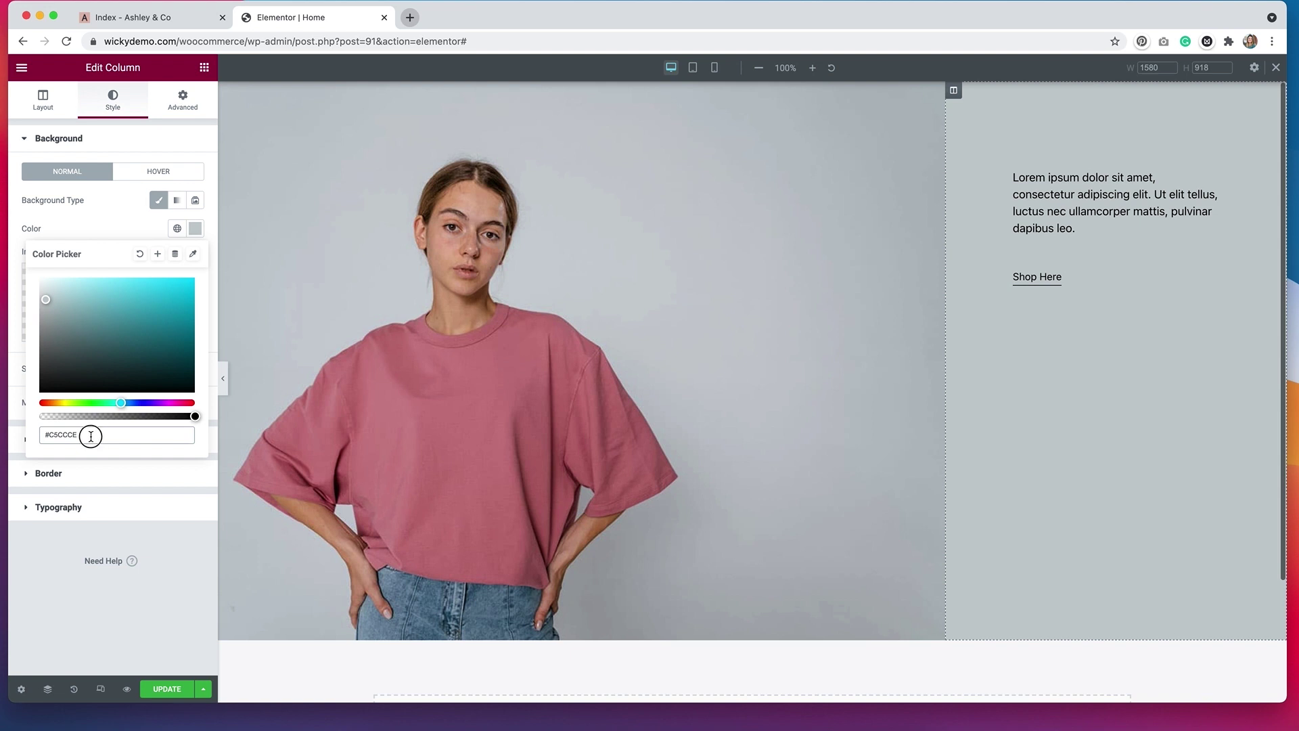
{"action": "left_click_drag", "start_coordinate": [91, 437], "coordinate": [30, 439]}
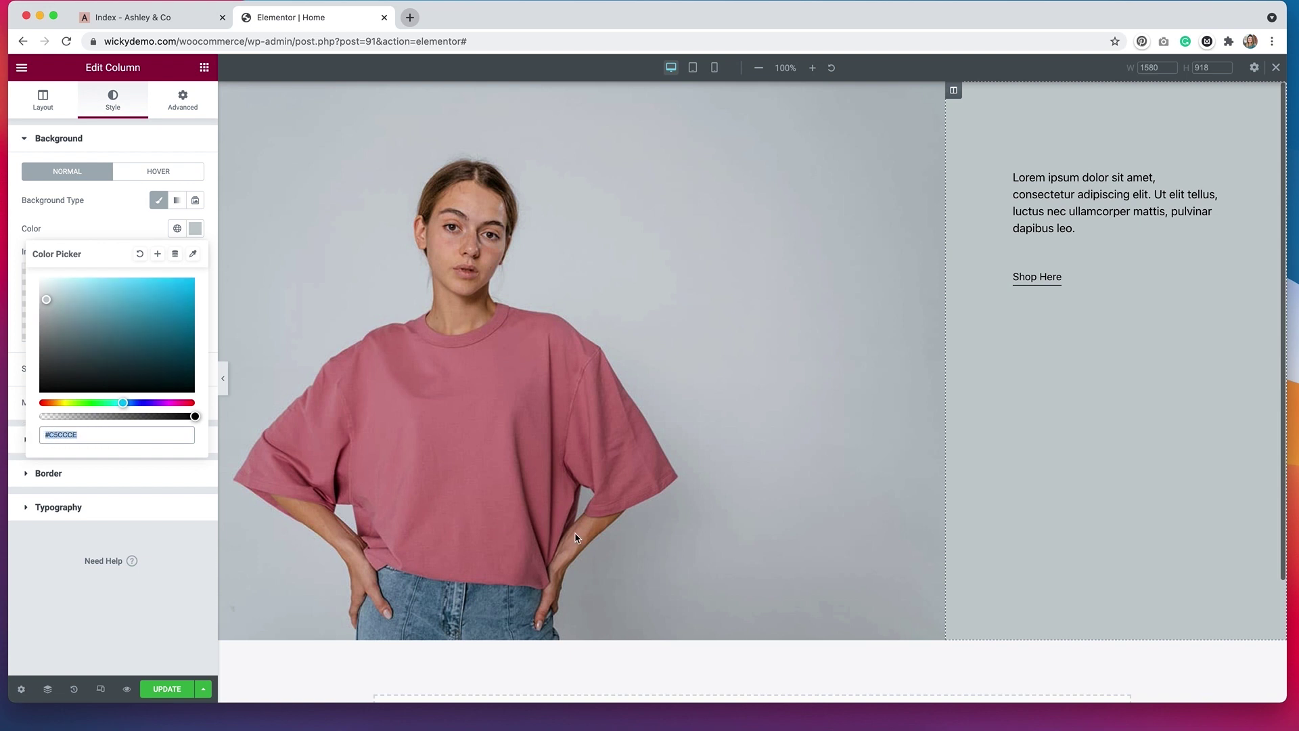
{"action": "scroll", "coordinate": [694, 543], "scroll_direction": "down", "scroll_amount": 2}
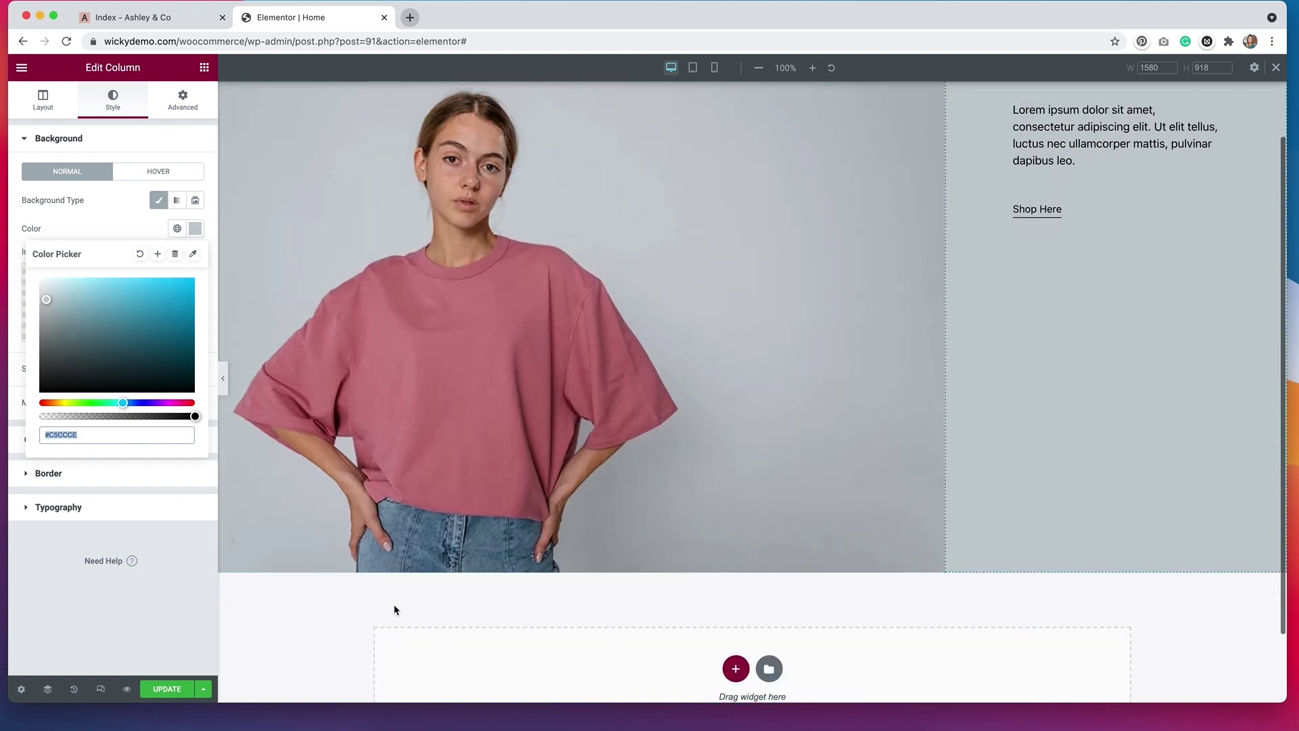
Step: Add a one-column section below the hero with Full Width content and a Wider column gap
{"action": "left_click", "coordinate": [736, 669]}
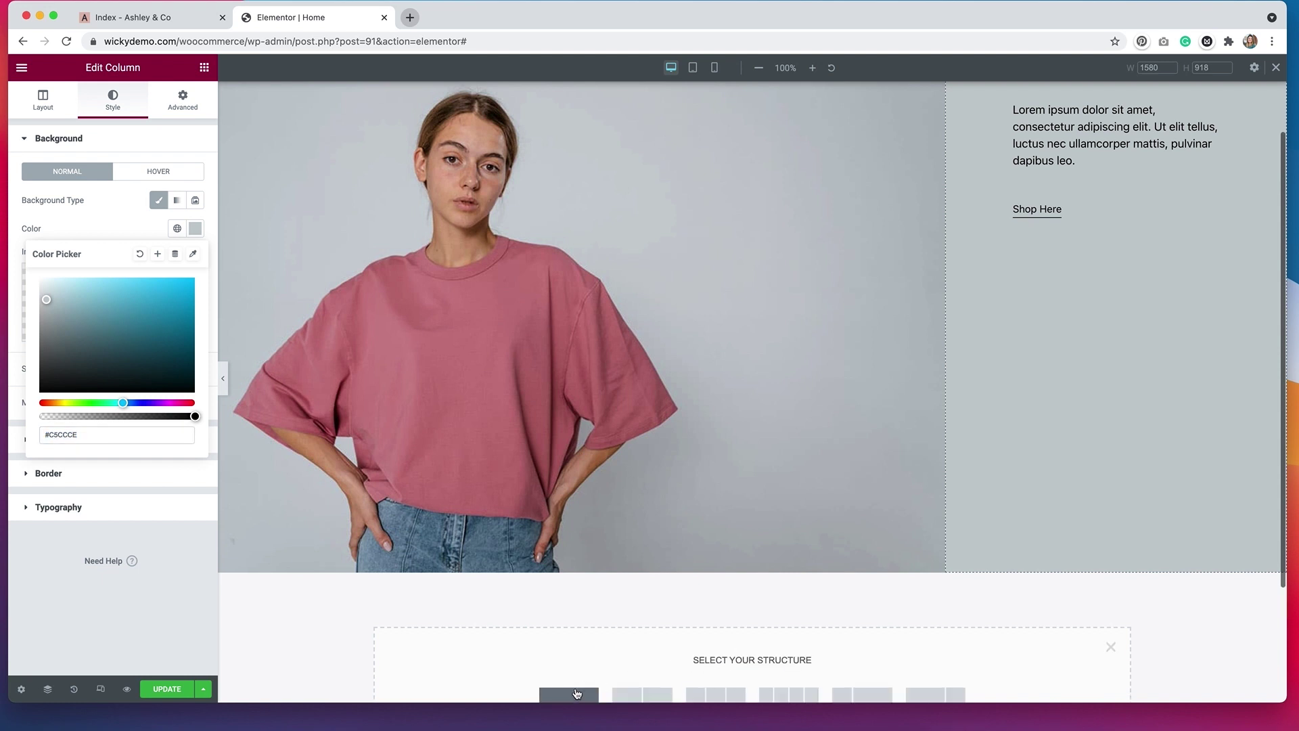
{"action": "scroll", "coordinate": [575, 694], "scroll_direction": "down", "scroll_amount": 1}
{"action": "left_click", "coordinate": [570, 663]}
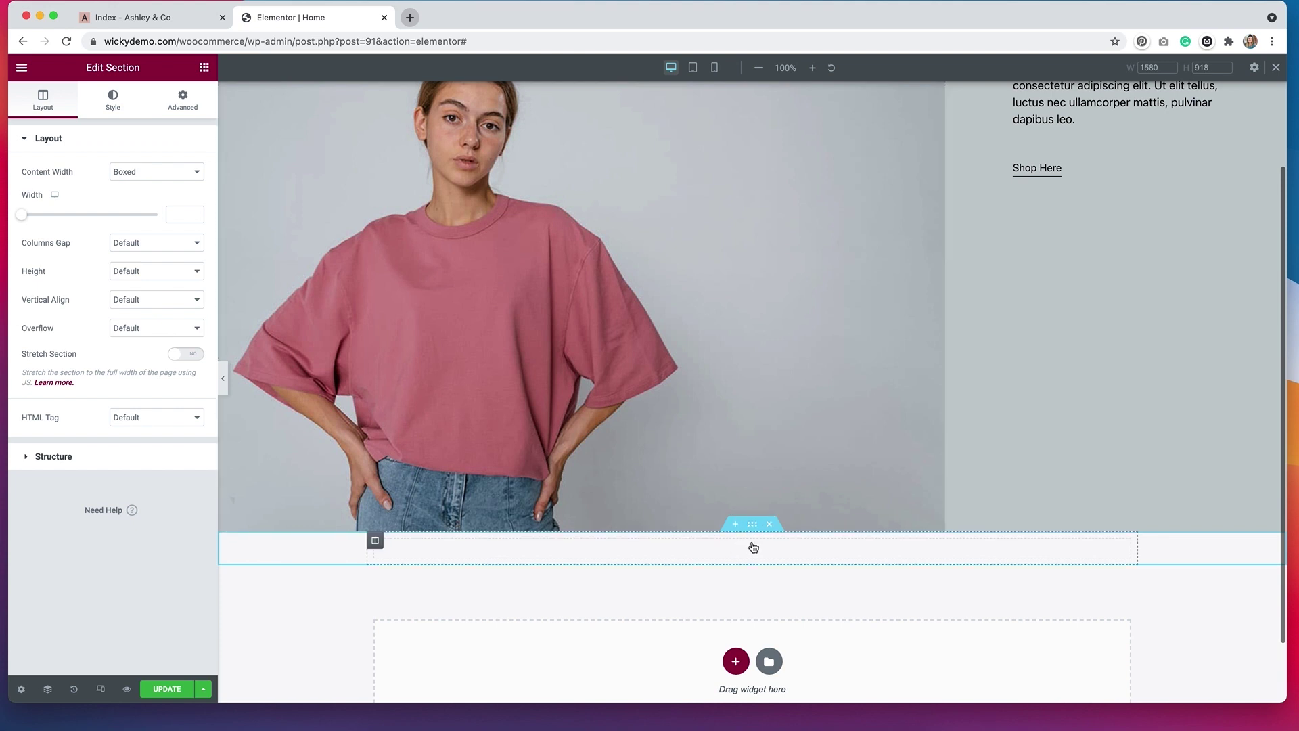
{"action": "left_click", "coordinate": [153, 174]}
{"action": "left_click", "coordinate": [153, 187]}
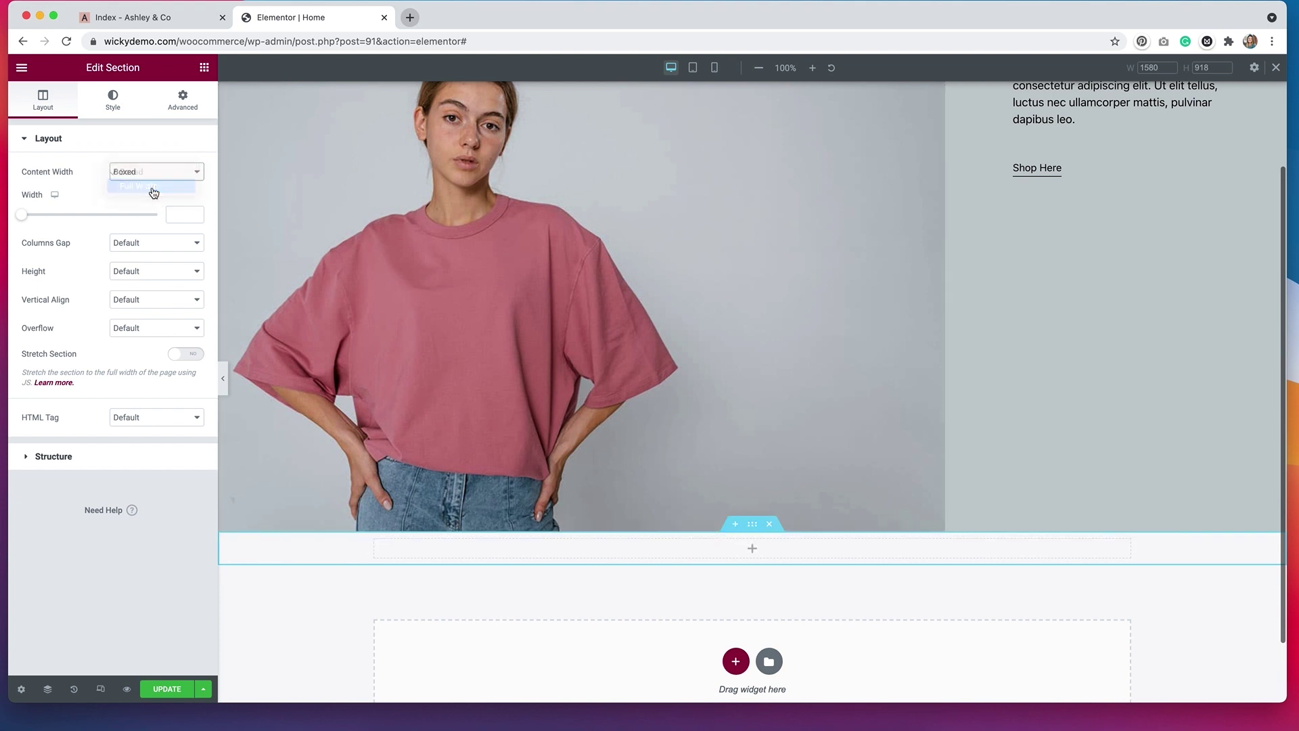
{"action": "left_click", "coordinate": [155, 198]}
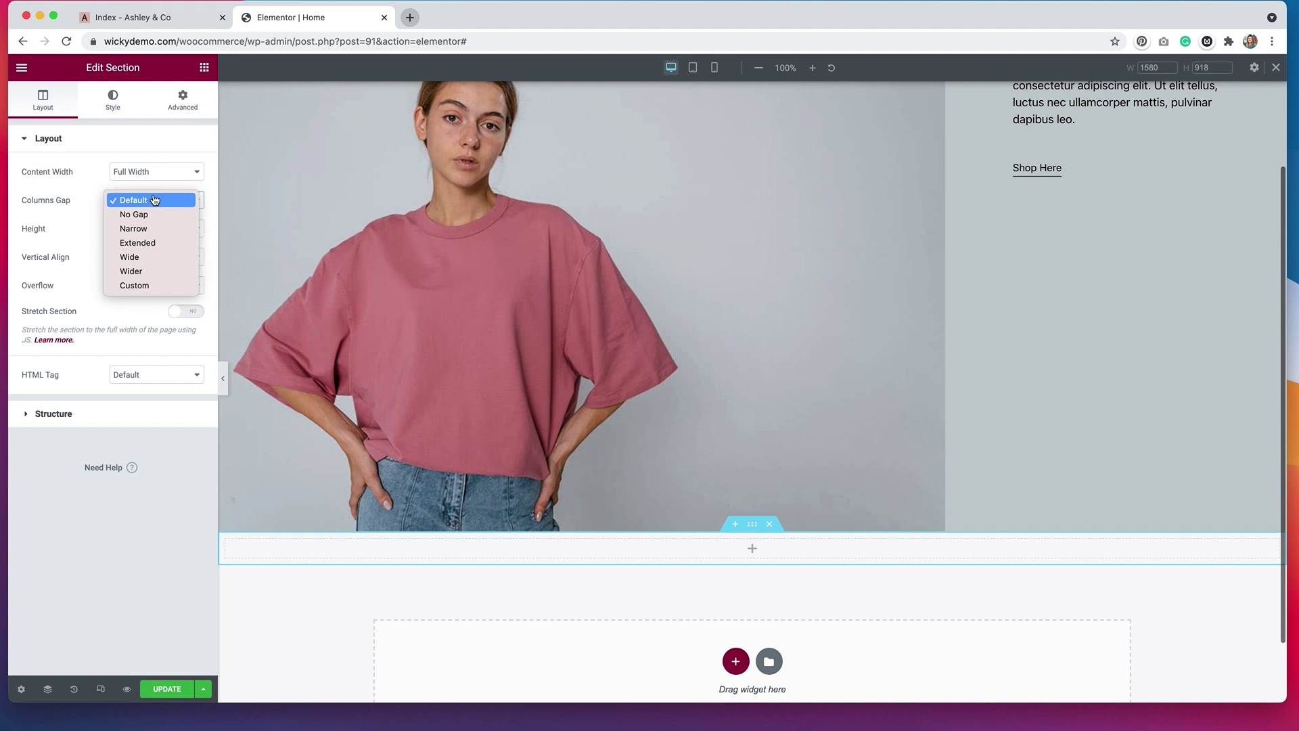
{"action": "left_click", "coordinate": [149, 271]}
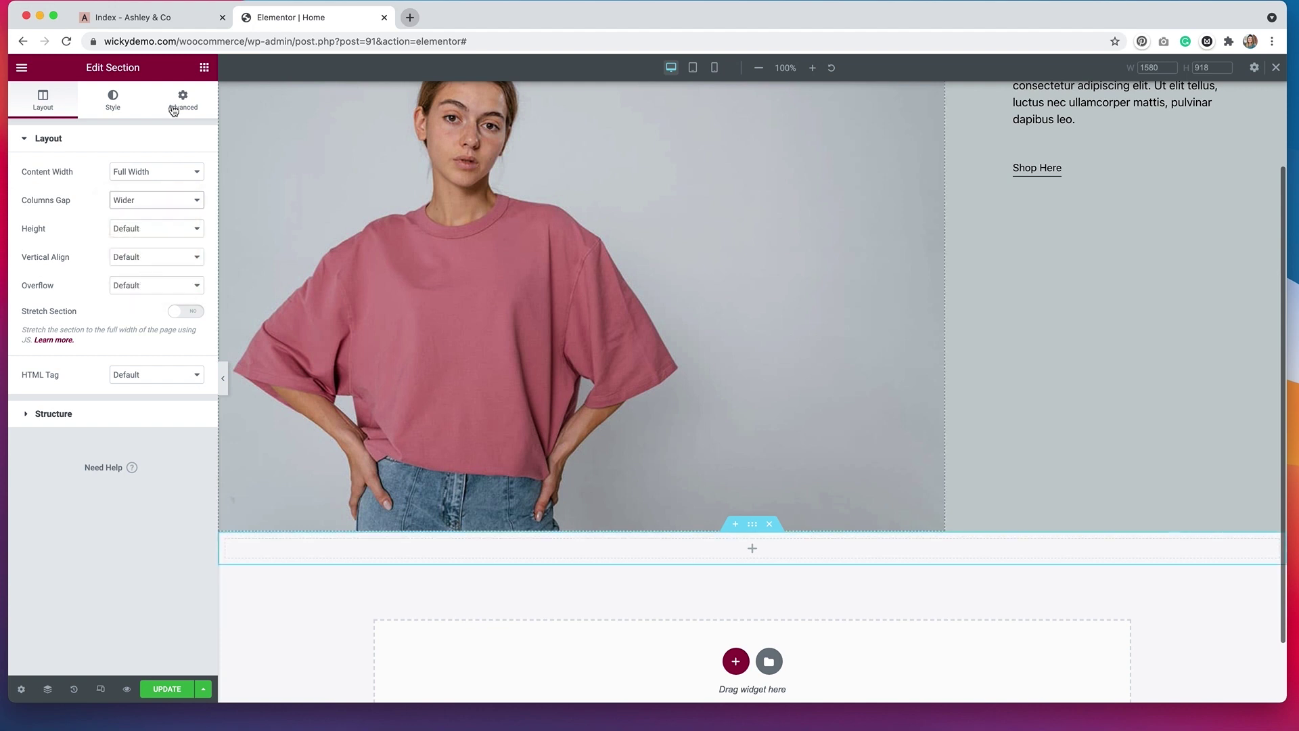
Step: Give the new section a classic blue-grey #C5CCCE background
{"action": "left_click", "coordinate": [112, 100]}
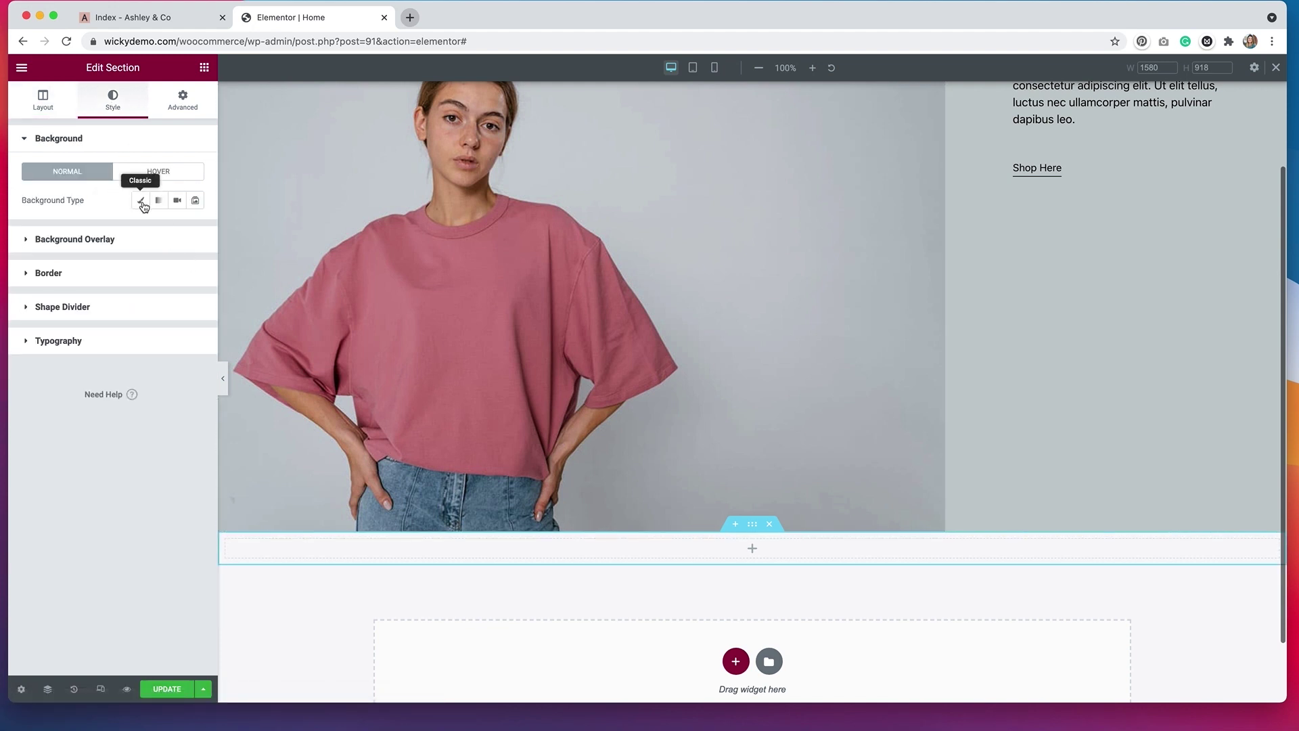
{"action": "left_click", "coordinate": [143, 202]}
{"action": "left_click", "coordinate": [195, 230]}
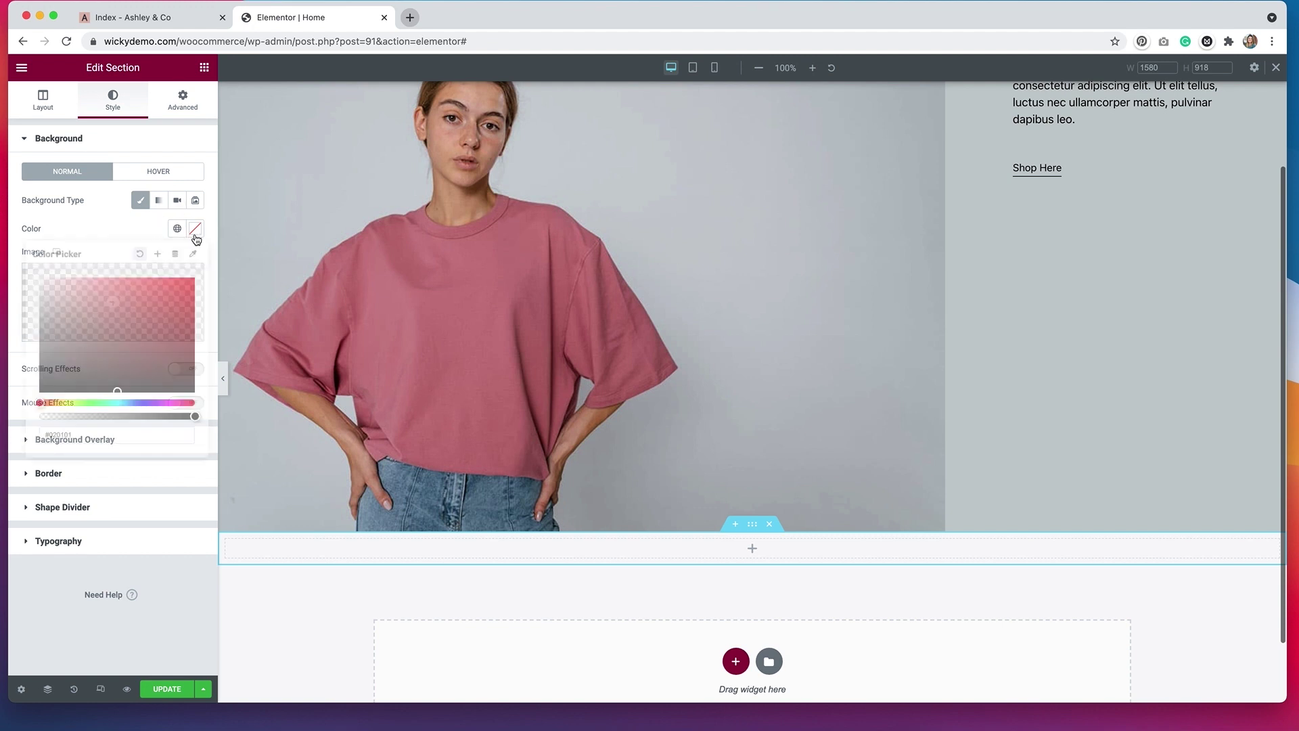
Step: Place a Heading widget in the new section, then bring up the Ashley & Co reference tab
{"action": "left_click", "coordinate": [204, 67]}
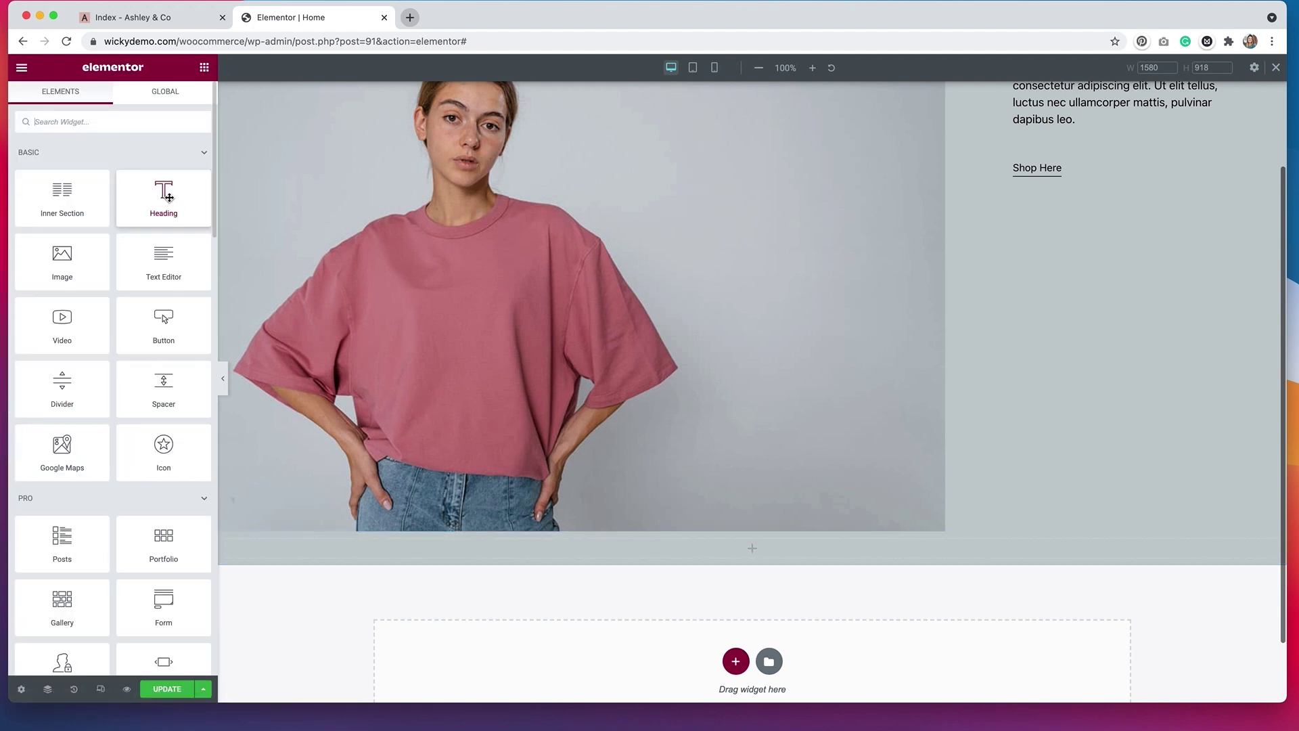
{"action": "left_click_drag", "start_coordinate": [165, 191], "coordinate": [549, 545]}
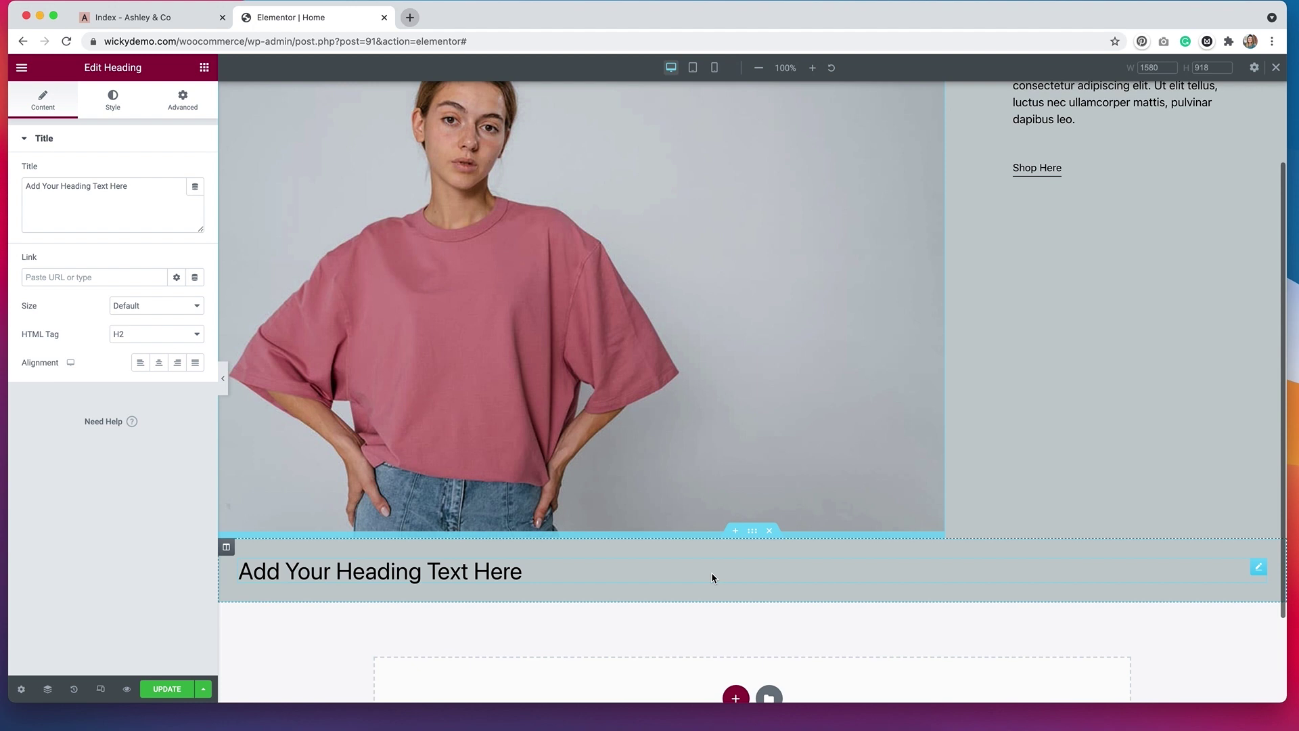
{"action": "scroll", "coordinate": [712, 571], "scroll_direction": "up", "scroll_amount": 3}
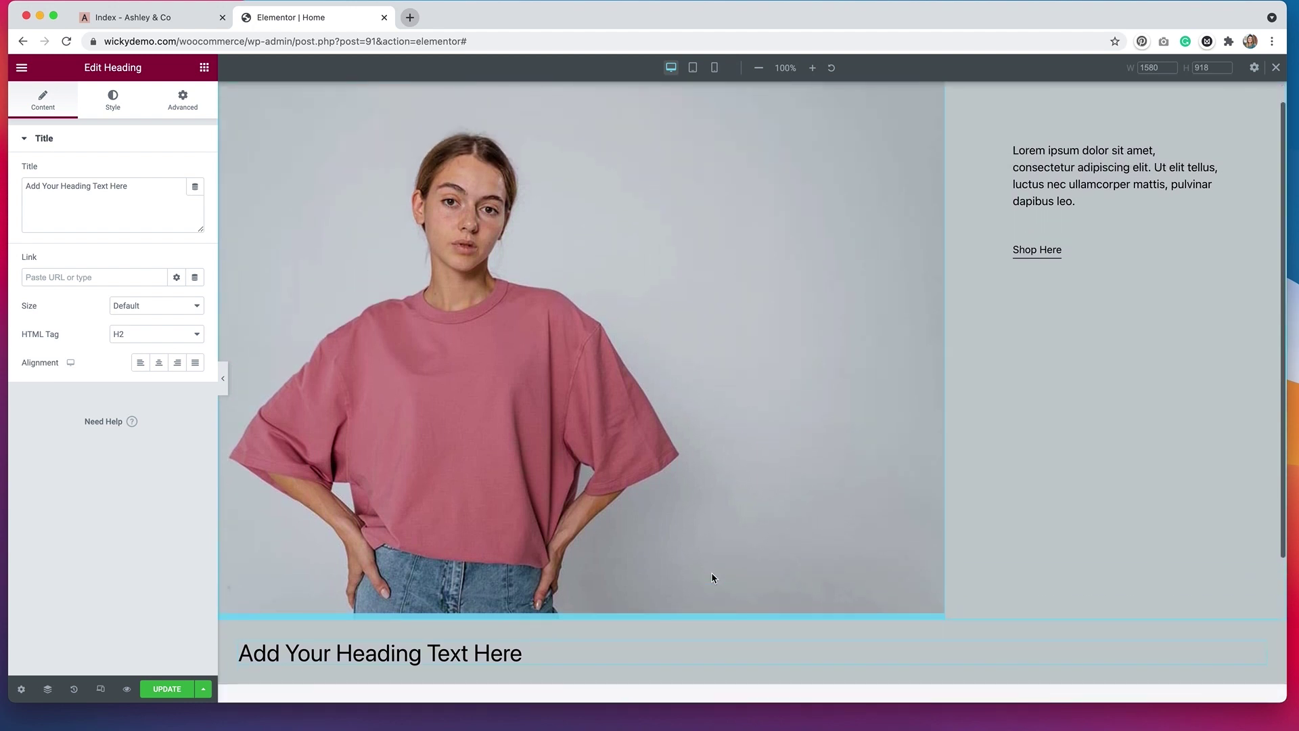
{"action": "scroll", "coordinate": [709, 559], "scroll_direction": "down", "scroll_amount": 1}
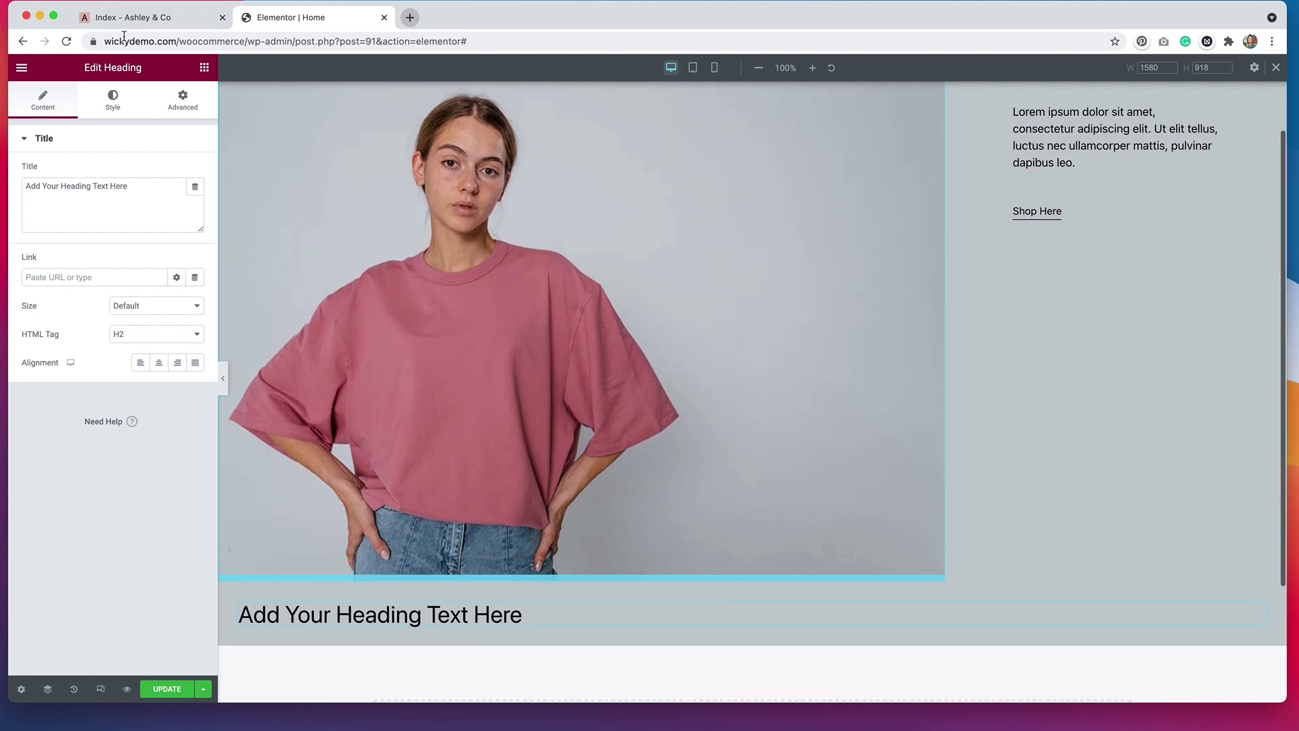
{"action": "left_click", "coordinate": [76, 15]}
Step: Scroll over the Ashley & Co hero and heading band, then return to the Elementor Home tab
{"action": "scroll", "coordinate": [418, 275], "scroll_direction": "down", "scroll_amount": 1}
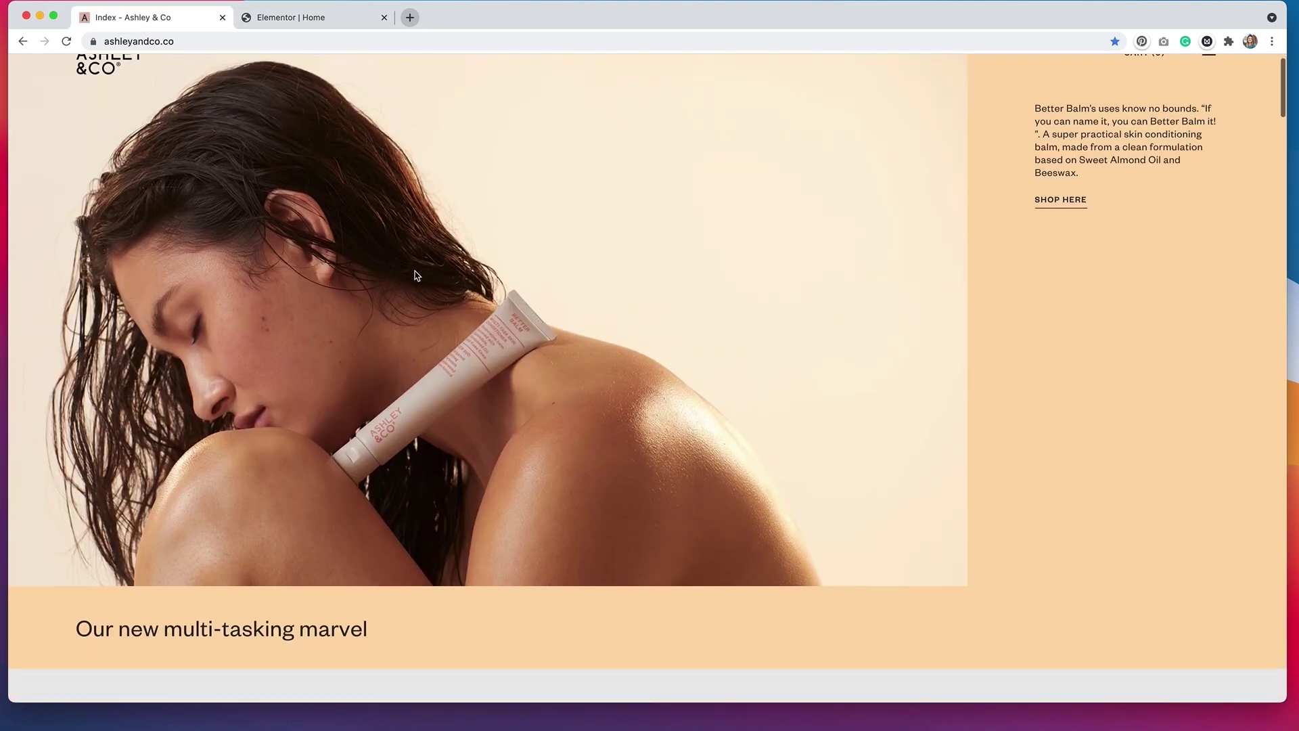
{"action": "scroll", "coordinate": [418, 275], "scroll_direction": "up", "scroll_amount": 1}
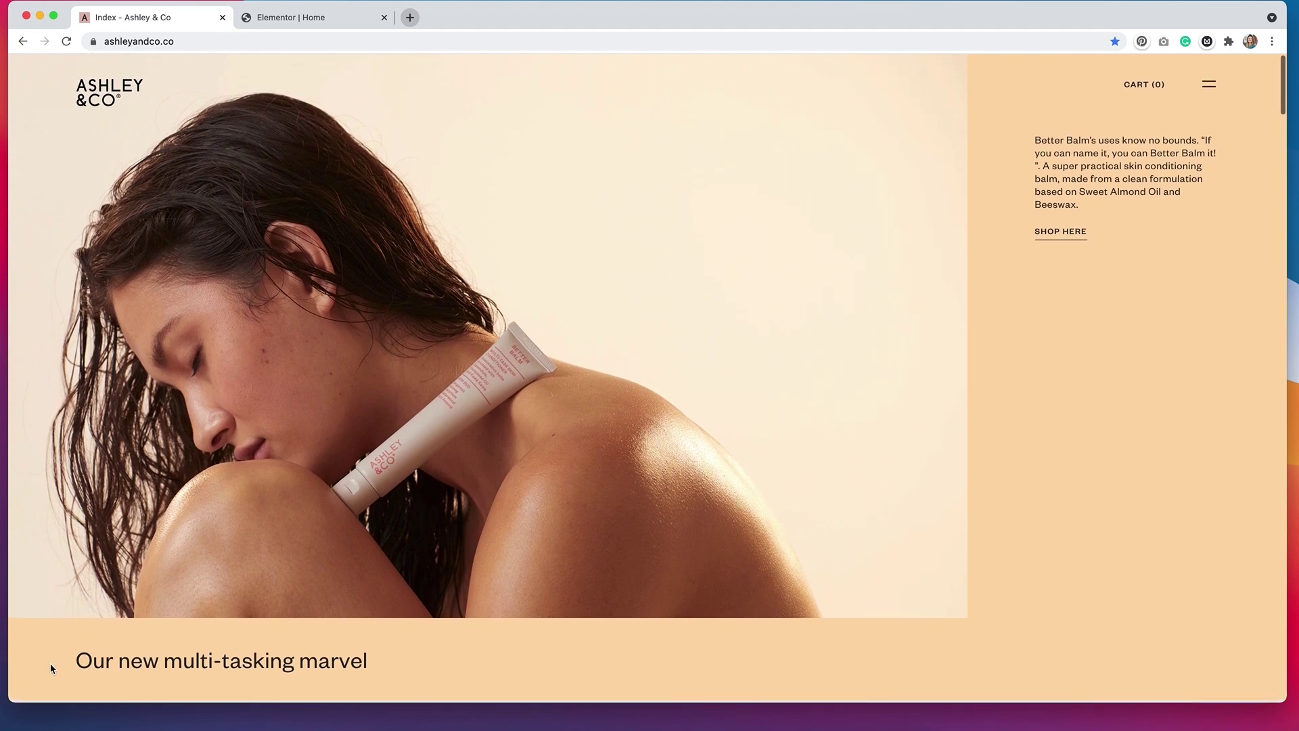
{"action": "left_click", "coordinate": [313, 18]}
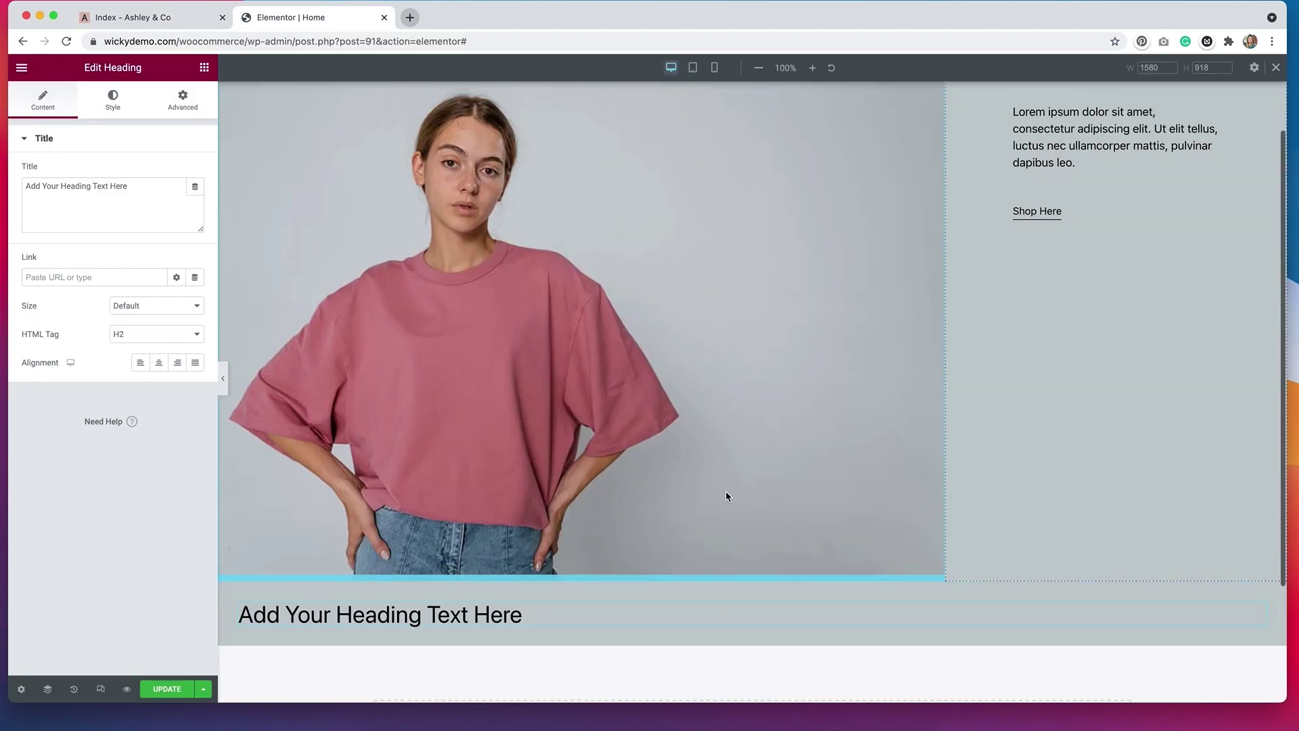
Step: Unlink the heading's padding sides and set only the left padding to 60 px
{"action": "left_click", "coordinate": [182, 100]}
{"action": "left_click", "coordinate": [186, 240]}
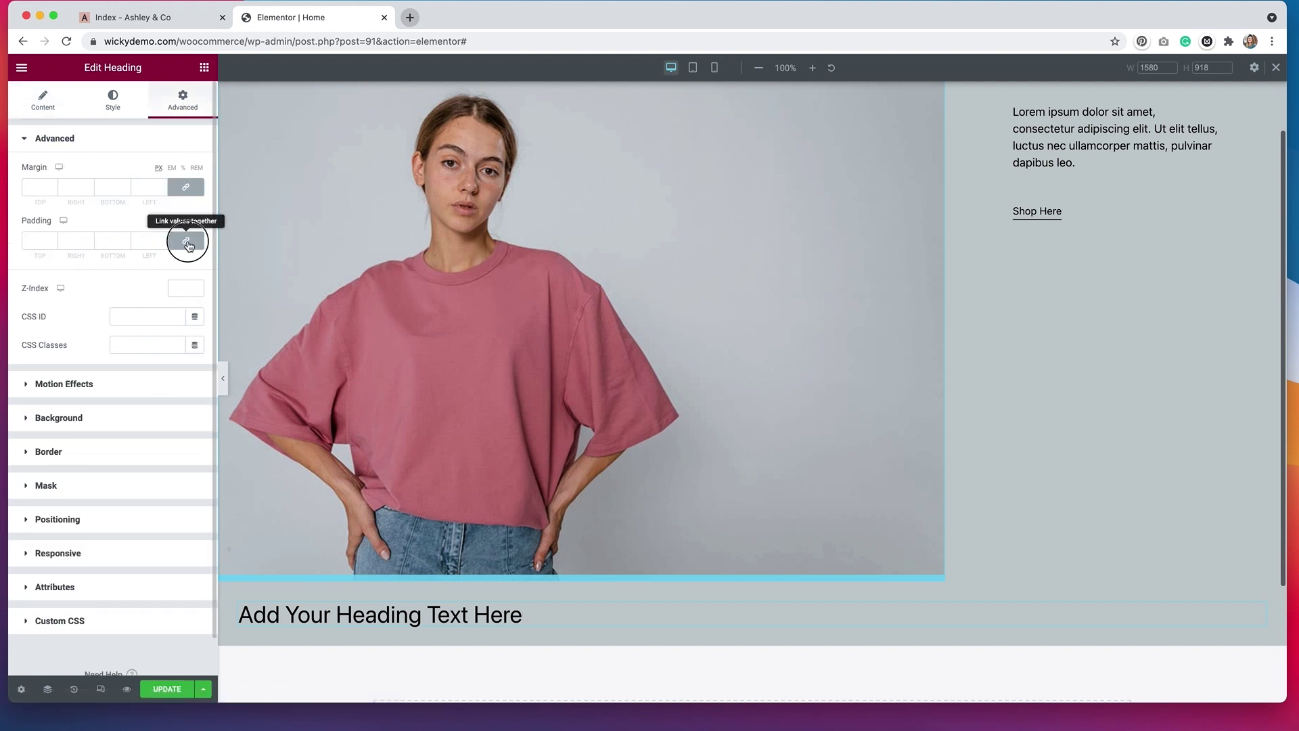
{"action": "left_click", "coordinate": [142, 242]}
{"action": "type", "text": "6"}
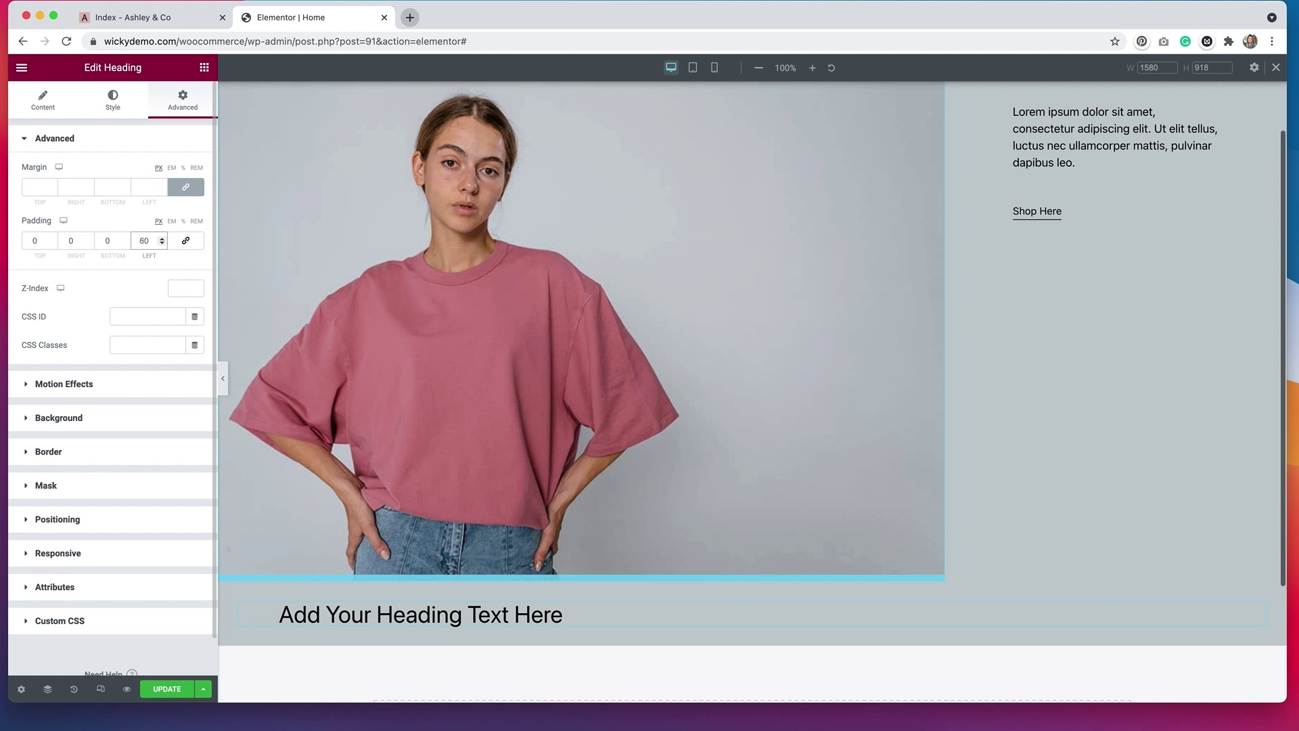
{"action": "scroll", "coordinate": [596, 371], "scroll_direction": "up", "scroll_amount": 2}
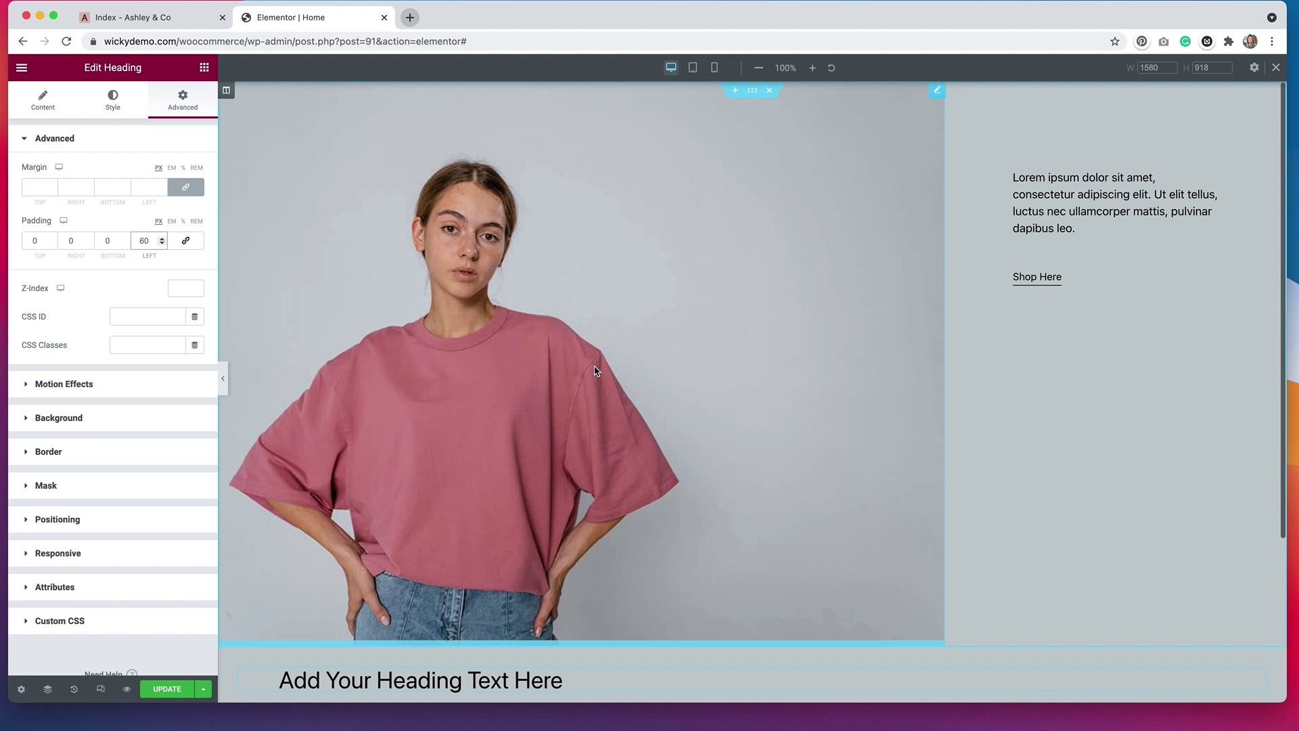
Step: Compare the tablet and mobile previews, settling on the tablet layout
{"action": "left_click", "coordinate": [694, 70]}
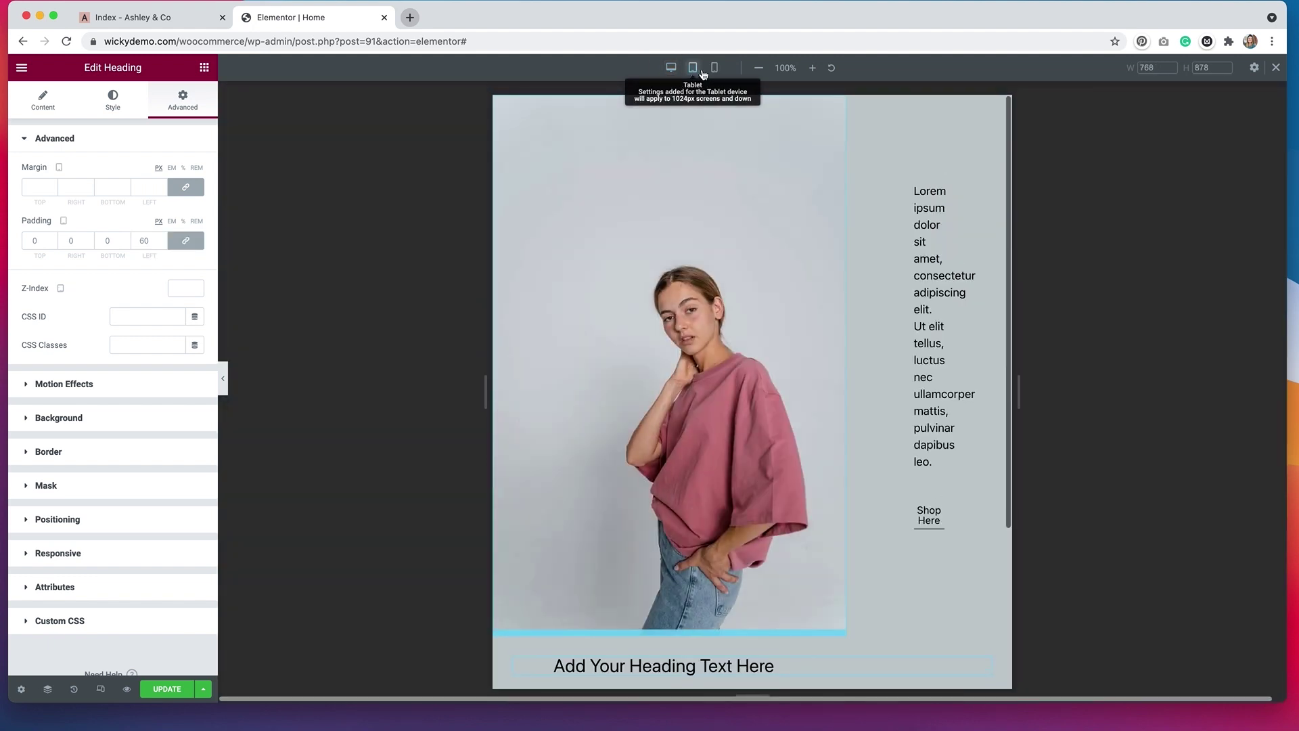
{"action": "left_click", "coordinate": [715, 69]}
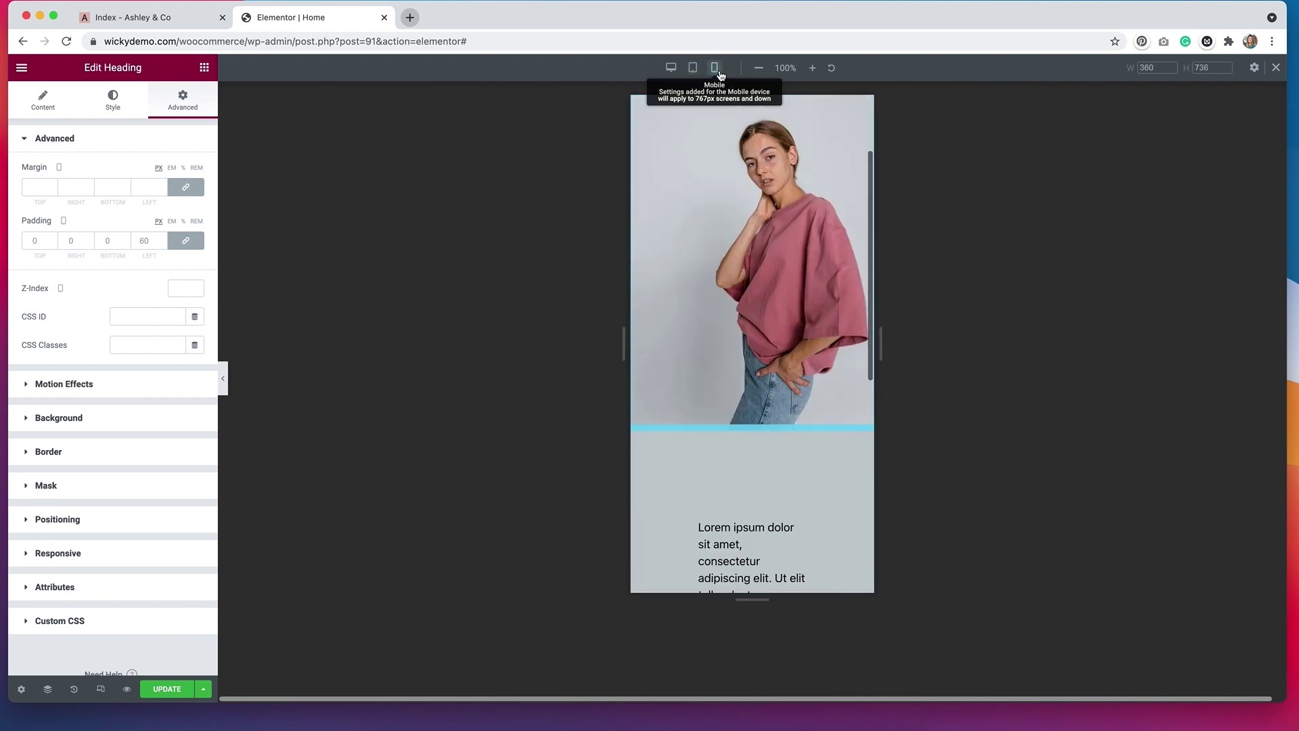
{"action": "left_click", "coordinate": [691, 77]}
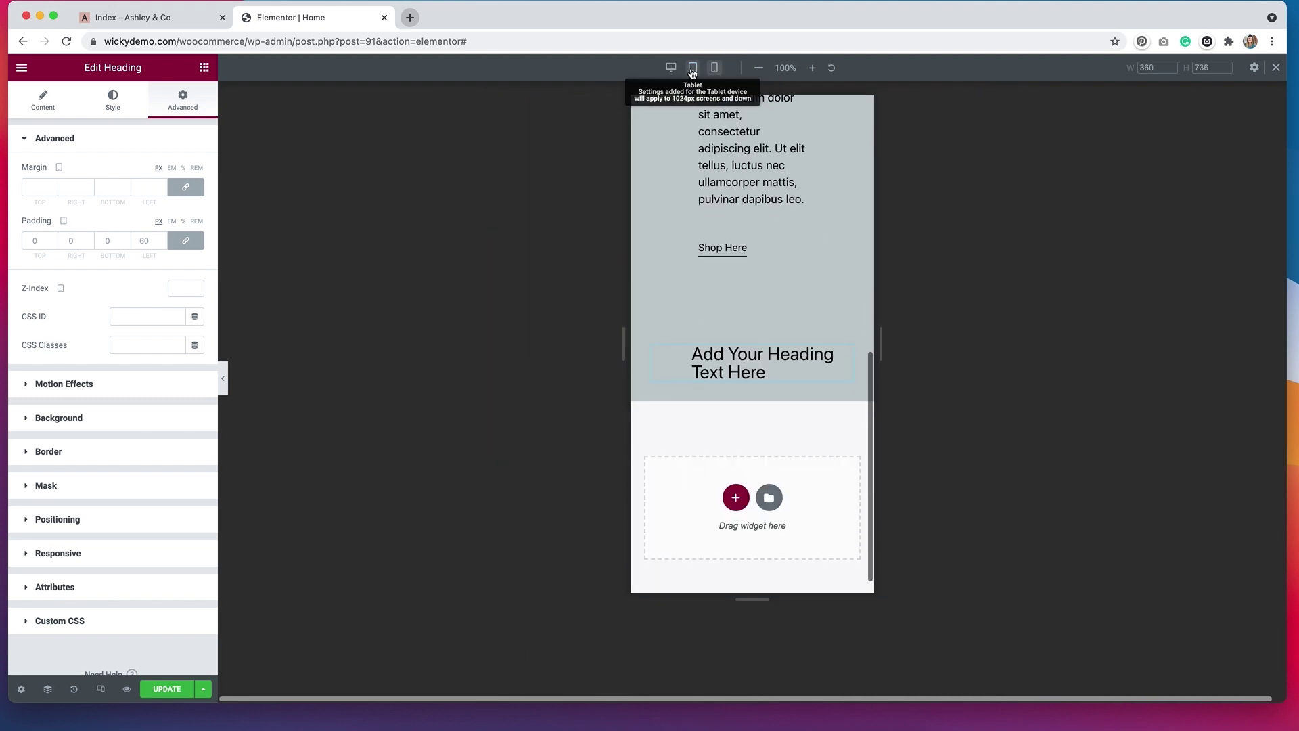
{"action": "scroll", "coordinate": [516, 112], "scroll_direction": "up", "scroll_amount": 4}
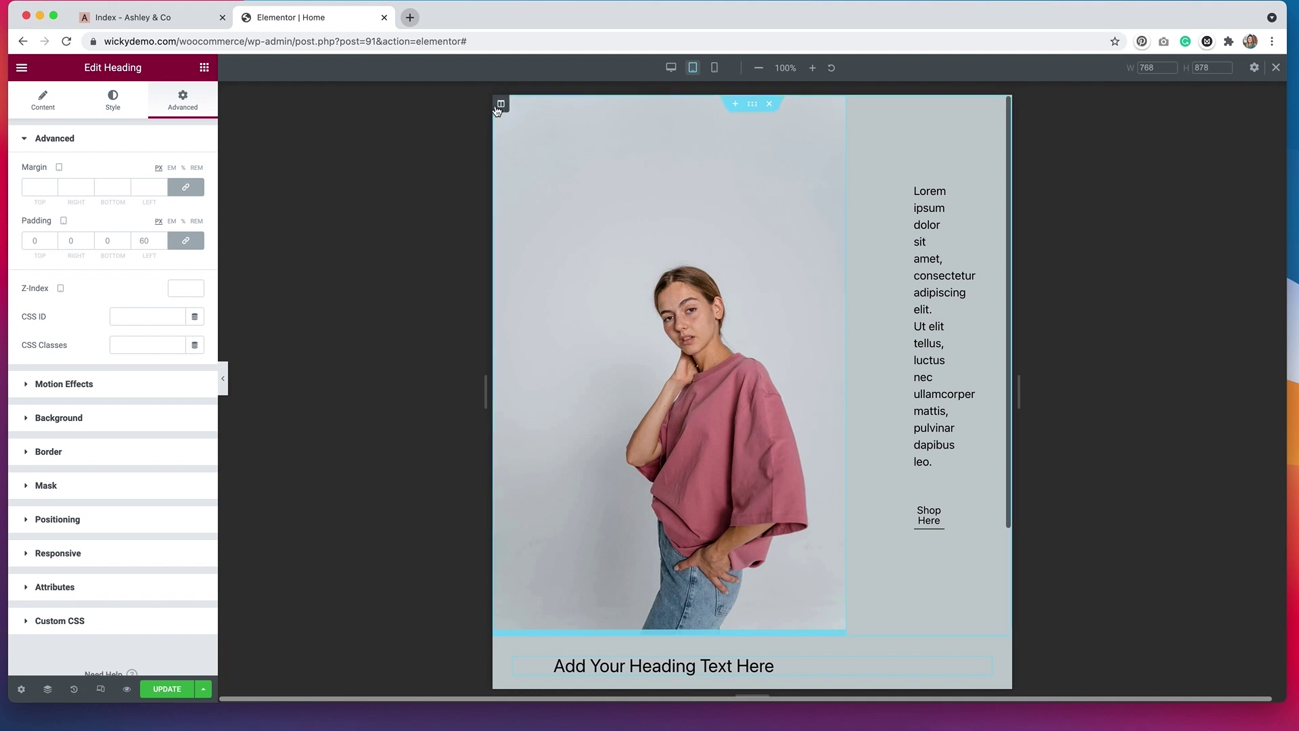
Step: On tablet, set both the image column and the grey text column to 50% width
{"action": "left_click", "coordinate": [500, 105]}
{"action": "left_click", "coordinate": [51, 110]}
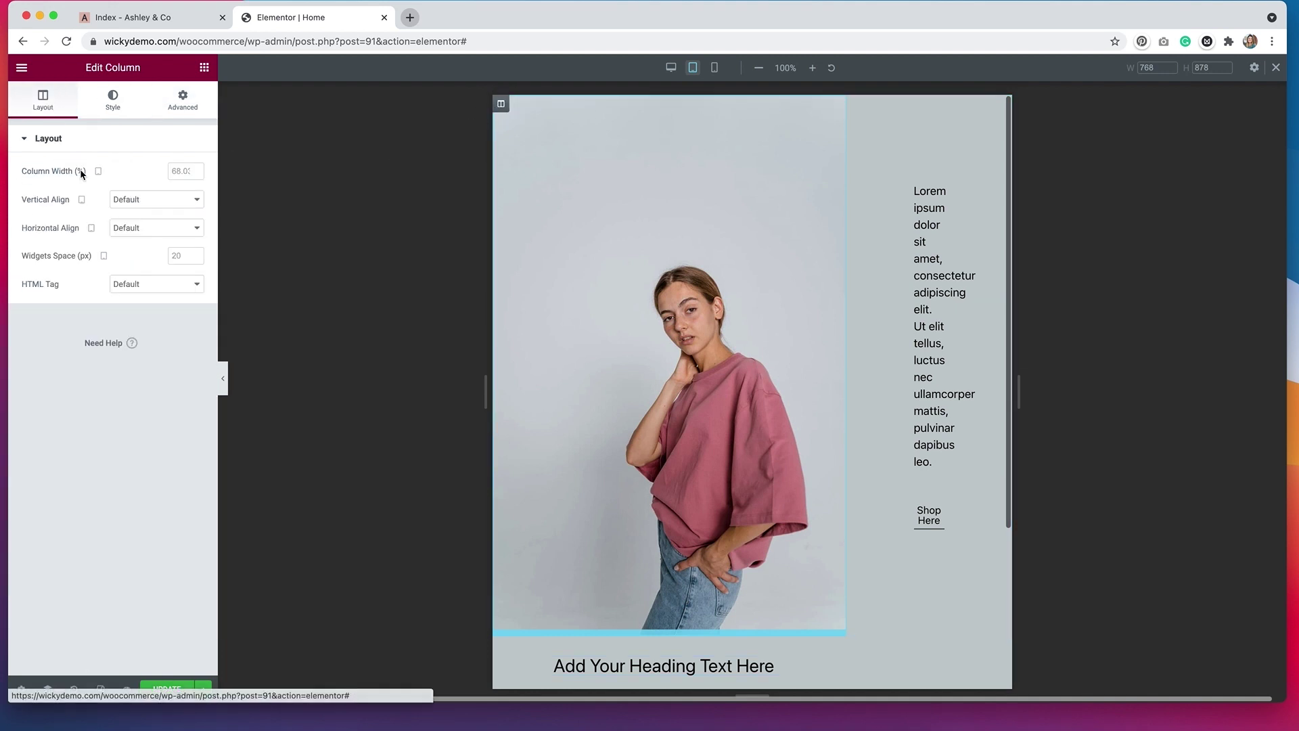
{"action": "left_click", "coordinate": [176, 172]}
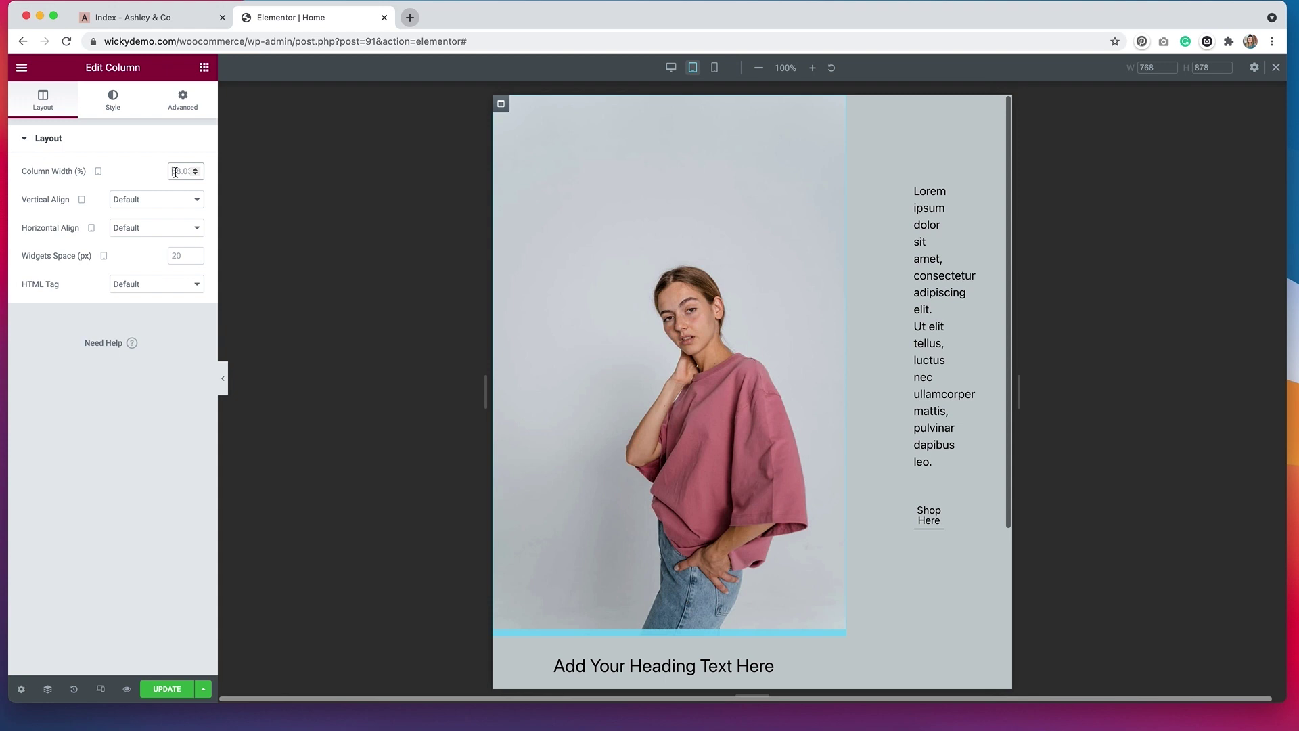
{"action": "type", "text": "50"}
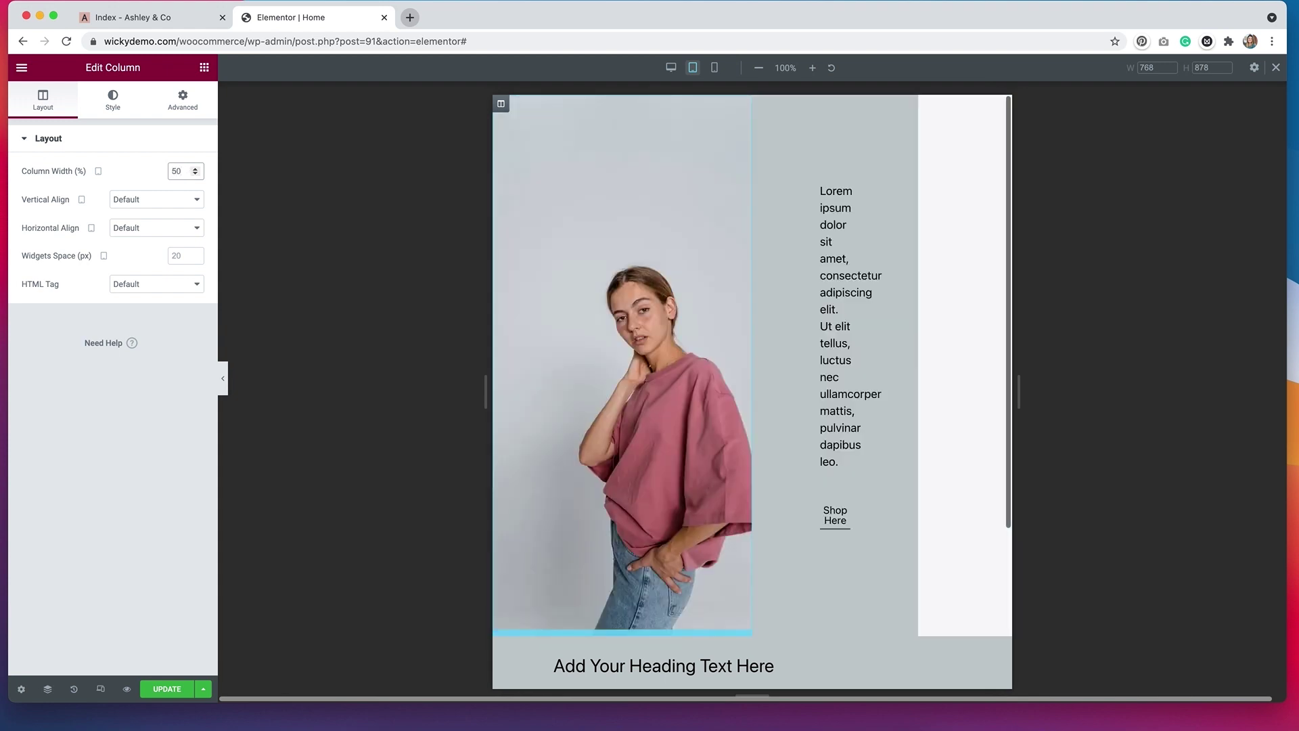
{"action": "left_click", "coordinate": [761, 105]}
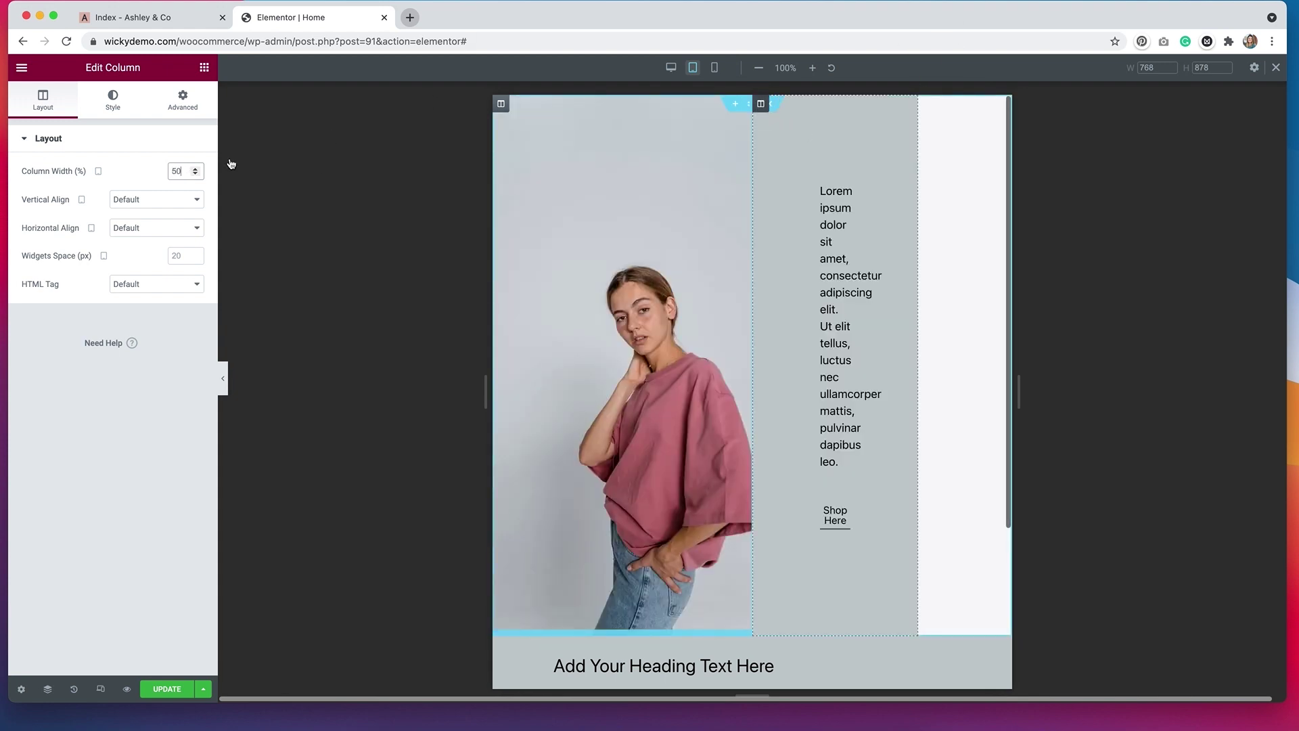
{"action": "left_click", "coordinate": [43, 100]}
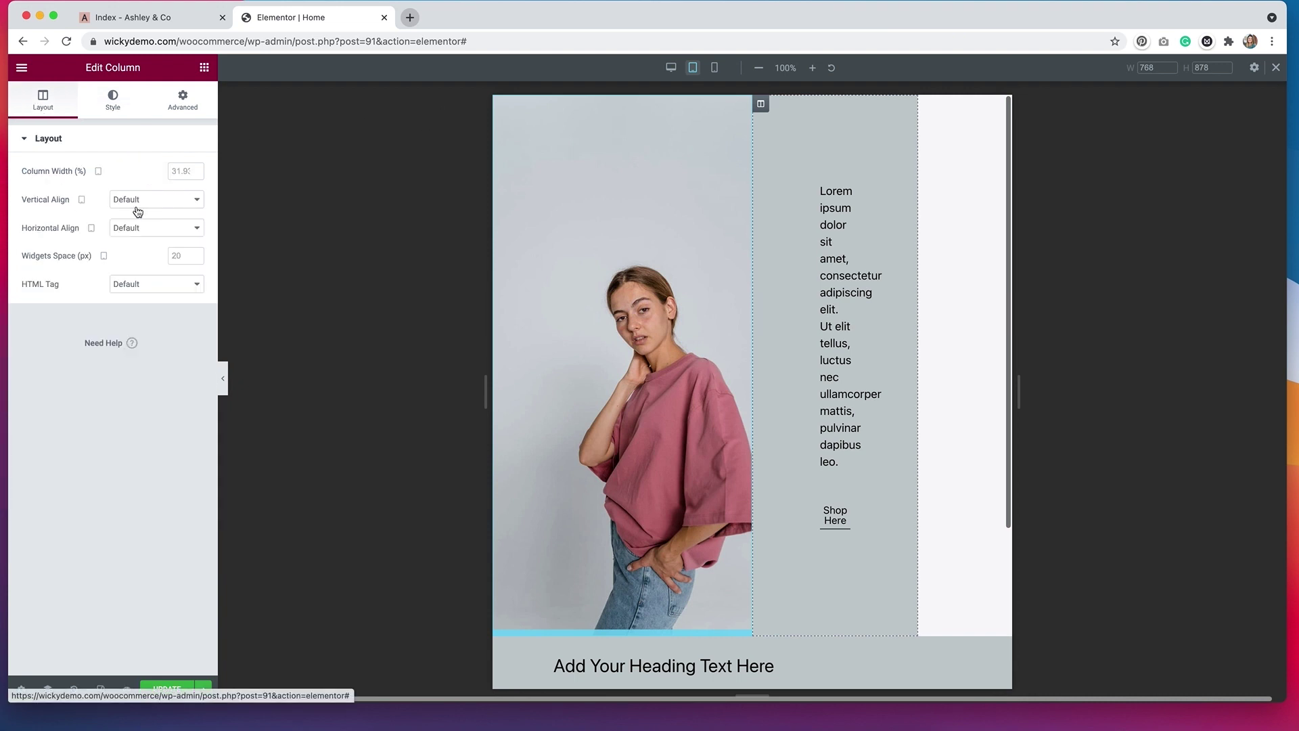
{"action": "left_click", "coordinate": [171, 172]}
{"action": "type", "text": "50"}
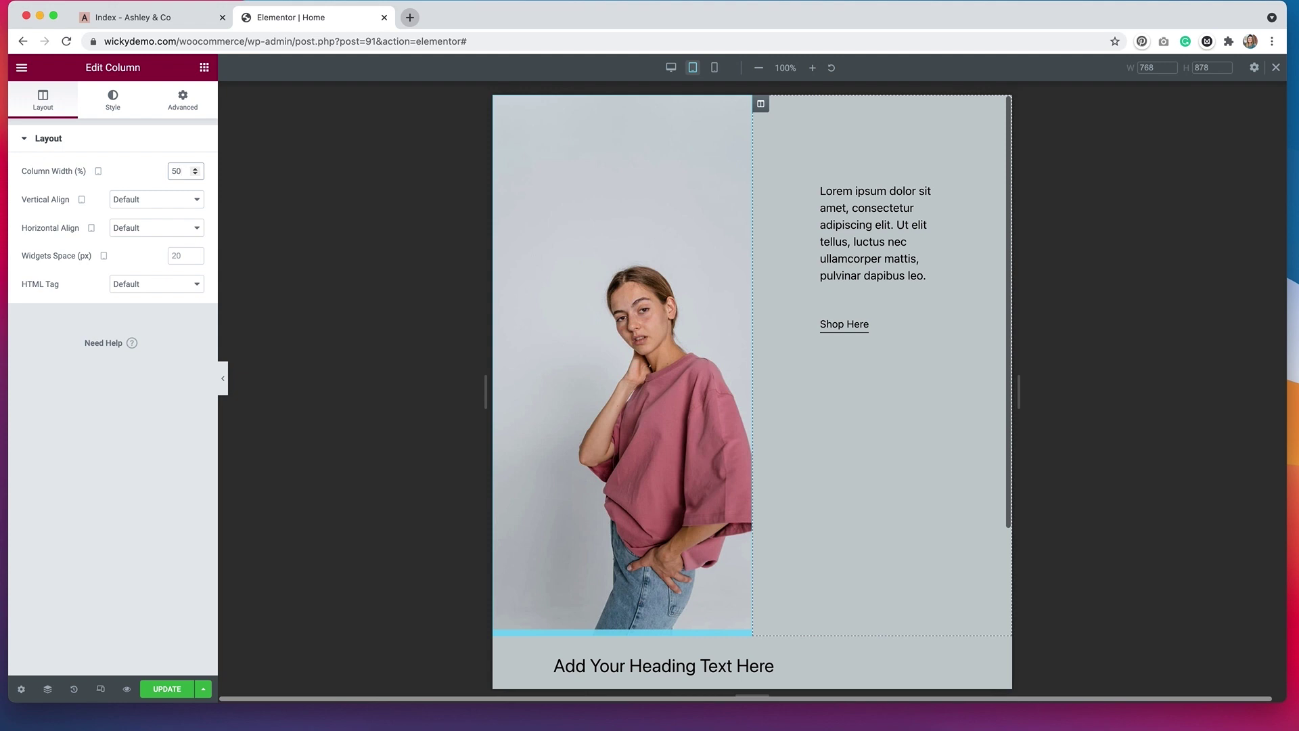
Step: Shrink the image column's spacer height to 60
{"action": "left_click", "coordinate": [587, 212]}
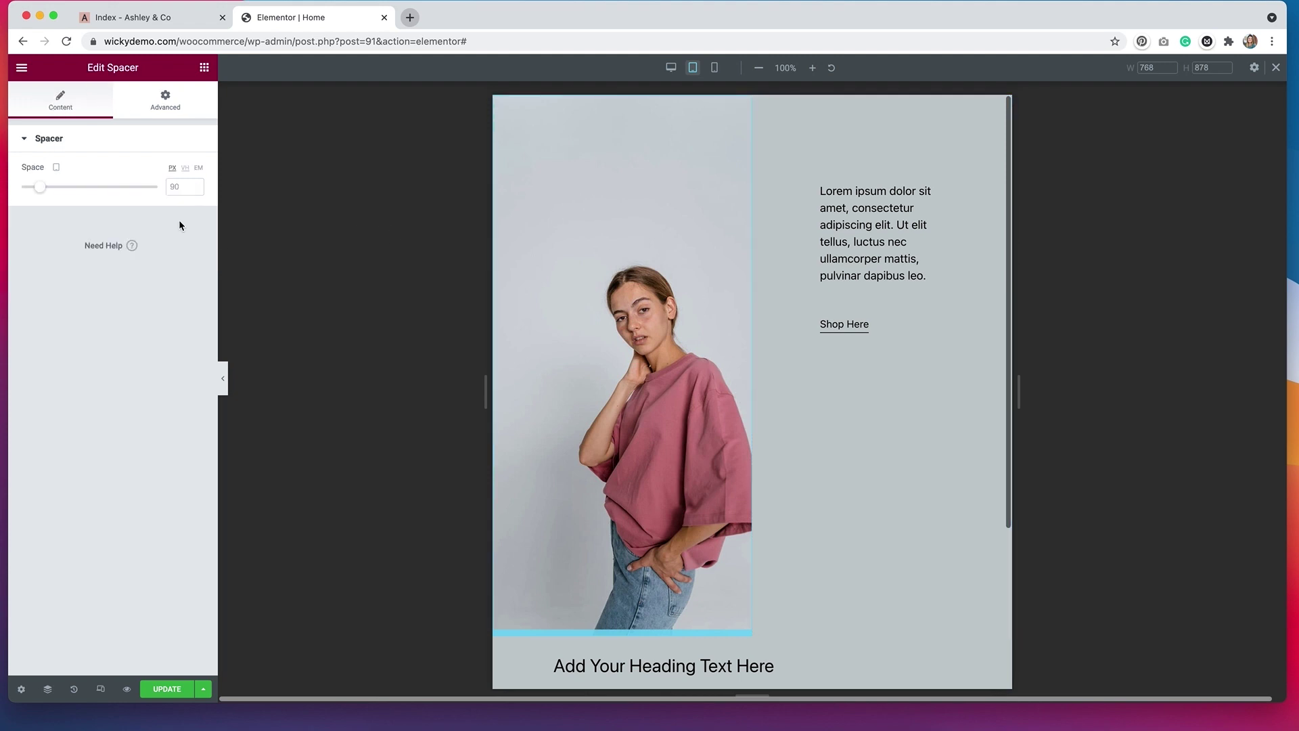
{"action": "left_click", "coordinate": [140, 187]}
{"action": "left_click_drag", "start_coordinate": [143, 190], "coordinate": [105, 194]}
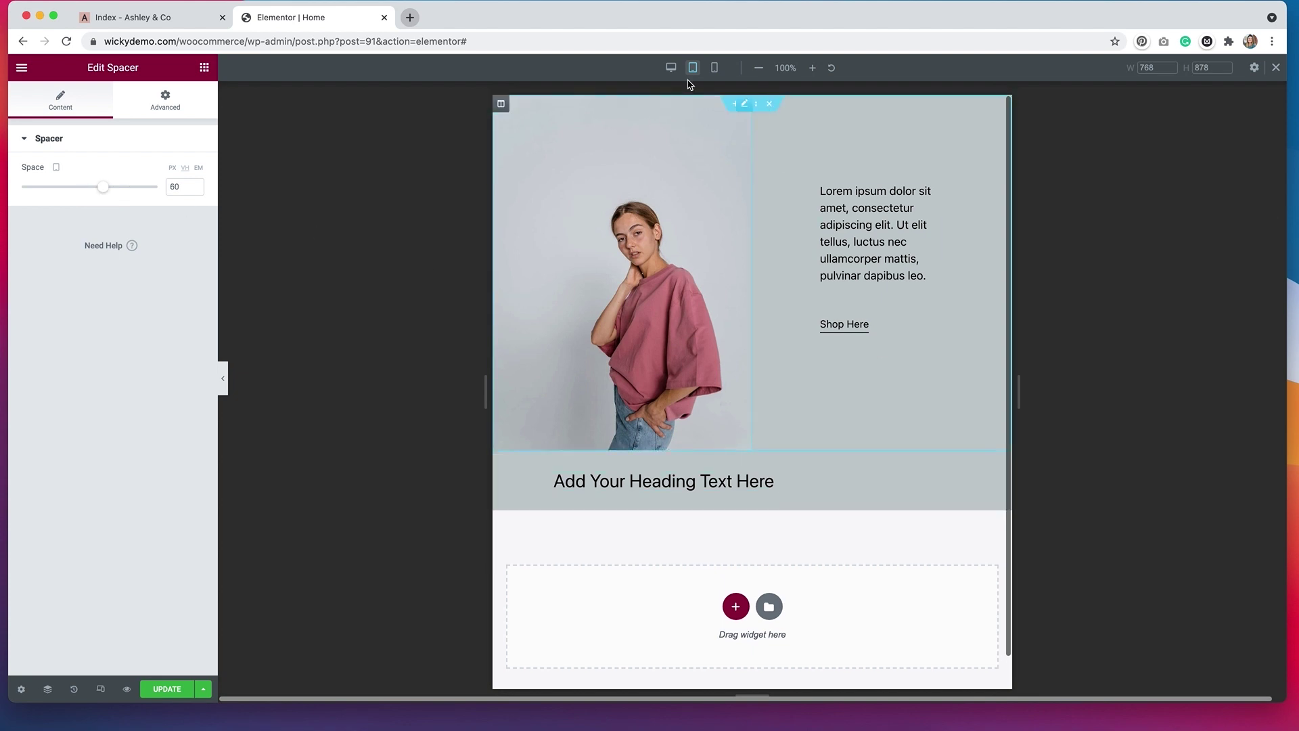
Step: Switch to the mobile preview and scroll down to the bottom heading band
{"action": "left_click", "coordinate": [714, 69]}
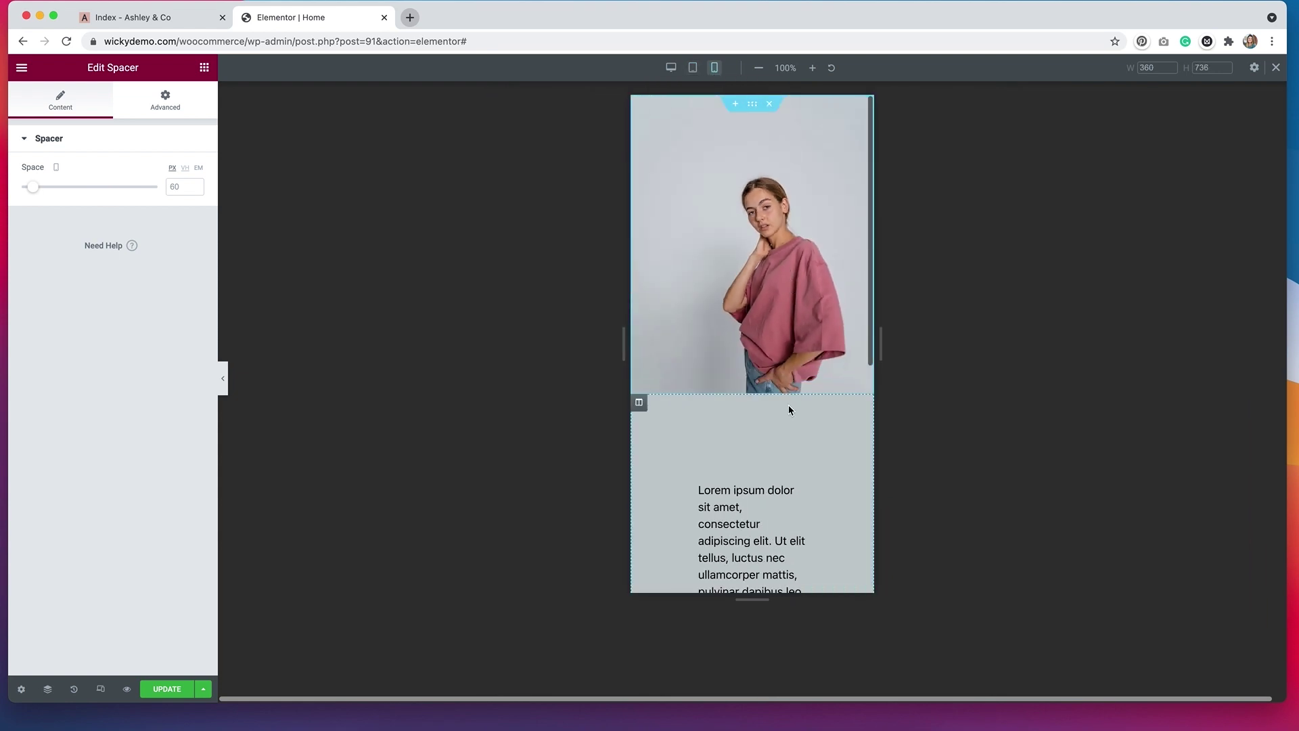
{"action": "scroll", "coordinate": [789, 404], "scroll_direction": "down", "scroll_amount": 3}
{"action": "scroll", "coordinate": [789, 406], "scroll_direction": "down", "scroll_amount": 2}
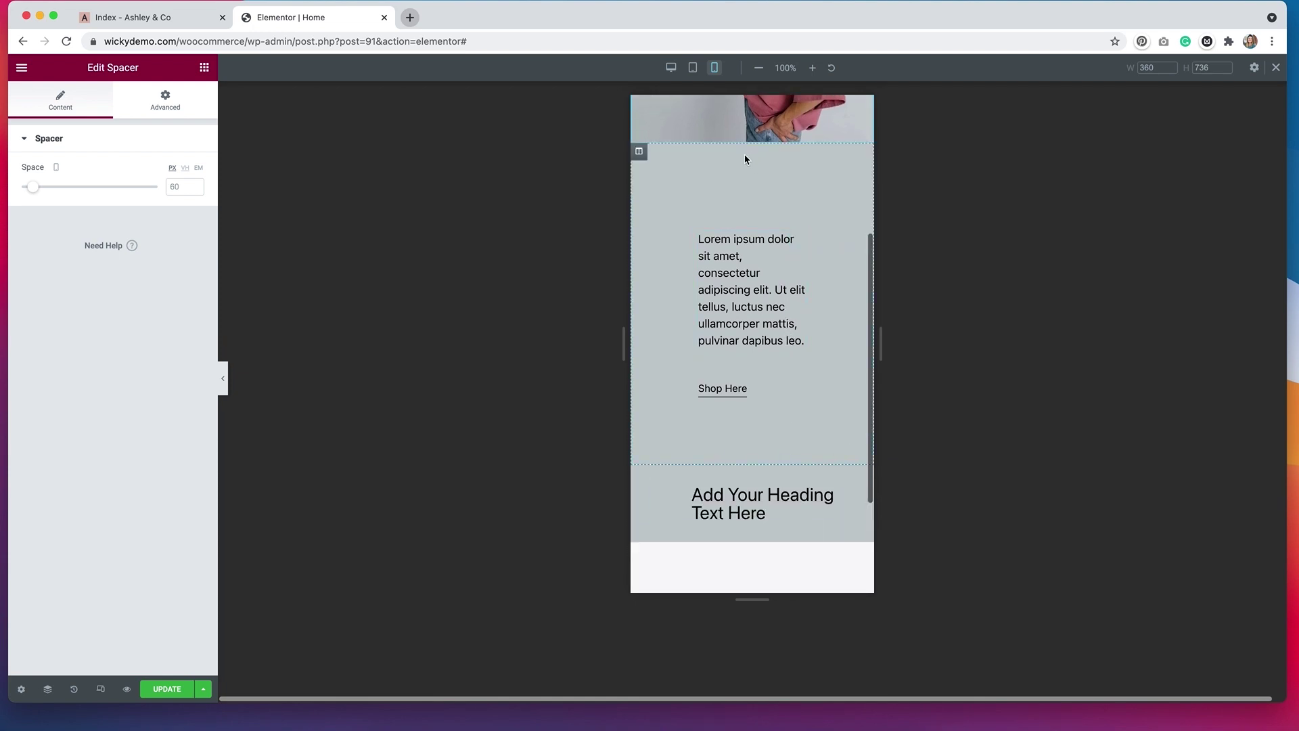
Step: Turn on Hide On Mobile for the bottom heading section
{"action": "mouse_move", "coordinate": [839, 513]}
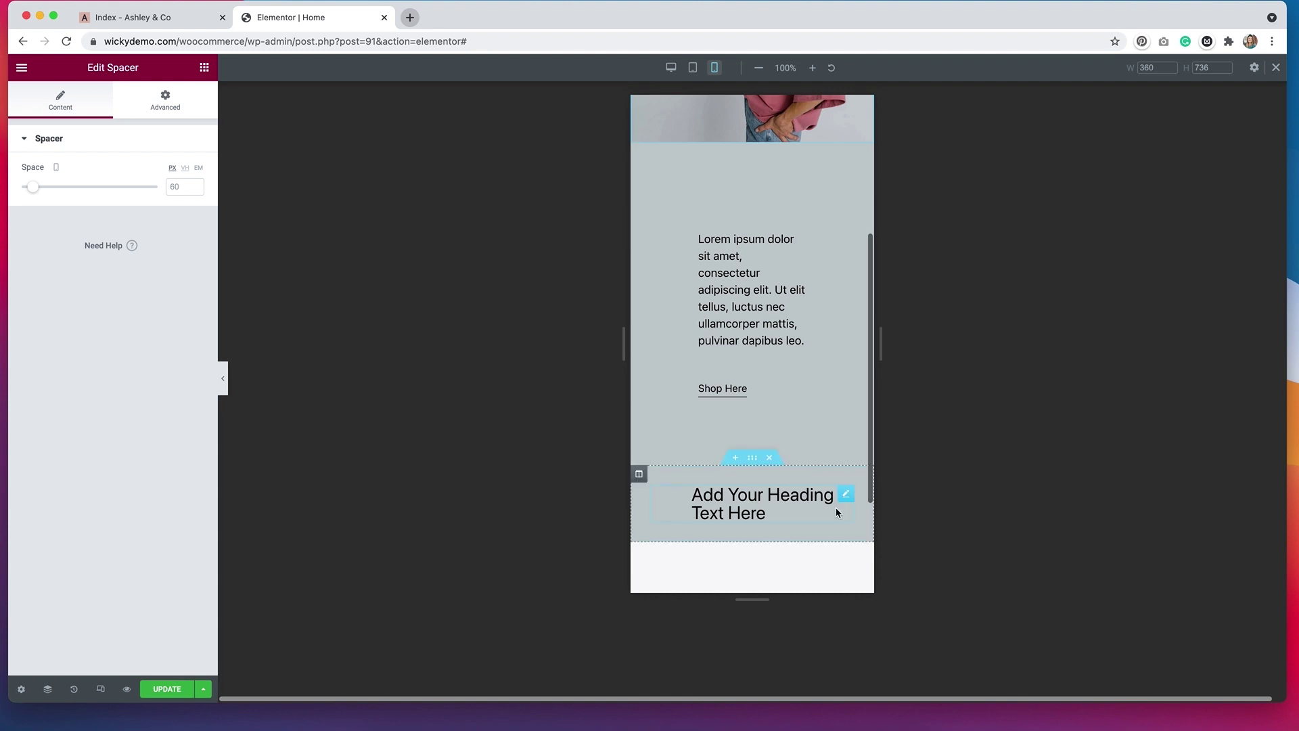
{"action": "left_click", "coordinate": [752, 459]}
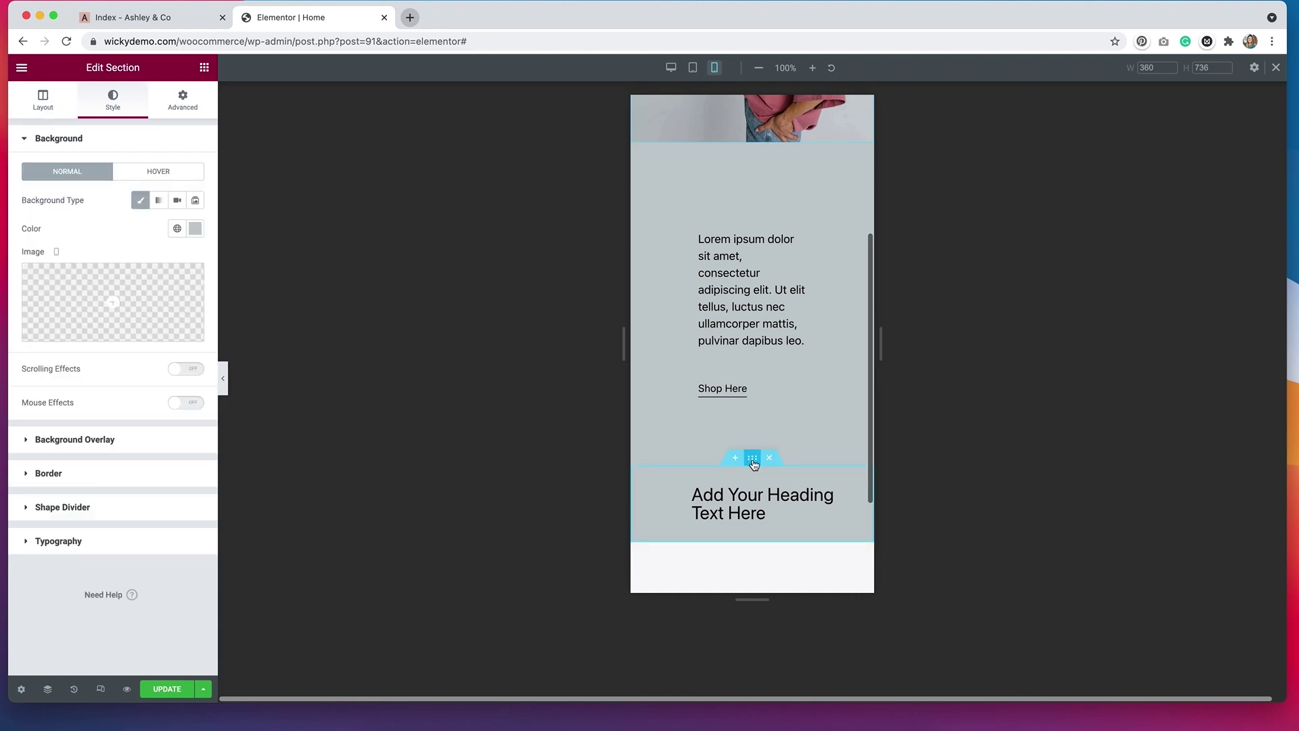
{"action": "left_click", "coordinate": [181, 102]}
{"action": "left_click", "coordinate": [80, 407]}
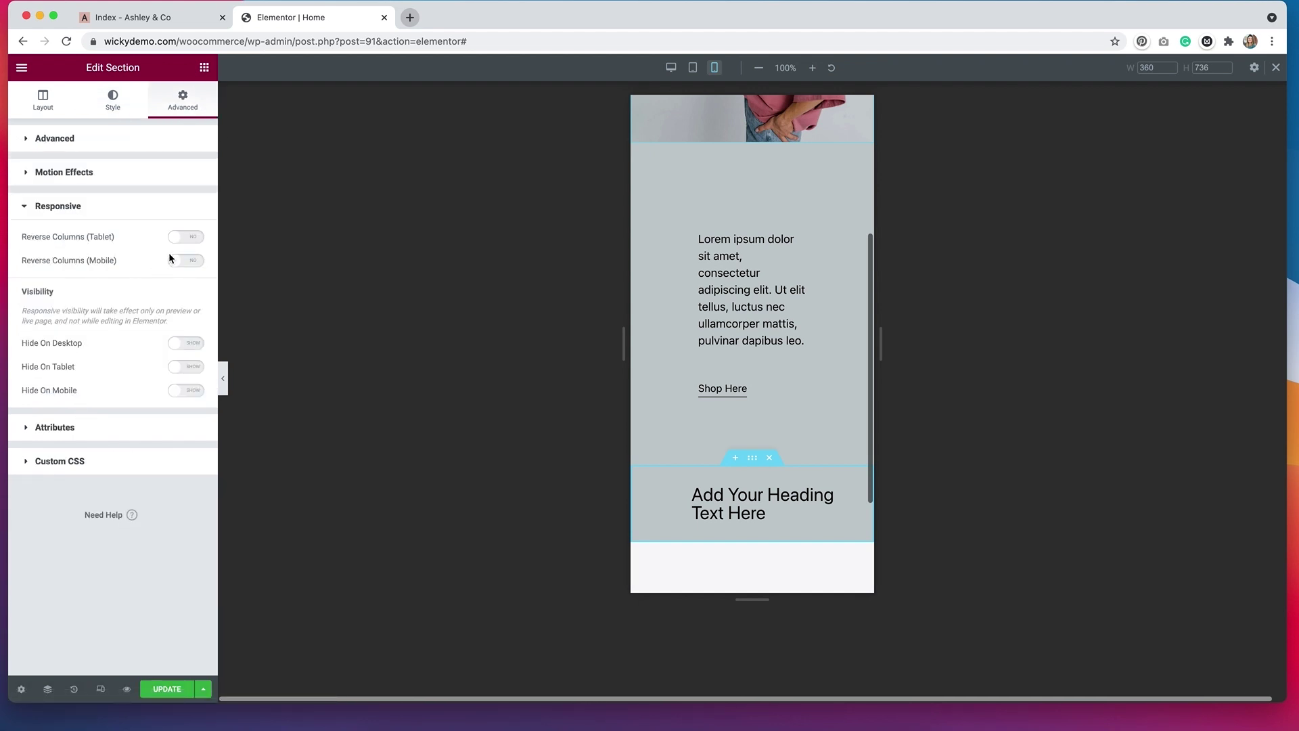
{"action": "left_click", "coordinate": [183, 388]}
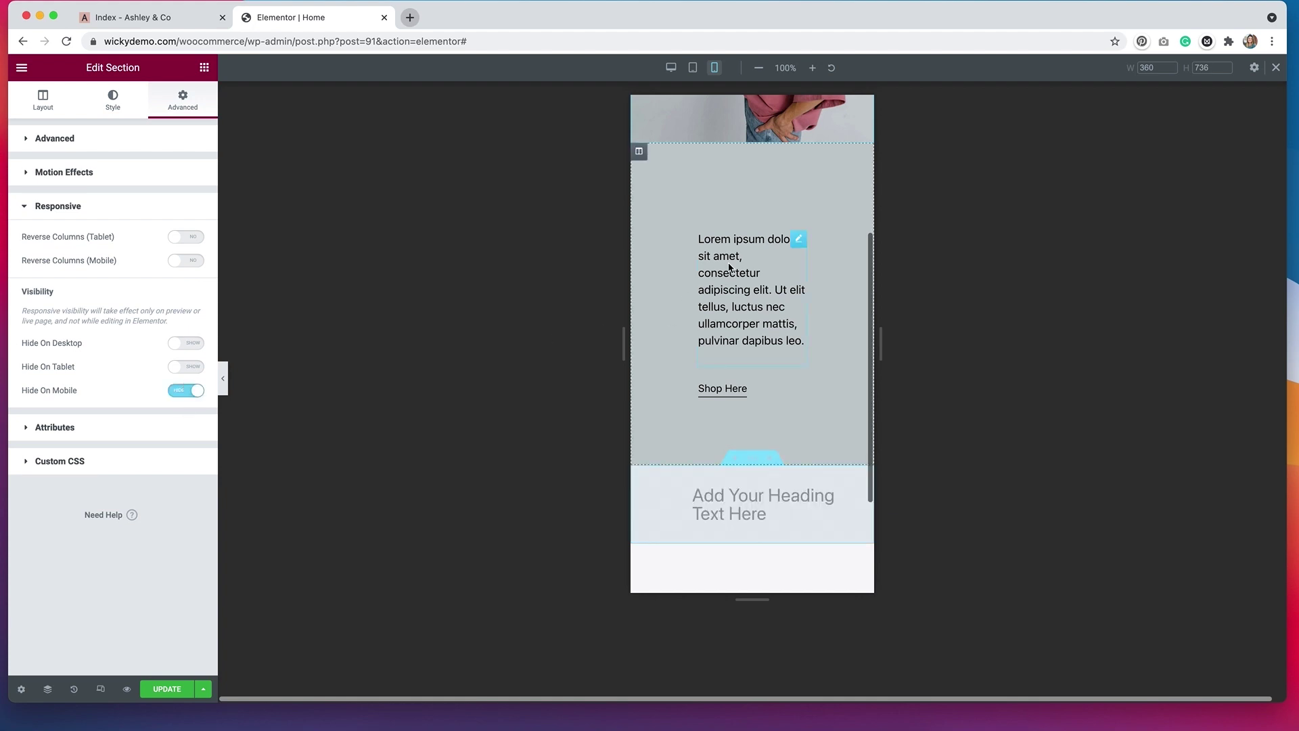
{"action": "left_click", "coordinate": [204, 67]}
Step: Add a heading above the Lorem text and hide it on desktop and tablet
{"action": "left_click_drag", "start_coordinate": [162, 203], "coordinate": [768, 248]}
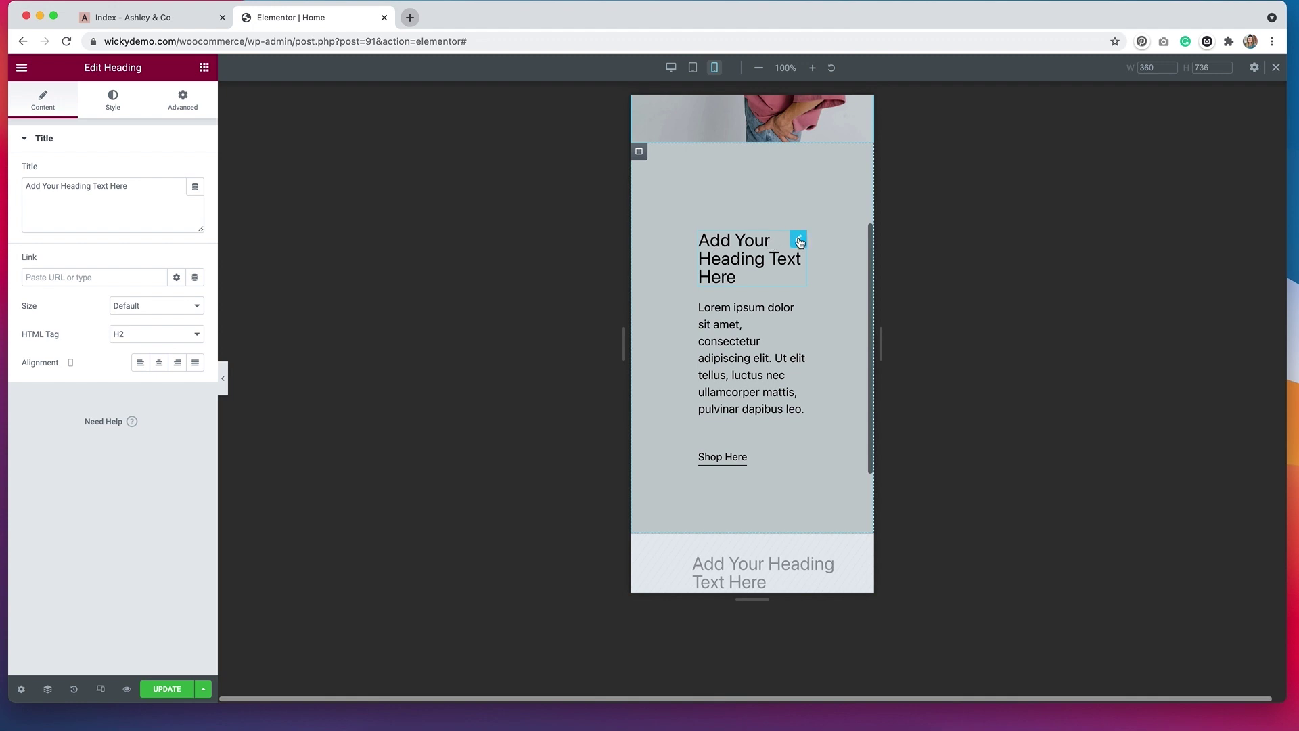
{"action": "left_click", "coordinate": [183, 100]}
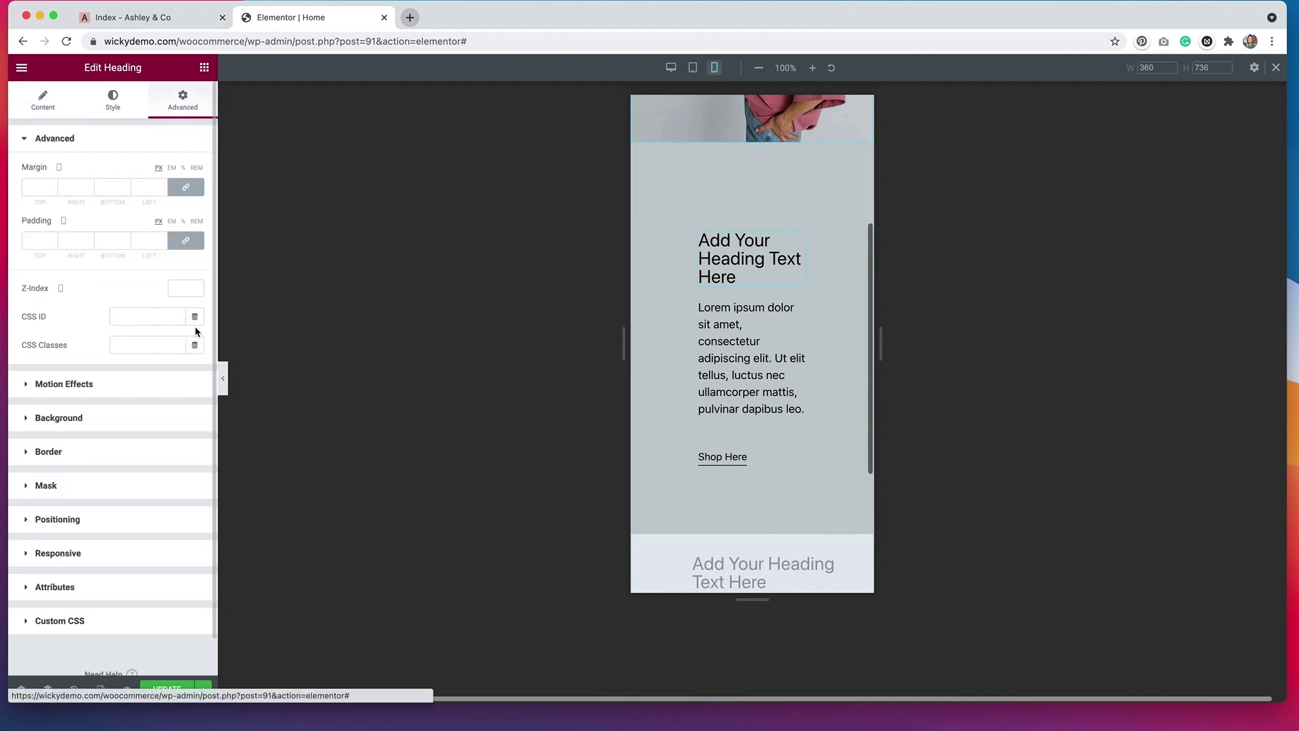
{"action": "left_click", "coordinate": [73, 552]}
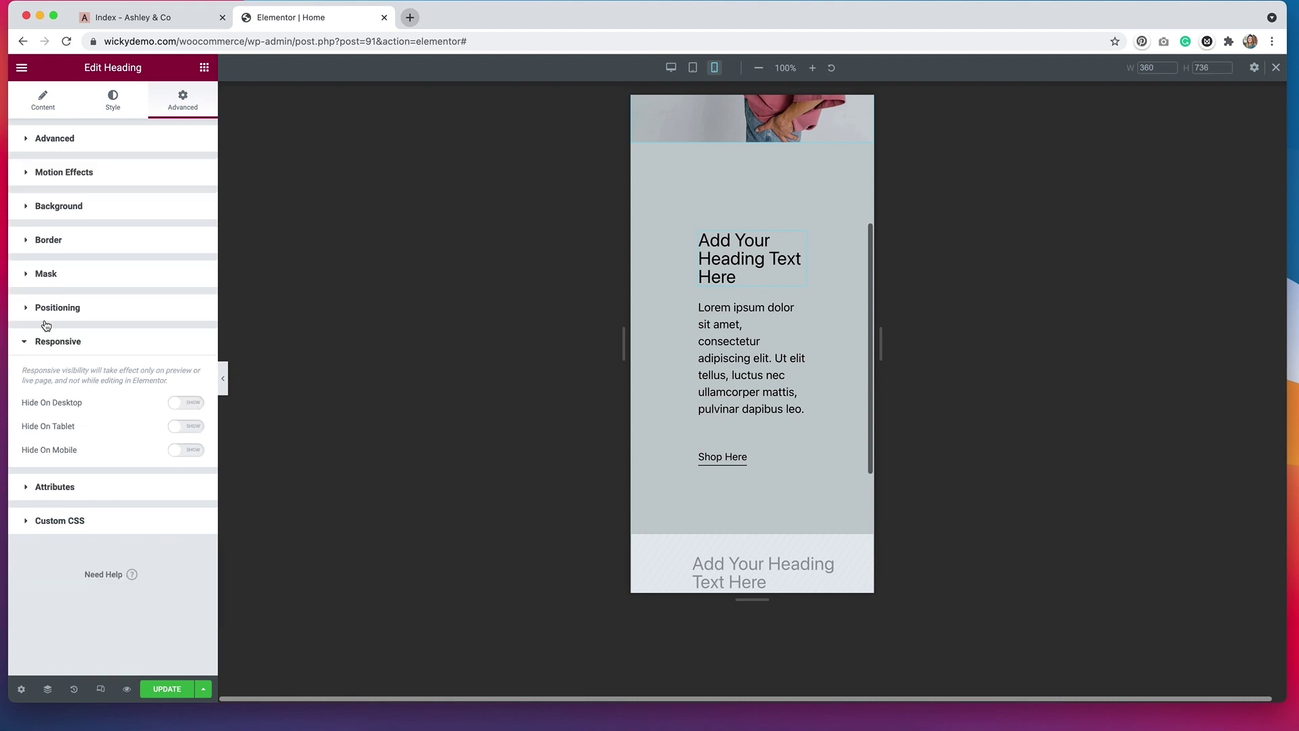
{"action": "left_click", "coordinate": [197, 406]}
{"action": "left_click", "coordinate": [191, 433]}
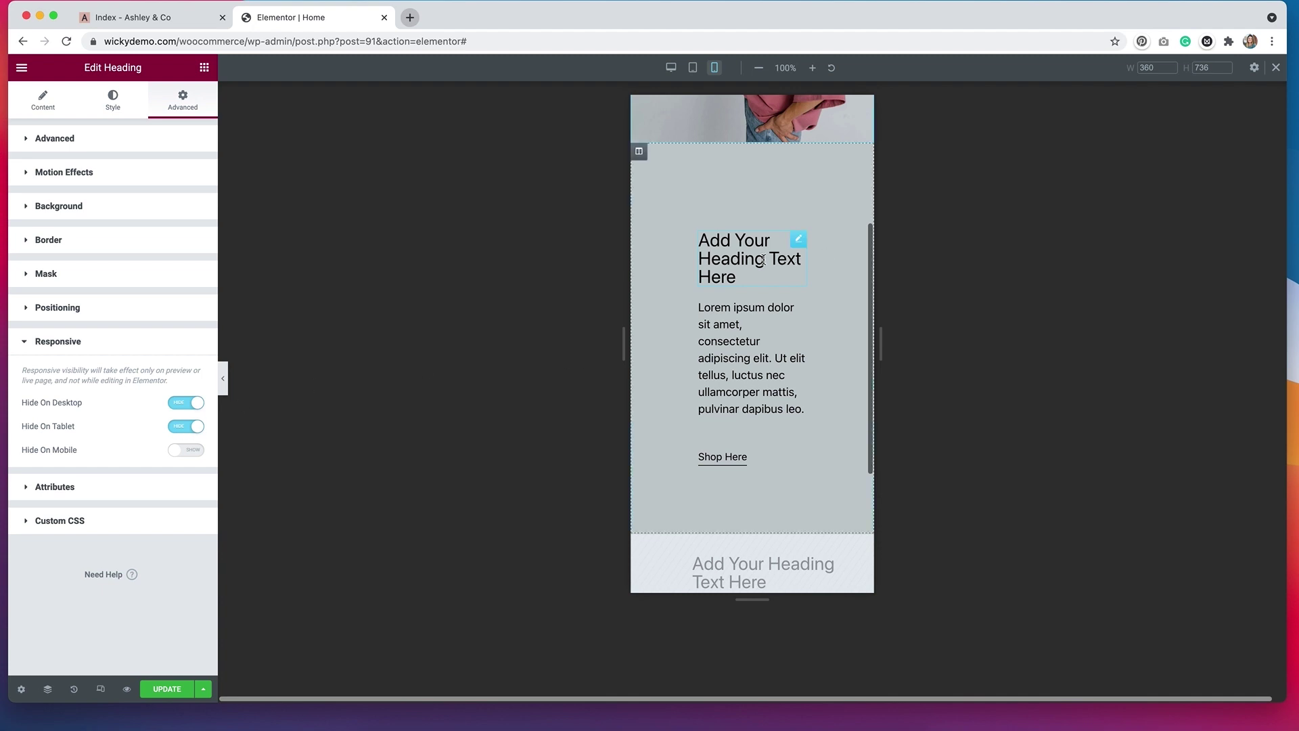
{"action": "scroll", "coordinate": [811, 472], "scroll_direction": "down", "scroll_amount": 2}
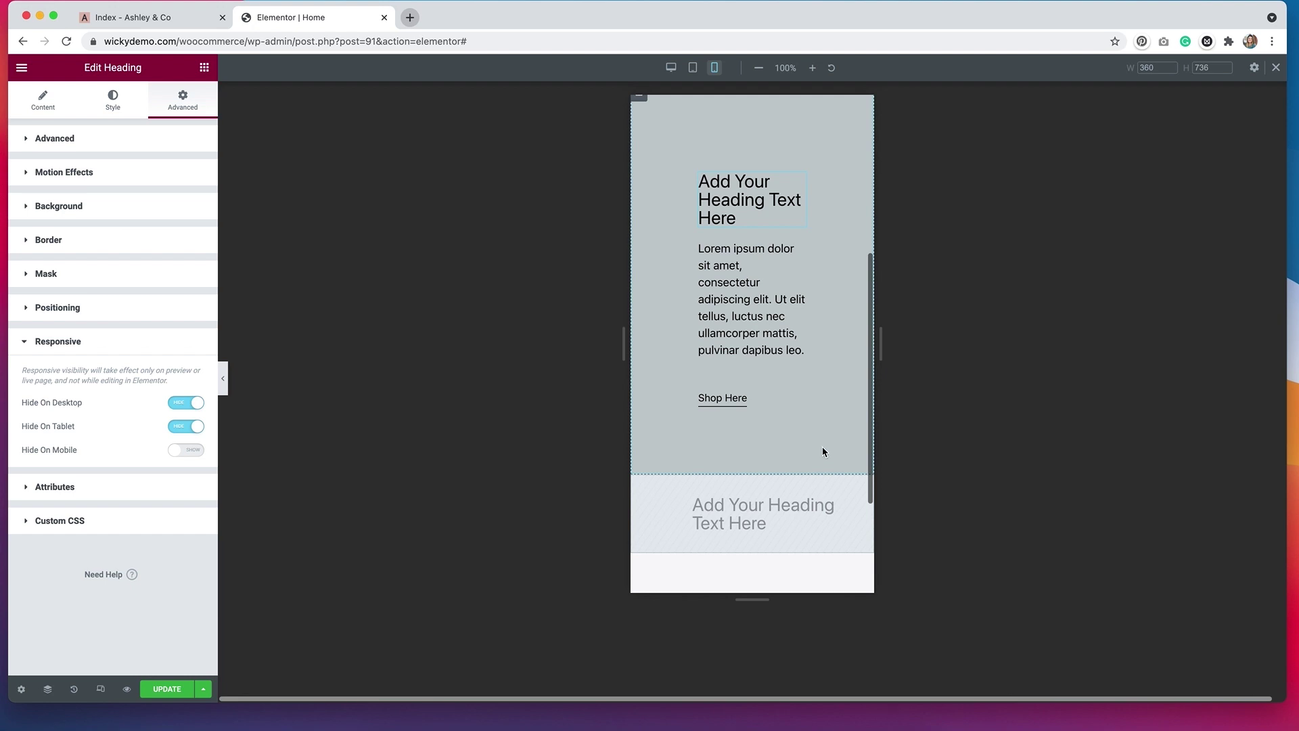
{"action": "scroll", "coordinate": [822, 452], "scroll_direction": "up", "scroll_amount": 2}
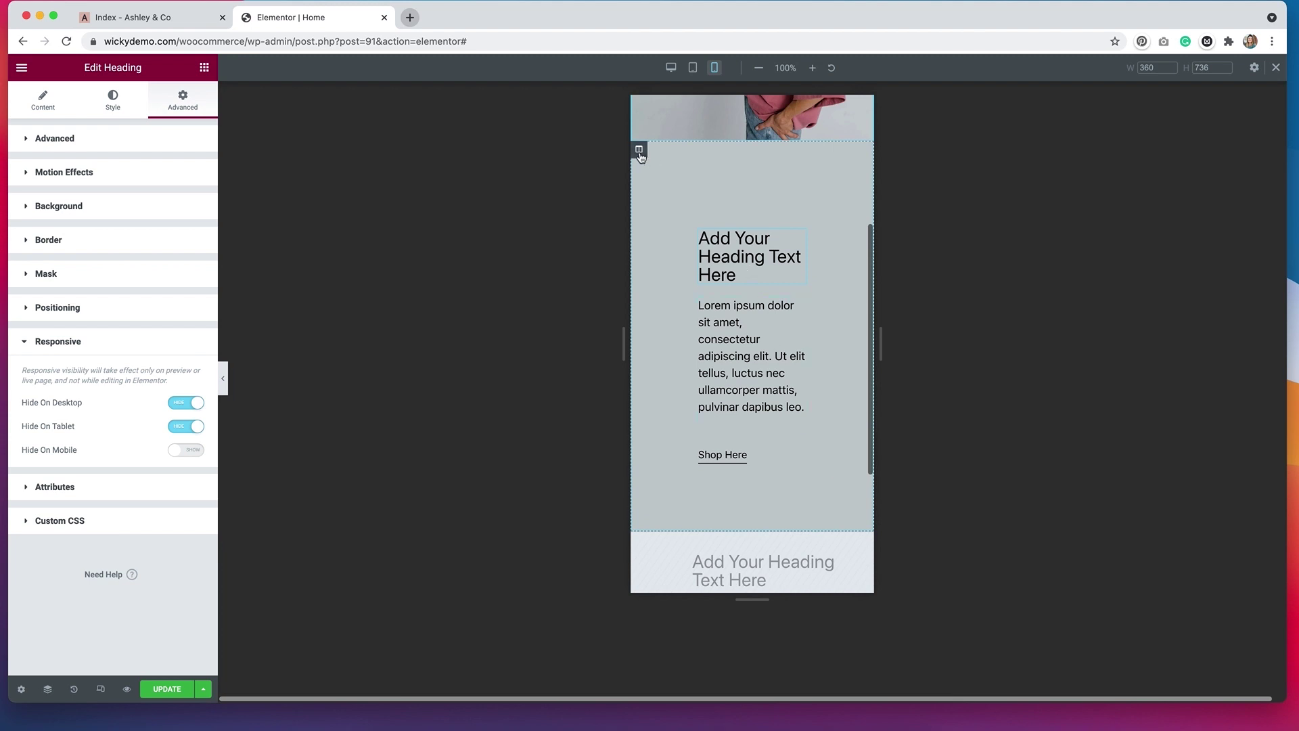
Step: Set the text column's mobile padding to 40 px
{"action": "left_click", "coordinate": [639, 150]}
{"action": "left_click", "coordinate": [182, 101]}
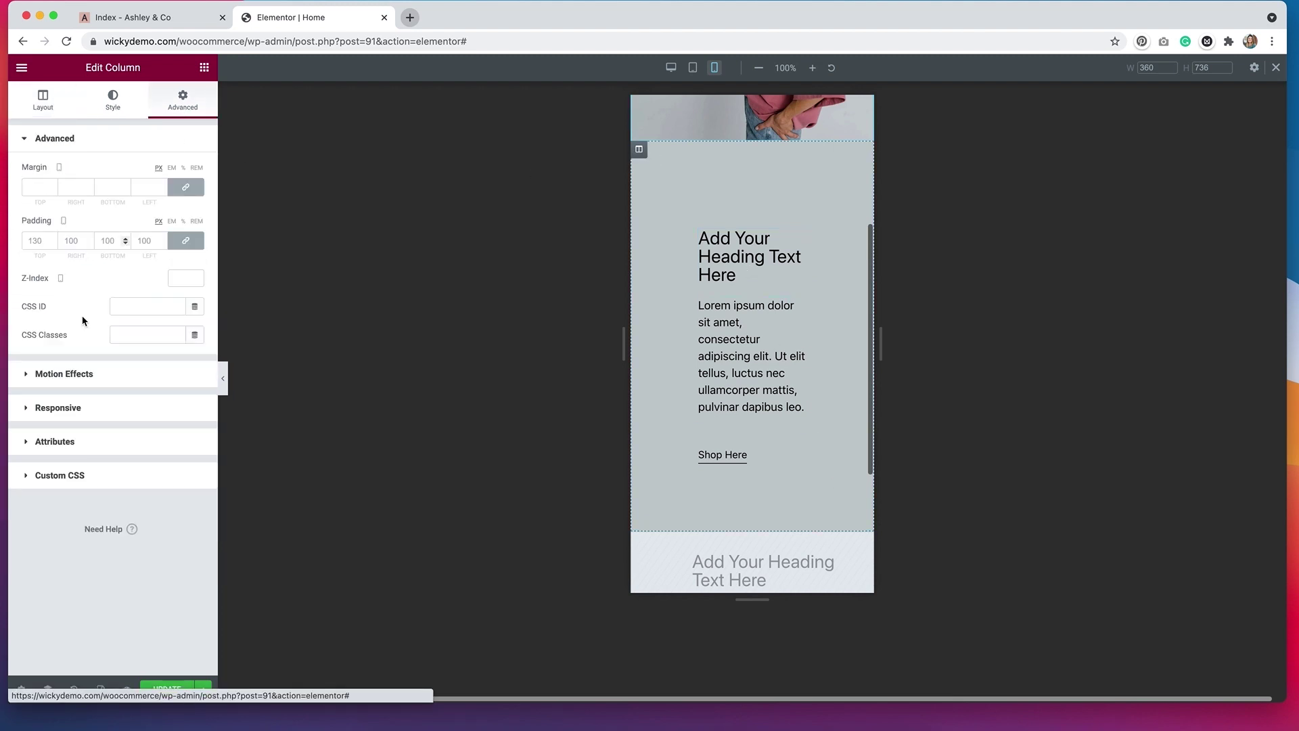
{"action": "left_click", "coordinate": [33, 242]}
{"action": "type", "text": "40"}
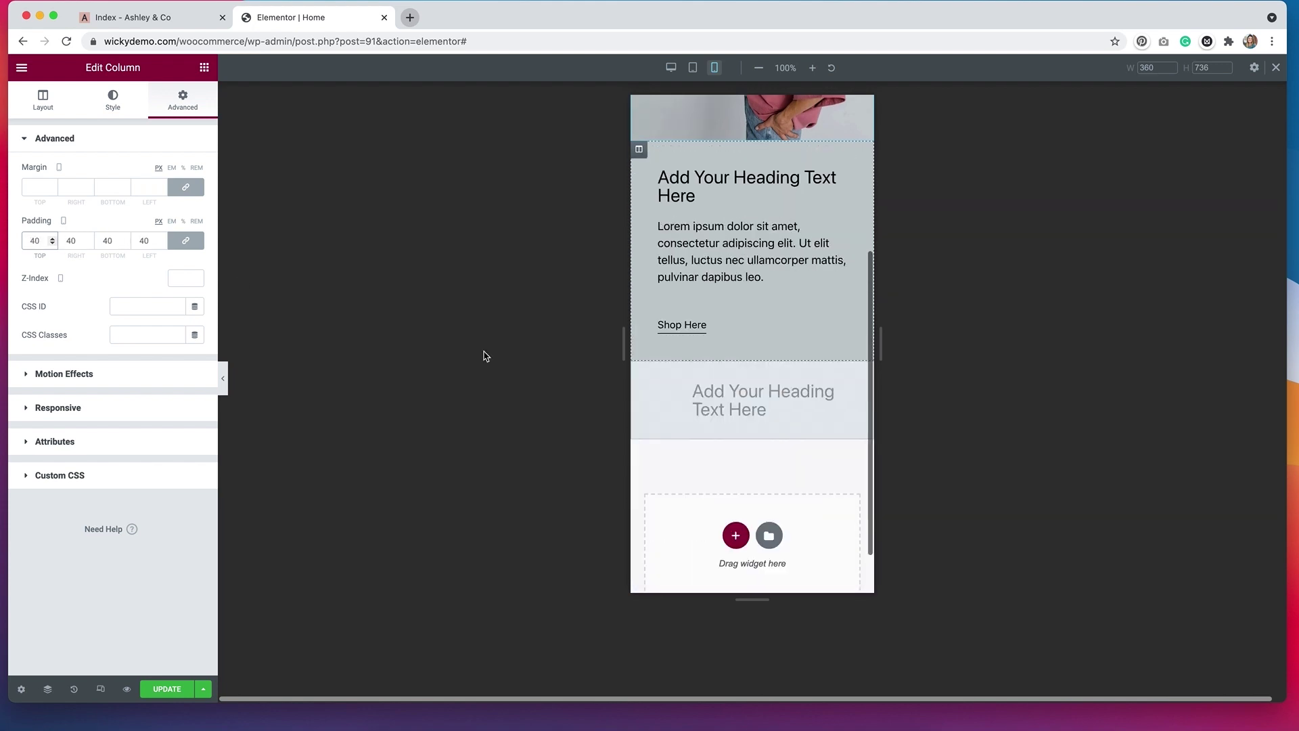
{"action": "scroll", "coordinate": [761, 382], "scroll_direction": "up", "scroll_amount": 4}
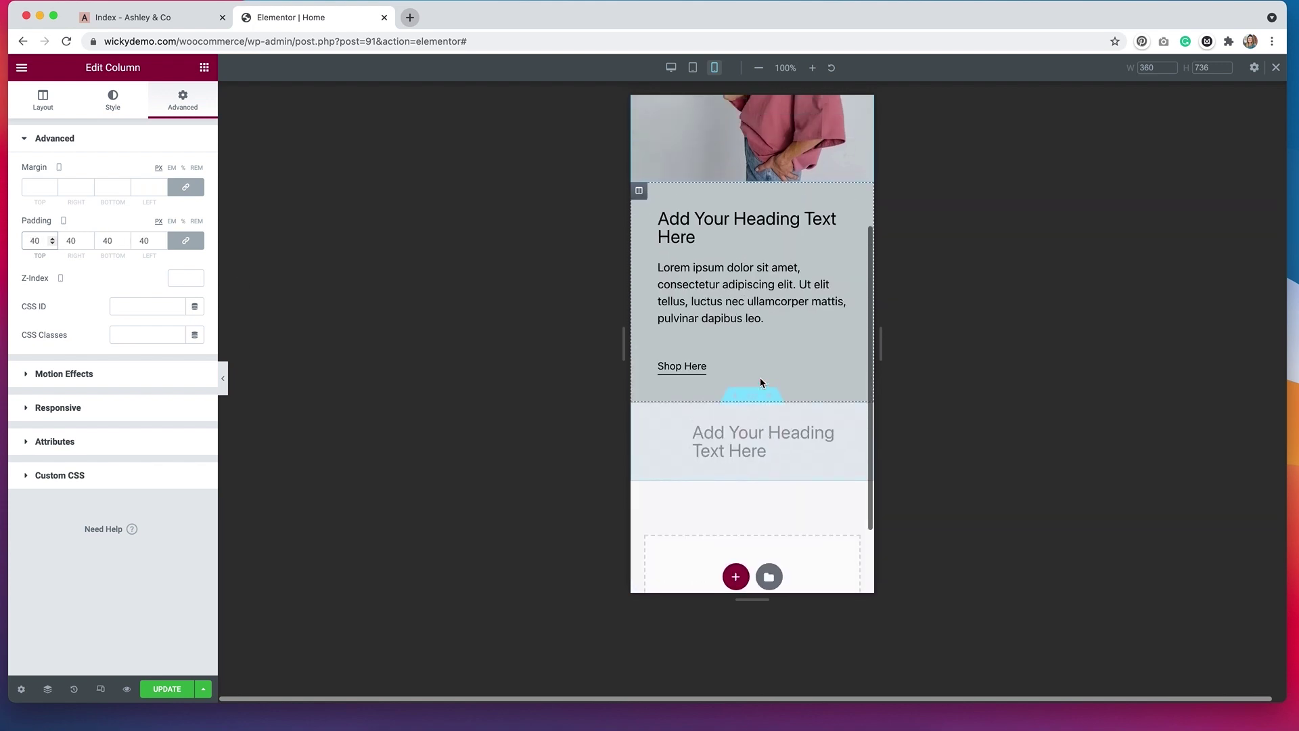
{"action": "scroll", "coordinate": [761, 381], "scroll_direction": "down", "scroll_amount": 1}
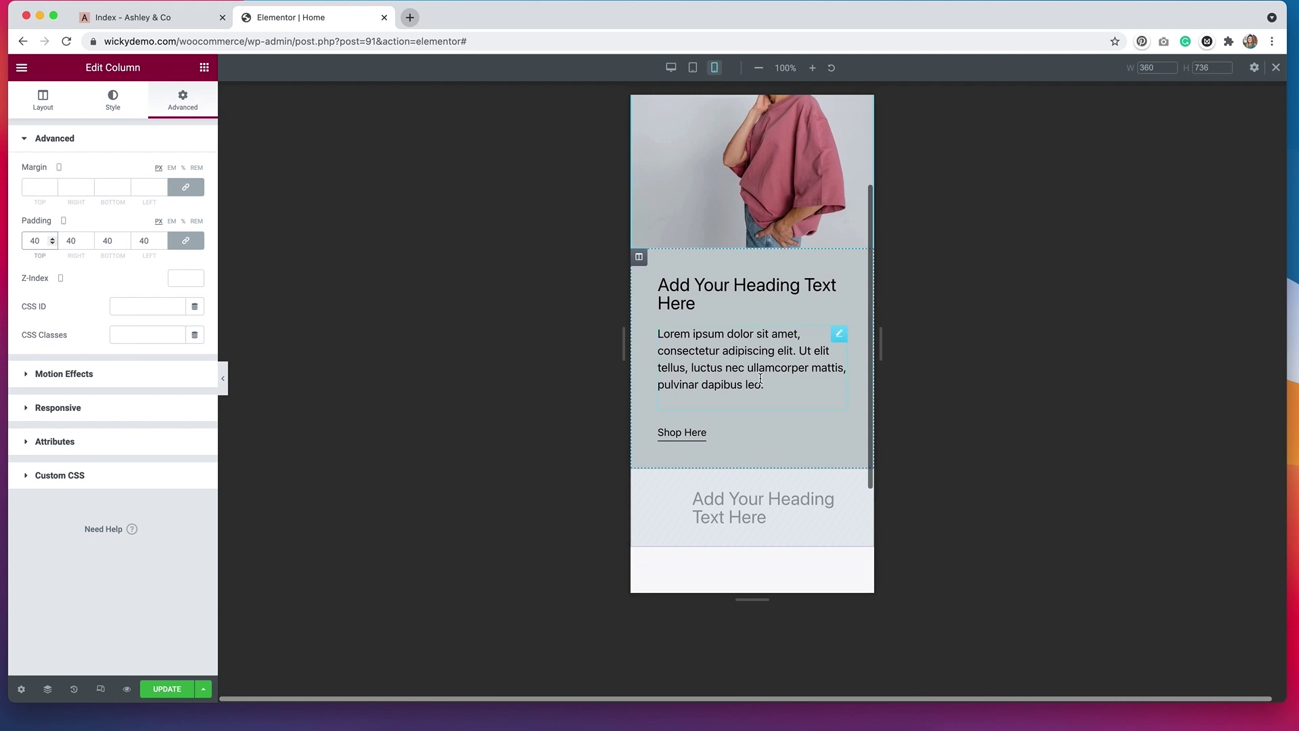
{"action": "scroll", "coordinate": [760, 379], "scroll_direction": "up", "scroll_amount": 5}
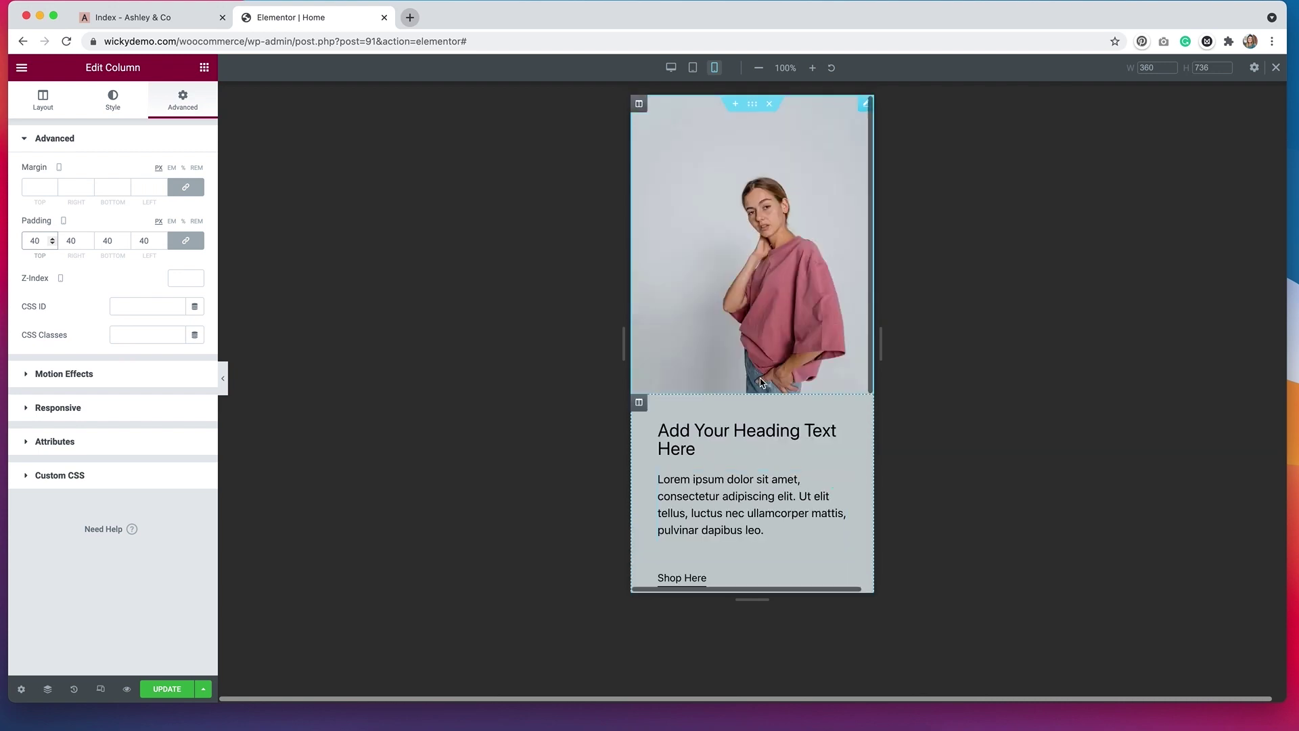
{"action": "left_click", "coordinate": [127, 689]}
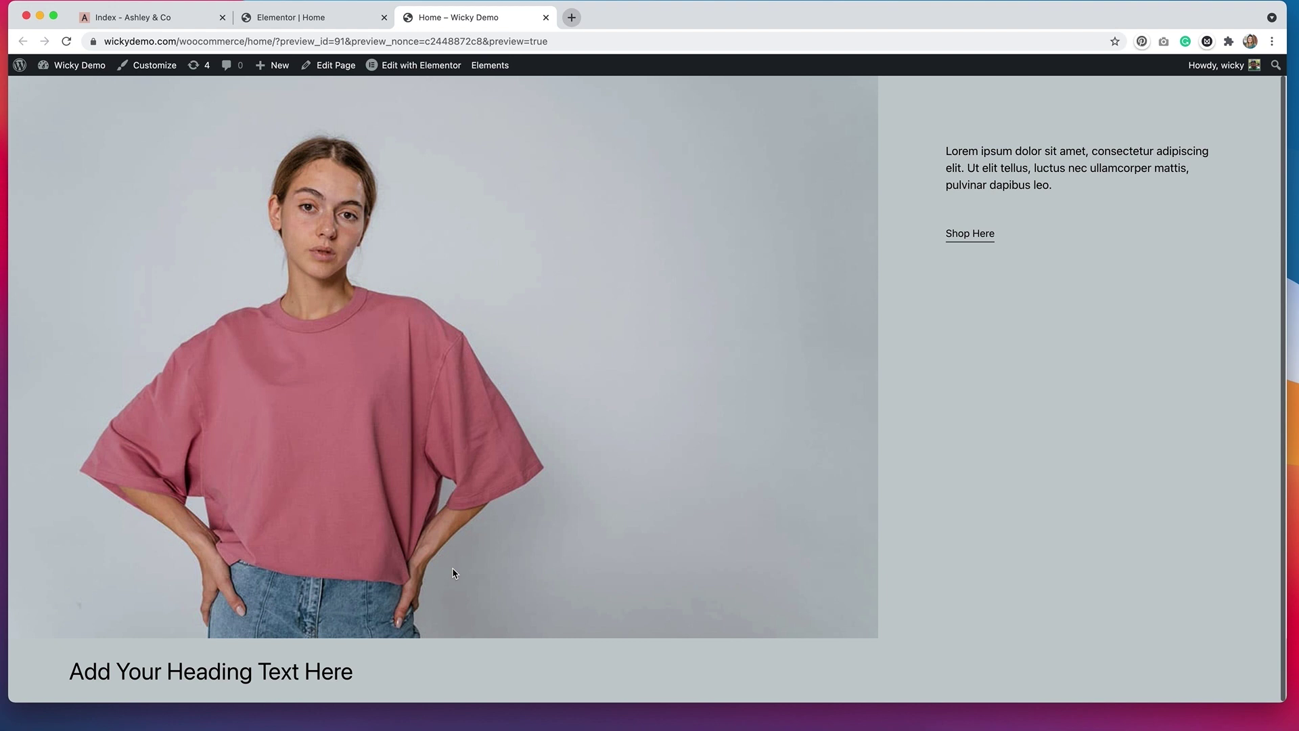
{"action": "scroll", "coordinate": [453, 574], "scroll_direction": "up", "scroll_amount": 2}
{"action": "scroll", "coordinate": [450, 572], "scroll_direction": "down", "scroll_amount": 2}
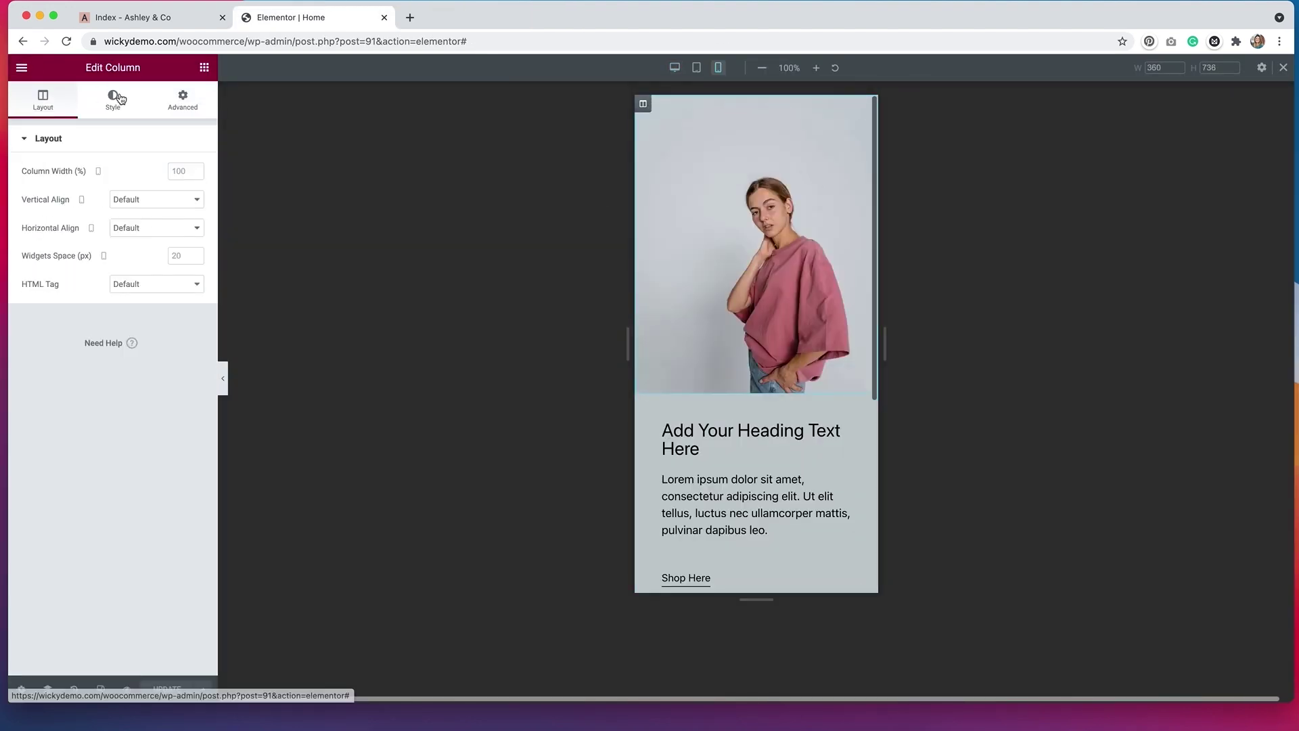
Step: Anchor the column's background image center right with a width of 94
{"action": "left_click", "coordinate": [121, 98]}
{"action": "mouse_move", "coordinate": [135, 489]}
{"action": "left_mouse_down"}
{"action": "mouse_move", "coordinate": [116, 490]}
{"action": "mouse_move", "coordinate": [145, 489]}
{"action": "left_mouse_up"}
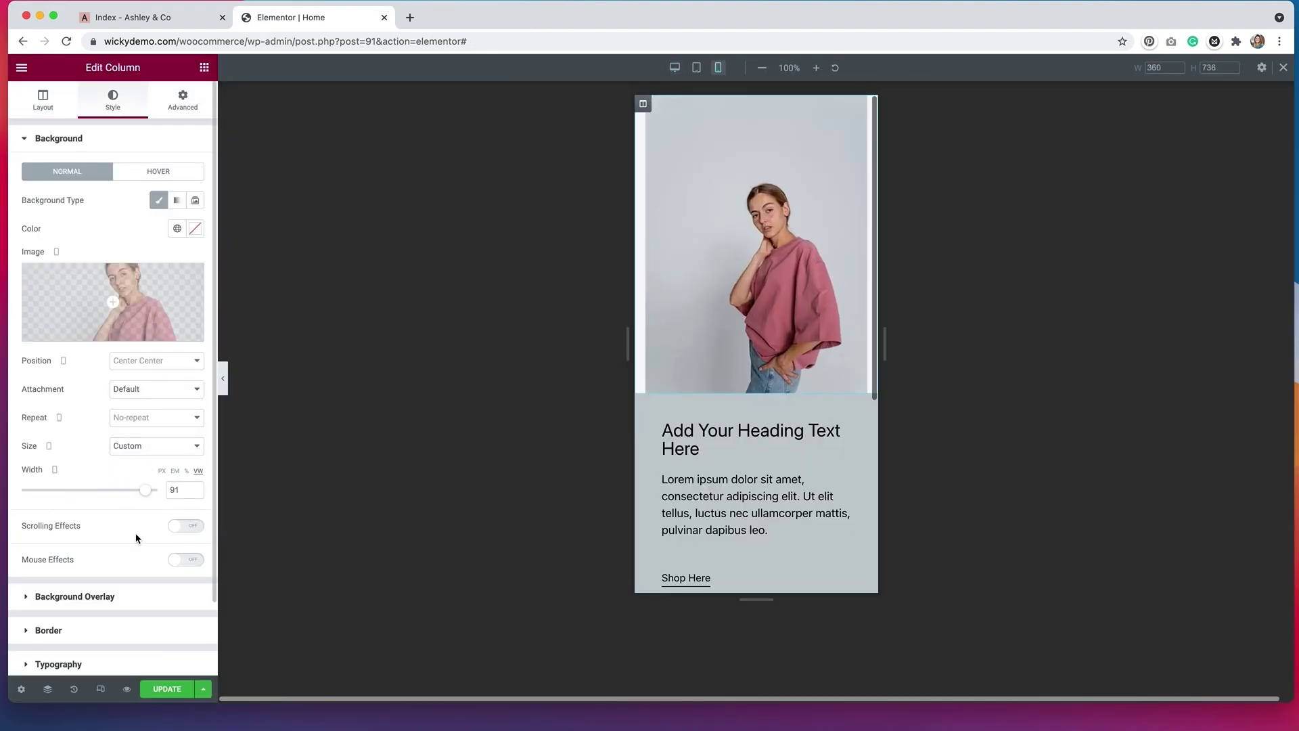
{"action": "left_click", "coordinate": [155, 360]}
{"action": "left_click", "coordinate": [146, 401]}
{"action": "left_click", "coordinate": [197, 487]}
{"action": "left_click", "coordinate": [196, 487]}
{"action": "left_click", "coordinate": [196, 487]}
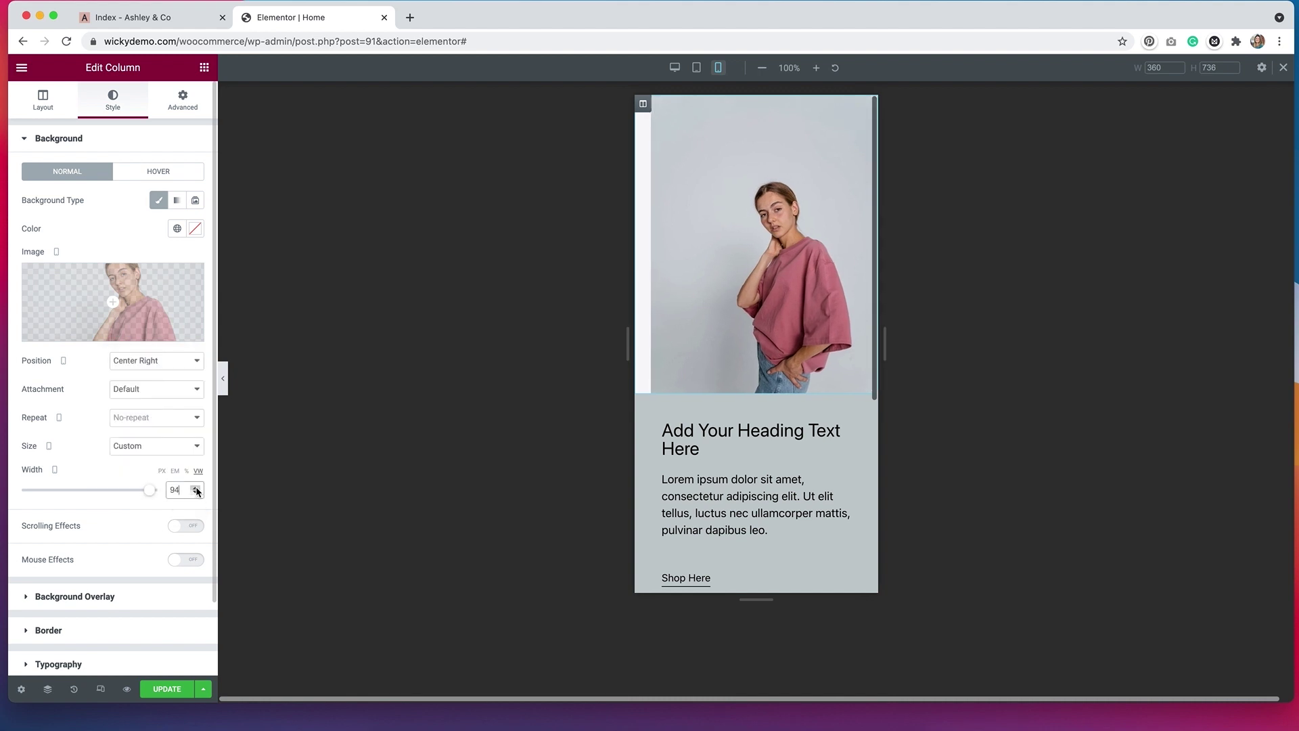
Step: Give the hero section a grey background colour
{"action": "left_click", "coordinate": [195, 228]}
{"action": "left_click", "coordinate": [758, 419]}
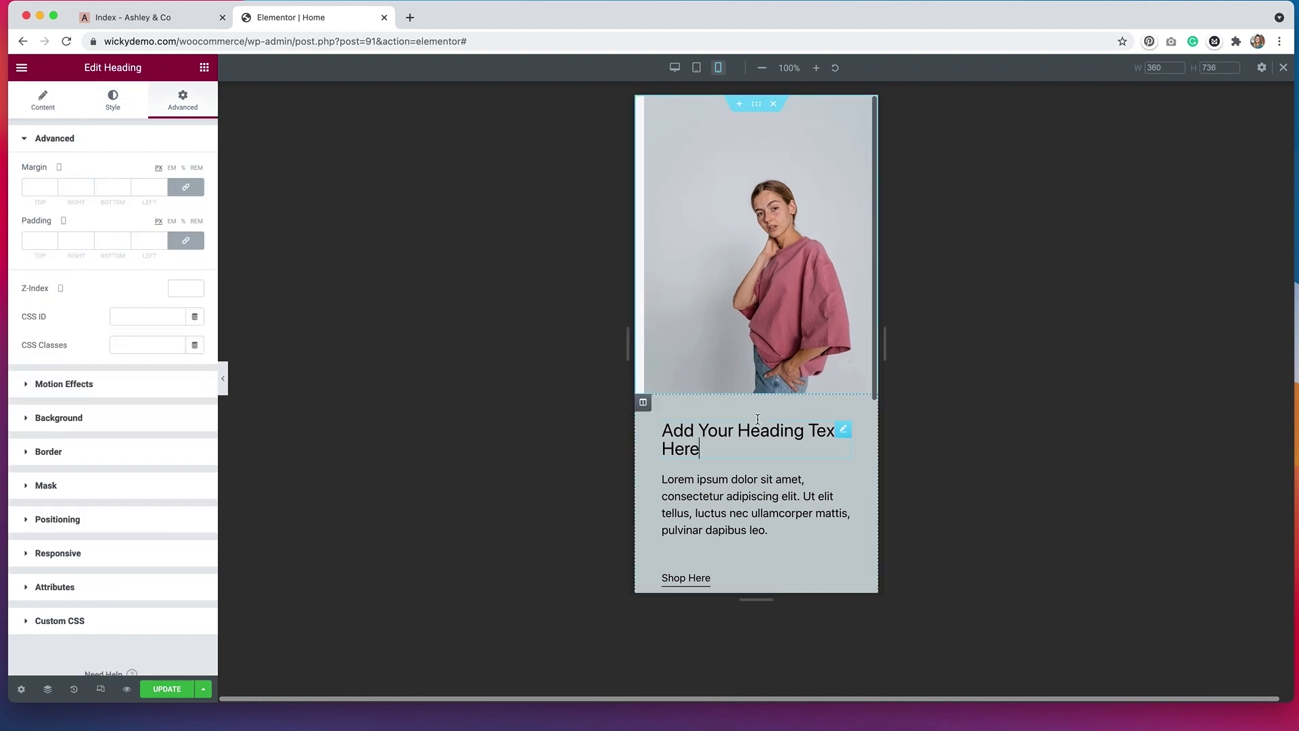
{"action": "left_click", "coordinate": [643, 402]}
{"action": "left_click", "coordinate": [113, 99]}
{"action": "left_click", "coordinate": [756, 104]}
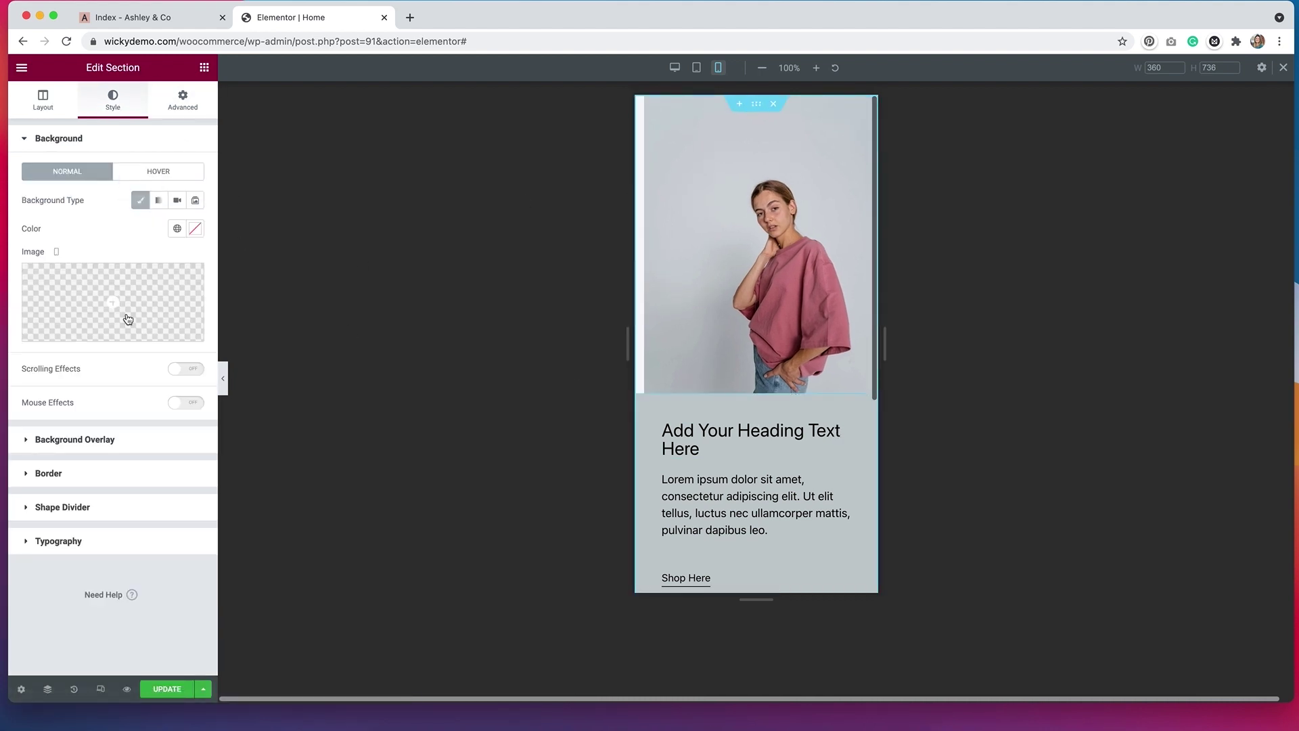
{"action": "left_click", "coordinate": [195, 229]}
Step: Return to the desktop layout, publish with Update, and view the live page at phone width
{"action": "left_click", "coordinate": [697, 68]}
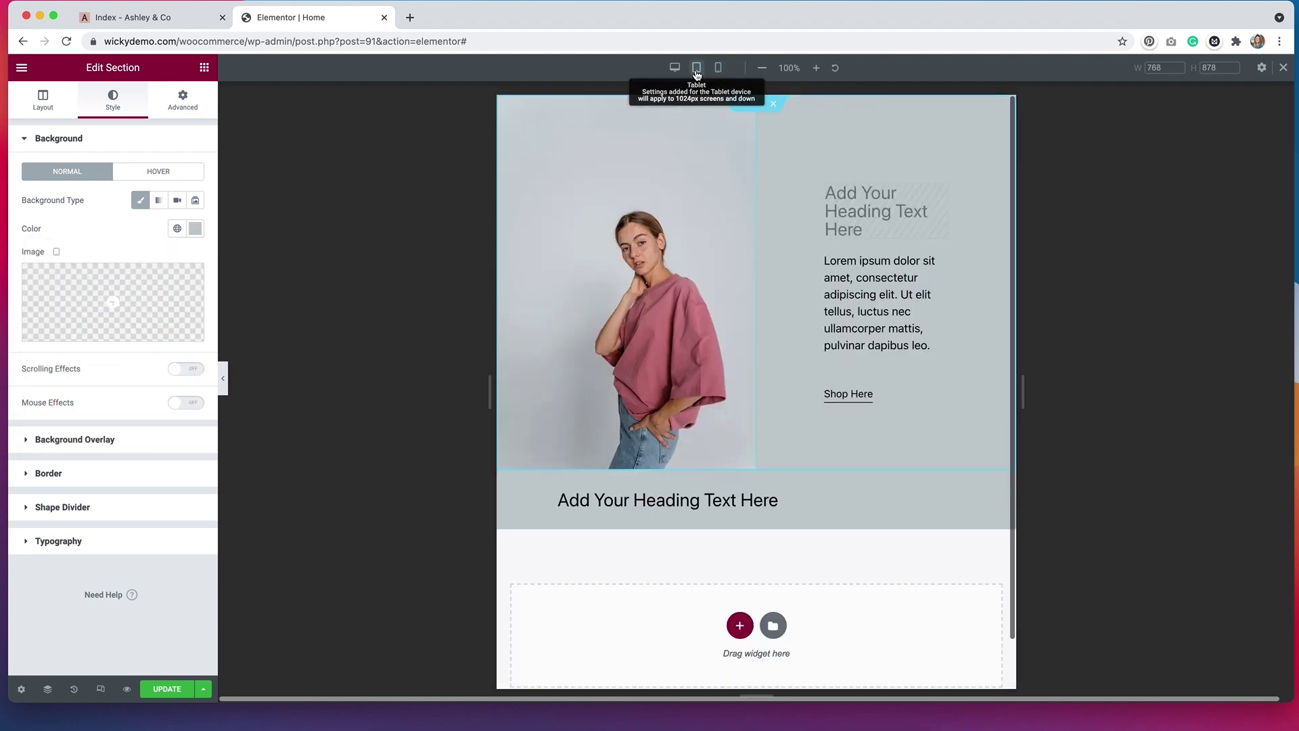
{"action": "left_click", "coordinate": [674, 68]}
{"action": "left_click", "coordinate": [166, 689]}
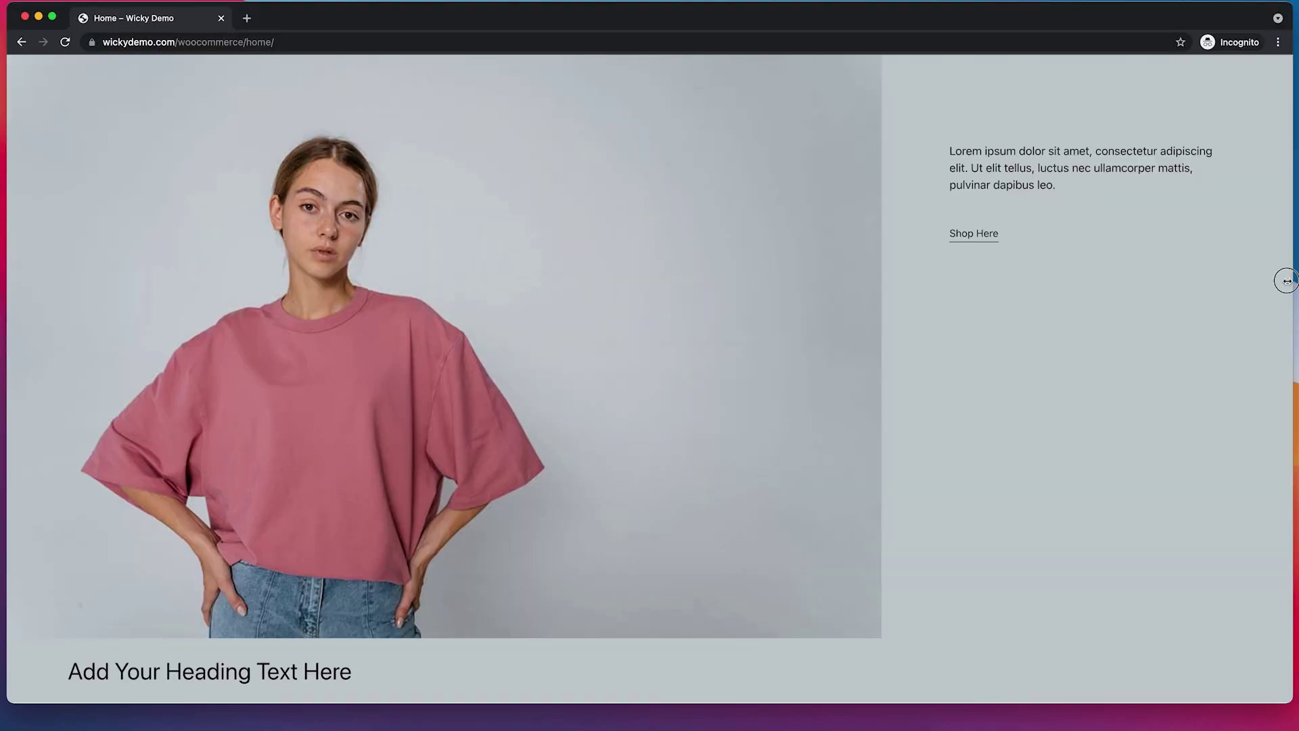
{"action": "left_click_drag", "start_coordinate": [1289, 280], "coordinate": [344, 177]}
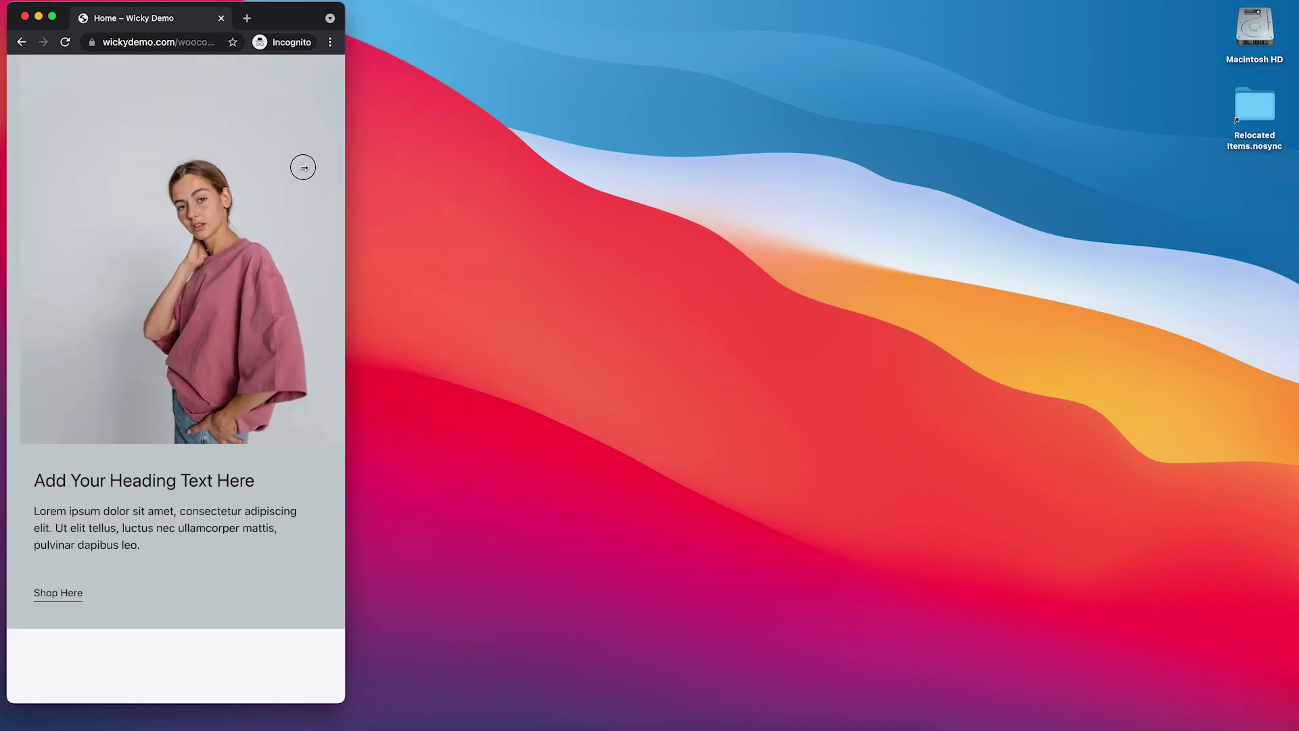